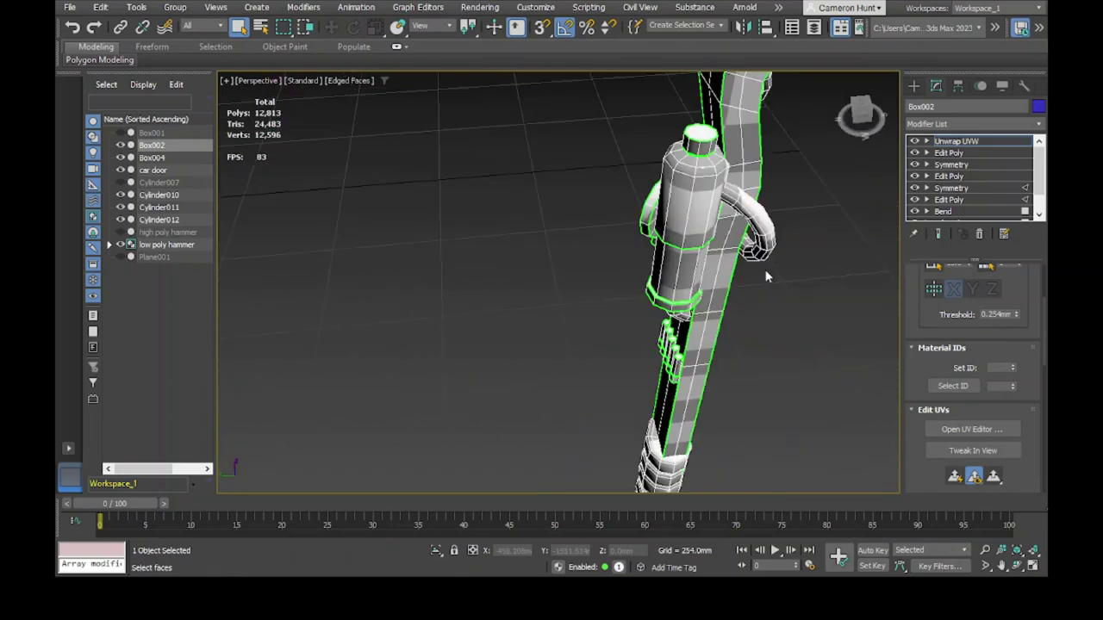
# Unwrap the long side faces of the crowbar shaft and select the inner faces of its hooked claws
pyautogui.keyDown('alt'); pyautogui.moveTo(833, 384); pyautogui.dragTo(373, 408, button='middle'); pyautogui.keyUp('alt')
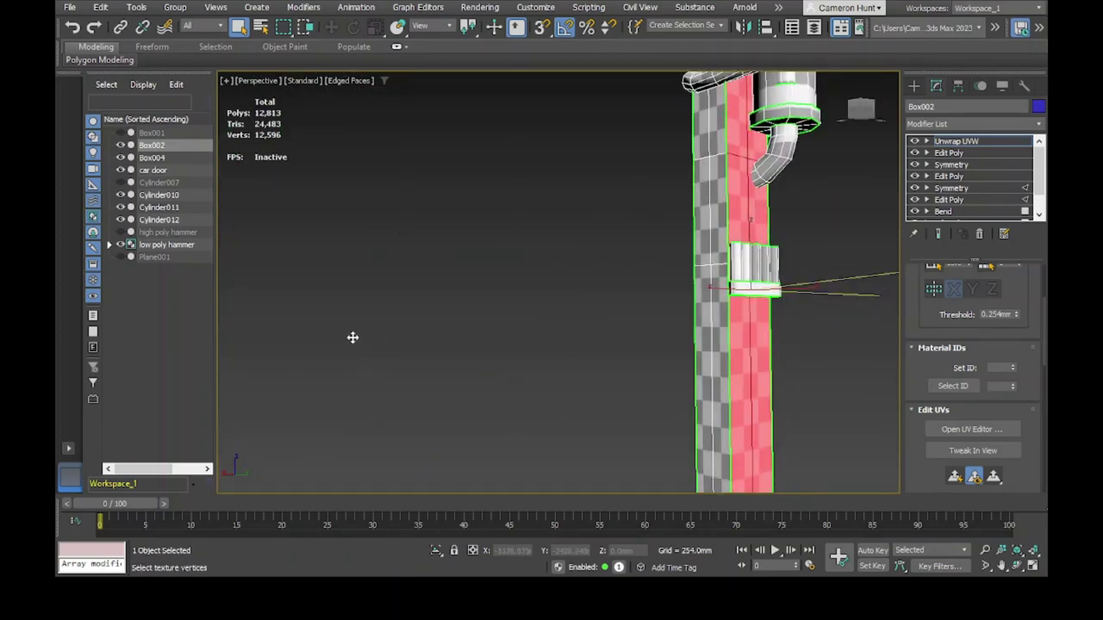
pyautogui.keyDown('alt'); pyautogui.moveTo(331, 348); pyautogui.dragTo(699, 382, button='middle'); pyautogui.keyUp('alt')
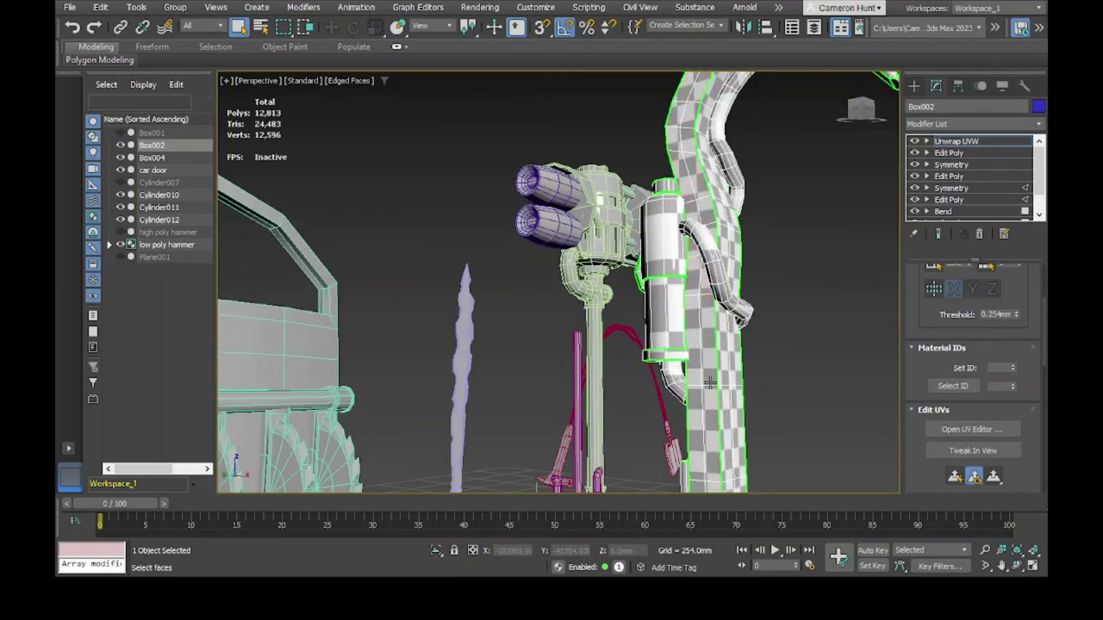
pyautogui.keyDown('alt'); pyautogui.moveTo(710, 381); pyautogui.dragTo(166, 378, button='middle'); pyautogui.keyUp('alt')
pyautogui.scroll(-5, 946, 385)
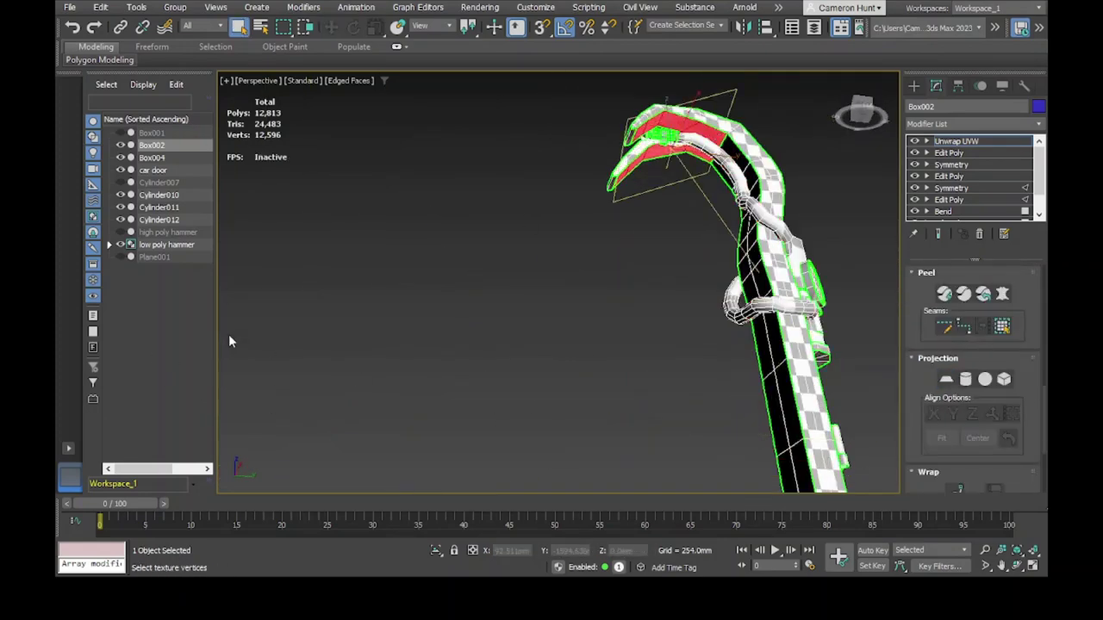
pyautogui.keyDown('alt'); pyautogui.moveTo(229, 342); pyautogui.dragTo(443, 359, button='middle'); pyautogui.keyUp('alt')
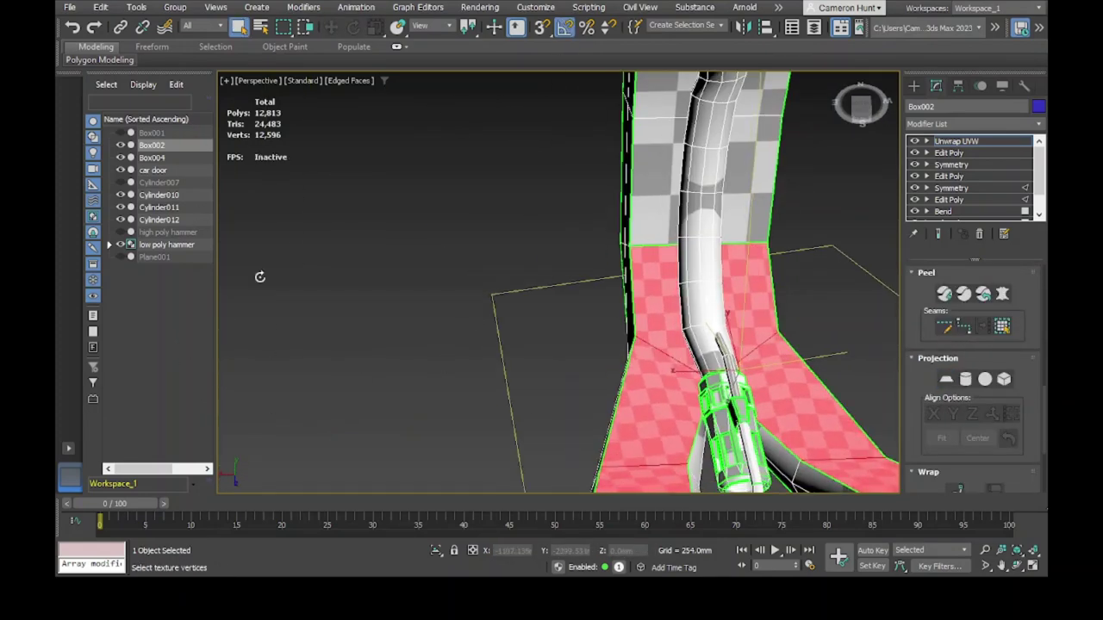
# Undo and redo the last UV edits on the claw's fork faces to match their checker scale to the shaft
pyautogui.hotkey('ctrl', 'z')
pyautogui.hotkey('ctrl', 'z')
pyautogui.hotkey('ctrl', 'y')
pyautogui.hotkey('ctrl', 'y')
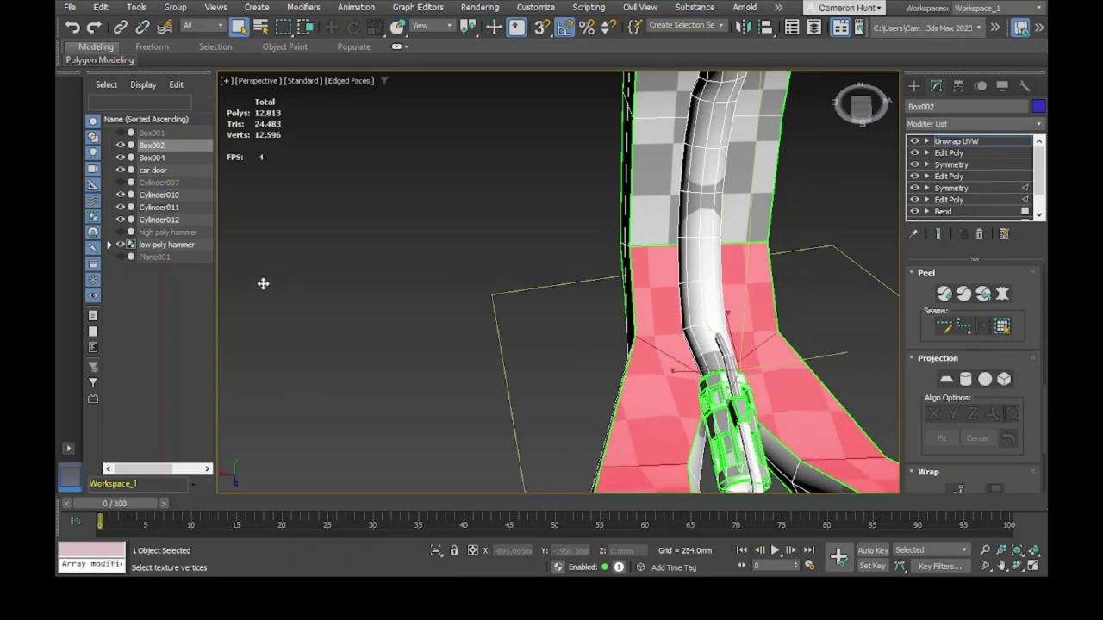
pyautogui.hotkey('ctrl', 'z')
pyautogui.keyDown('alt'); pyautogui.moveTo(253, 205); pyautogui.dragTo(868, 416, button='middle'); pyautogui.keyUp('alt')
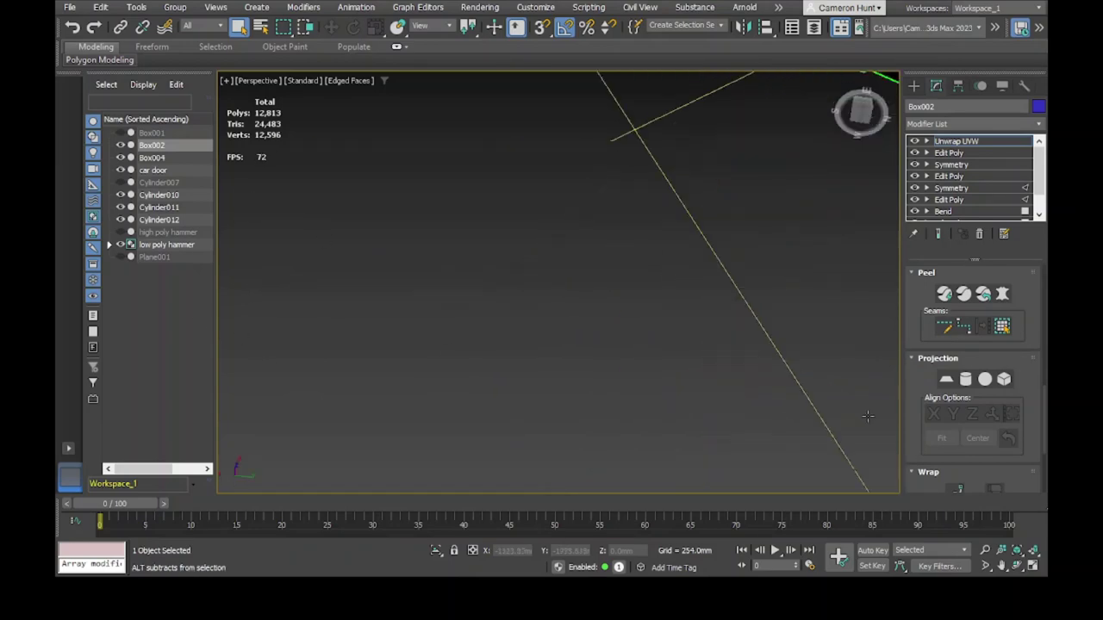
# Unwrap the remaining crowbar faces down to the flat end of the shaft below the ribbed grip
pyautogui.press('z')
pyautogui.keyDown('alt'); pyautogui.moveTo(274, 167); pyautogui.dragTo(572, 32, button='middle'); pyautogui.keyUp('alt')
pyautogui.press('a')
pyautogui.moveTo(290, 199); pyautogui.dragTo(335, 322)
pyautogui.keyDown('alt'); pyautogui.moveTo(335, 321); pyautogui.dragTo(335, 416, button='middle'); pyautogui.keyUp('alt')
pyautogui.keyDown('alt'); pyautogui.moveTo(382, 444); pyautogui.dragTo(708, 293, button='middle'); pyautogui.keyUp('alt')
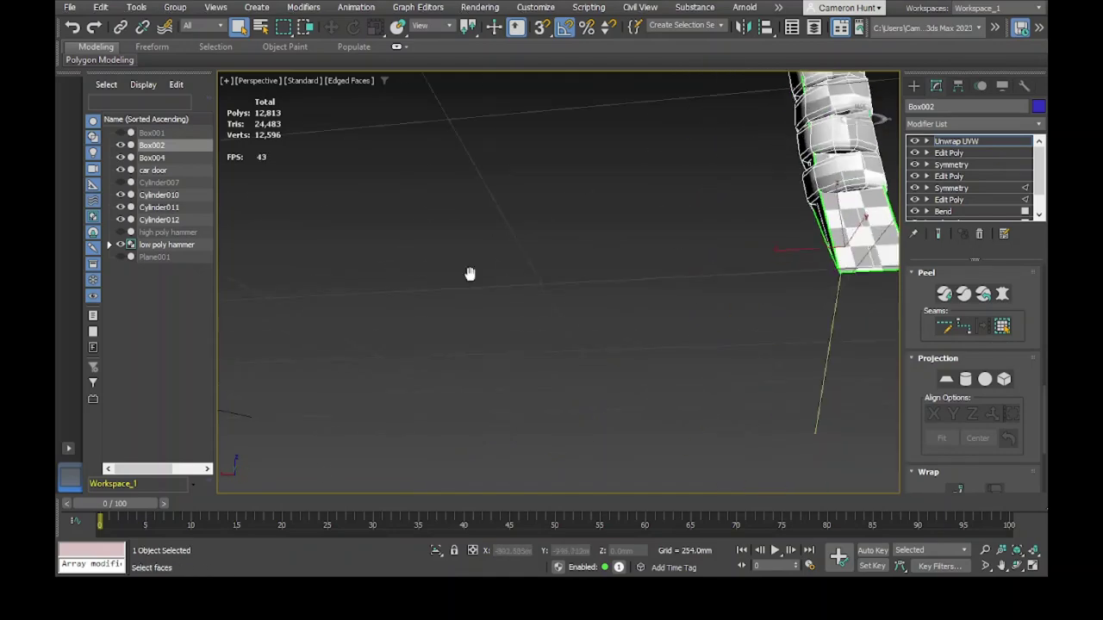
pyautogui.scroll(-5, 467, 271)
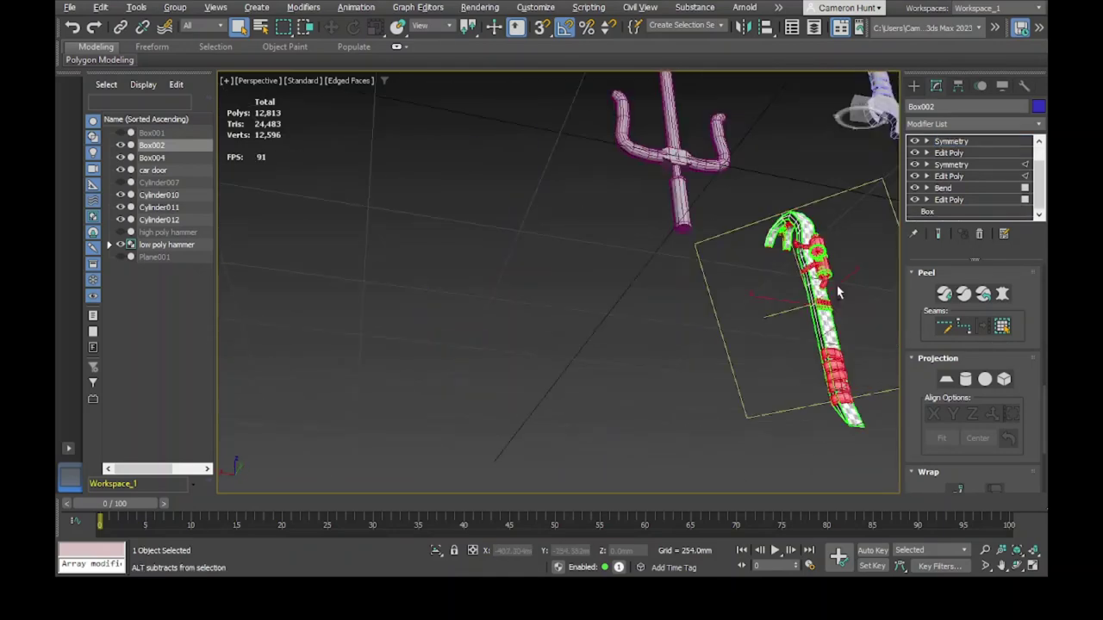
# Map the outer faces of the zigzag band below the five small cylinders and pick out its individual faces
pyautogui.scroll(5, 750, 443)
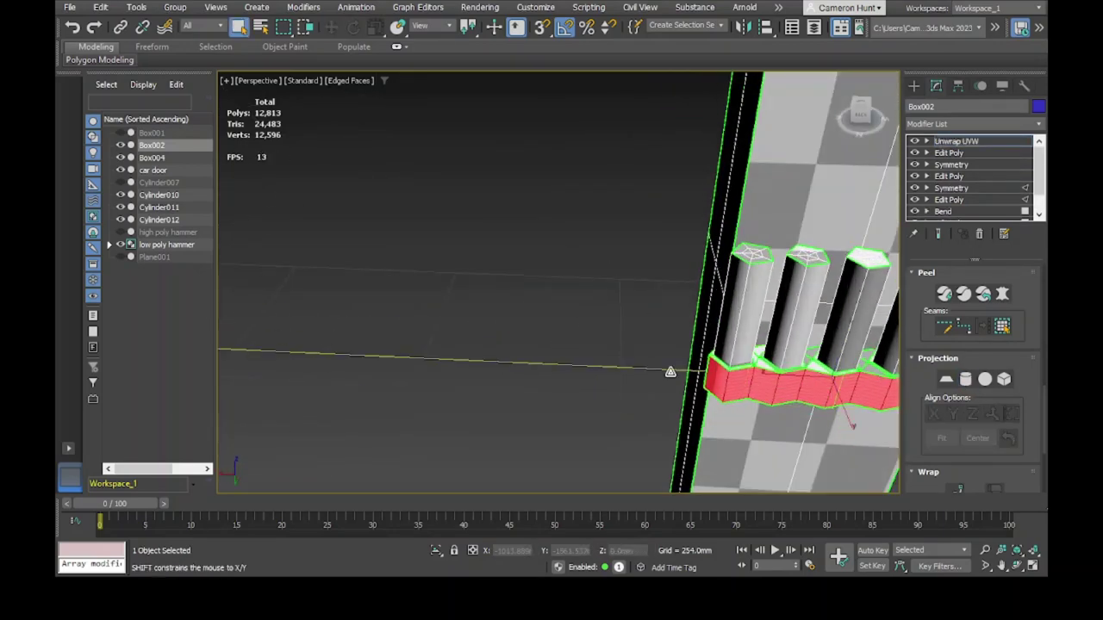
pyautogui.keyDown('alt'); pyautogui.moveTo(670, 372); pyautogui.dragTo(598, 386, button='middle'); pyautogui.keyUp('alt')
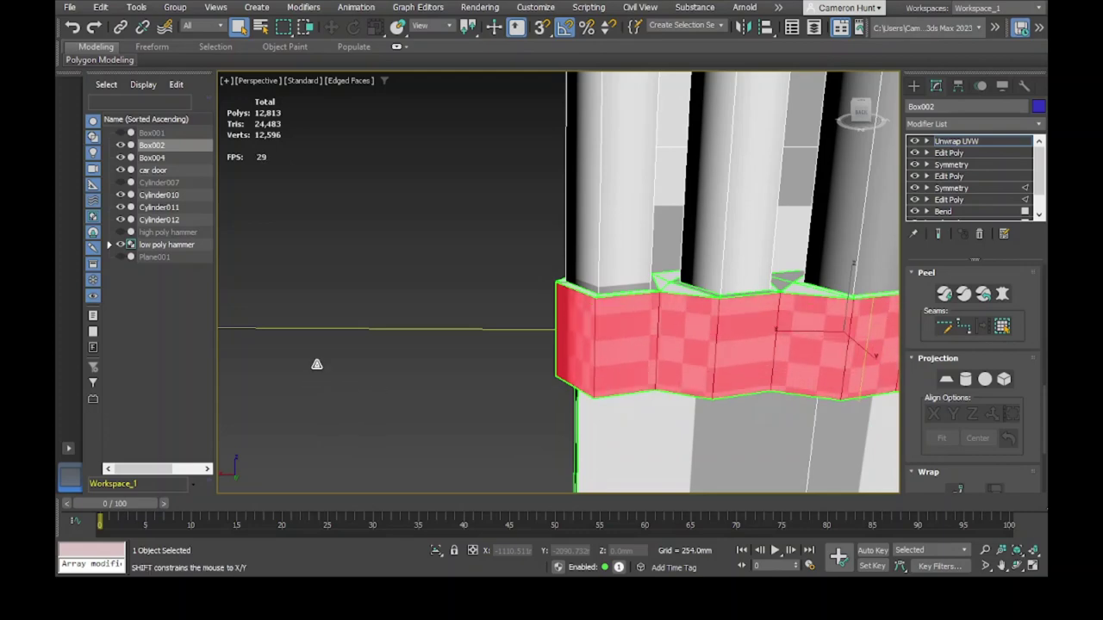
pyautogui.moveTo(316, 365); pyautogui.dragTo(654, 345)
pyautogui.click(745, 344)
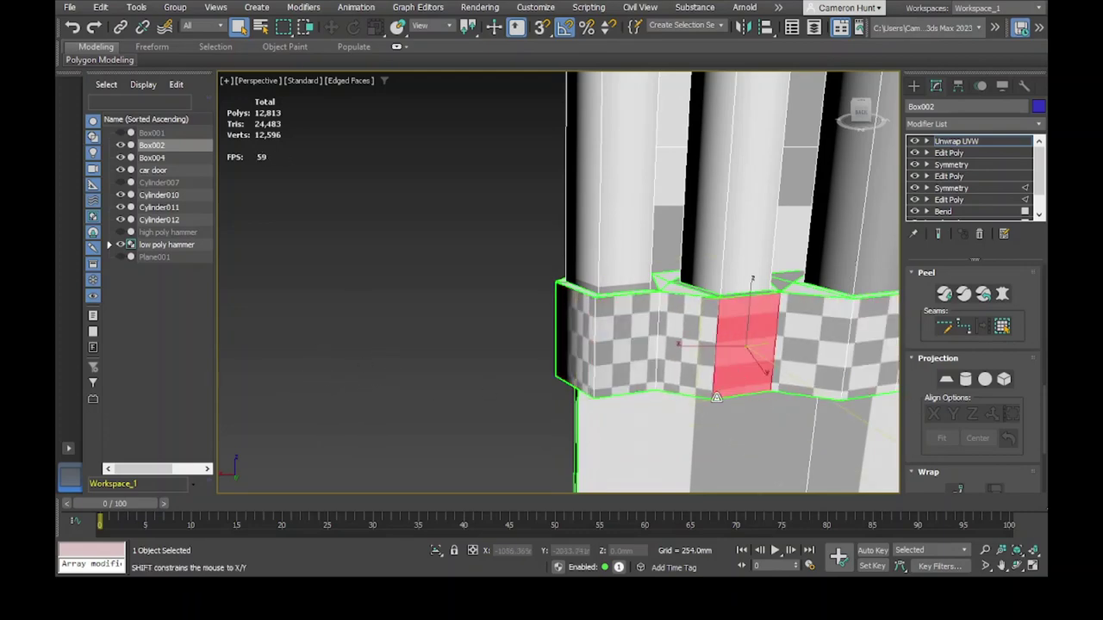
pyautogui.click(575, 345)
# Stitch the band's outer faces together along their vertical edges into one continuous UV strip
pyautogui.keyDown('alt'); pyautogui.moveTo(198, 374); pyautogui.dragTo(184, 347, button='middle'); pyautogui.keyUp('alt')
pyautogui.keyDown('alt'); pyautogui.moveTo(330, 361); pyautogui.dragTo(239, 351, button='middle'); pyautogui.keyUp('alt')
pyautogui.keyDown('alt'); pyautogui.moveTo(457, 384); pyautogui.dragTo(250, 375, button='middle'); pyautogui.keyUp('alt')
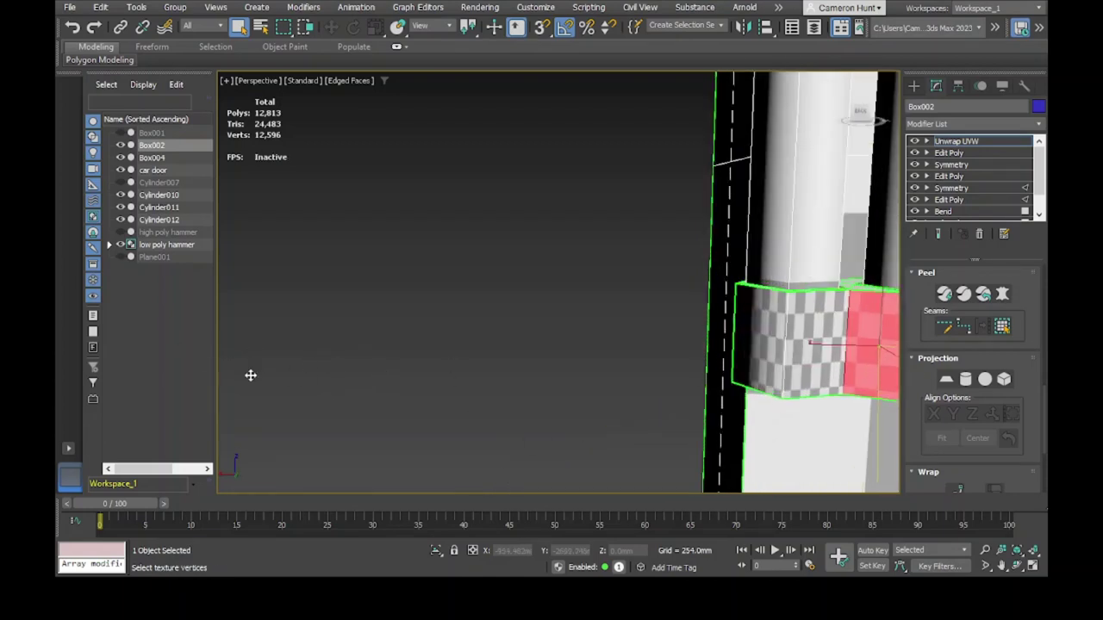
pyautogui.scroll(5, 986, 361)
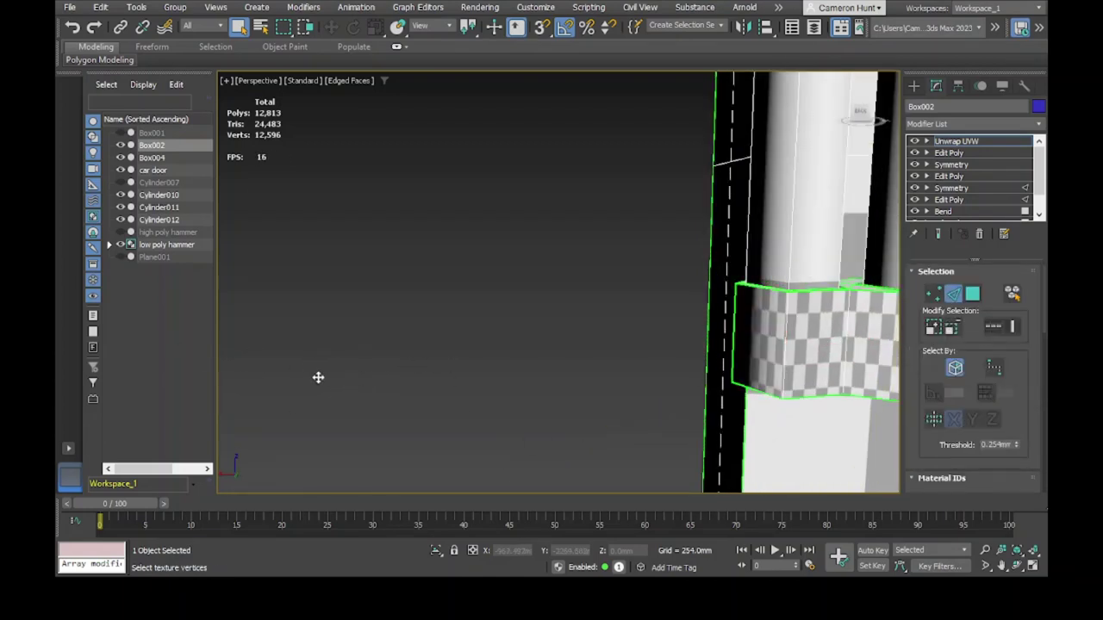
pyautogui.keyDown('alt'); pyautogui.moveTo(317, 377); pyautogui.dragTo(294, 369, button='middle'); pyautogui.keyUp('alt')
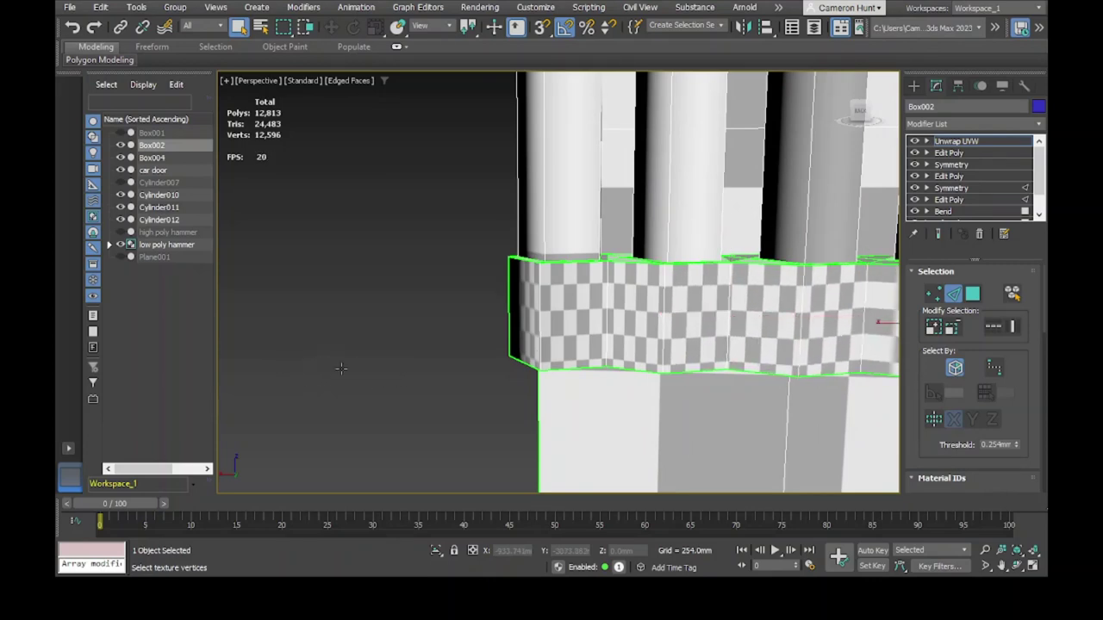
pyautogui.keyDown('alt'); pyautogui.moveTo(260, 417); pyautogui.dragTo(376, 343, button='middle'); pyautogui.keyUp('alt')
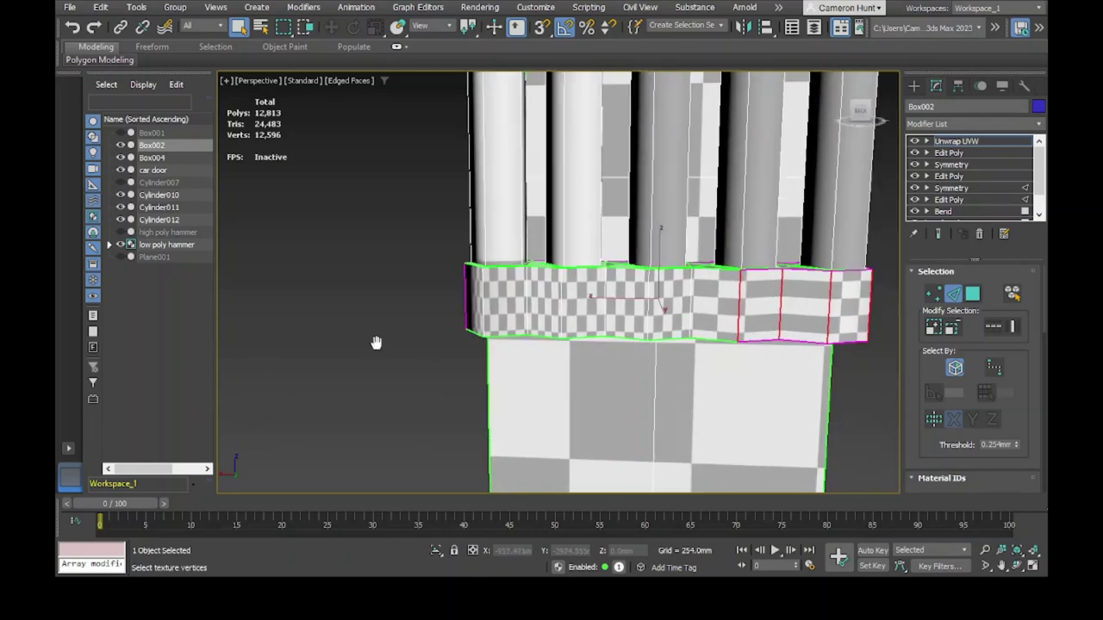
pyautogui.click(336, 323)
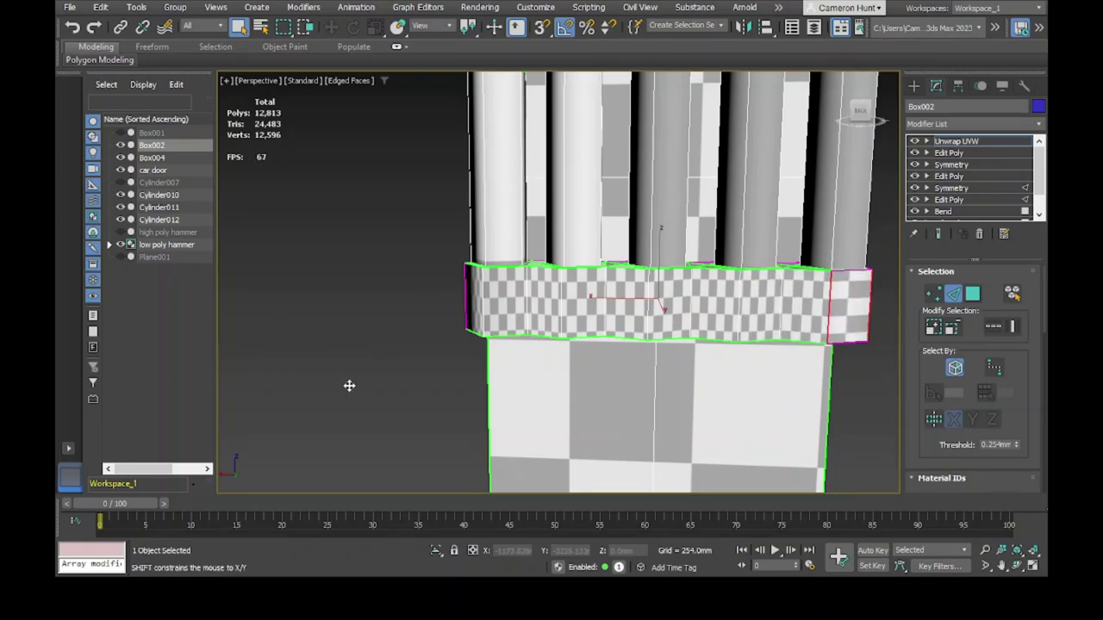
# Complete the band's UV strip at its end faces and select the whole strip in polygon mode
pyautogui.keyDown('alt'); pyautogui.moveTo(319, 399); pyautogui.dragTo(328, 482, button='middle'); pyautogui.keyUp('alt')
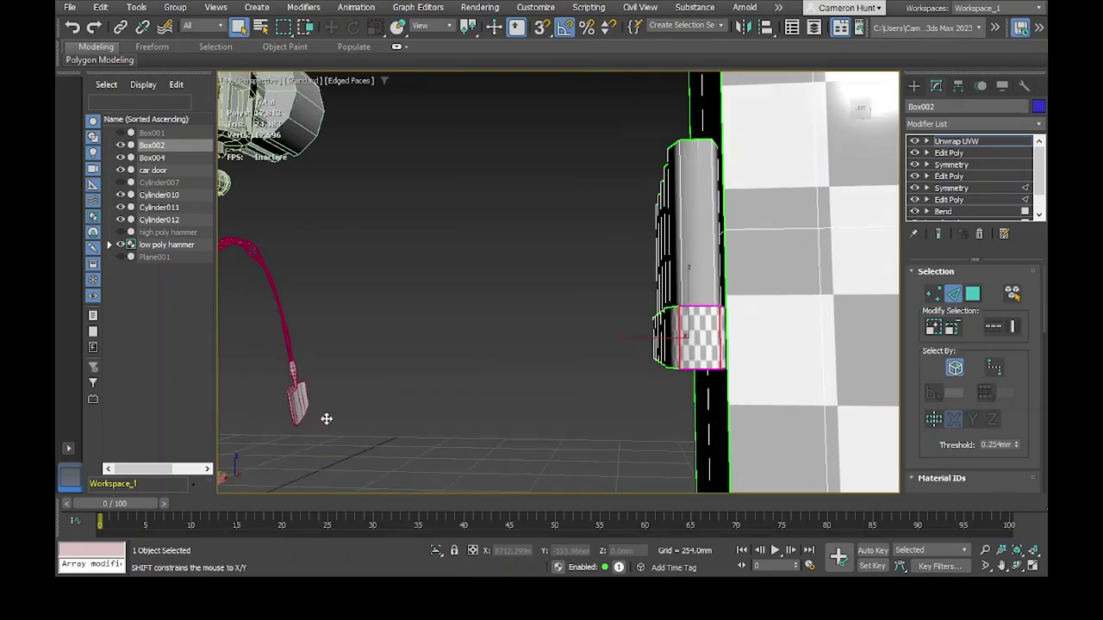
pyautogui.keyDown('alt'); pyautogui.moveTo(326, 418); pyautogui.dragTo(221, 350, button='middle'); pyautogui.keyUp('alt')
pyautogui.keyDown('alt'); pyautogui.moveTo(330, 409); pyautogui.dragTo(916, 368, button='middle'); pyautogui.keyUp('alt')
pyautogui.click(953, 296)
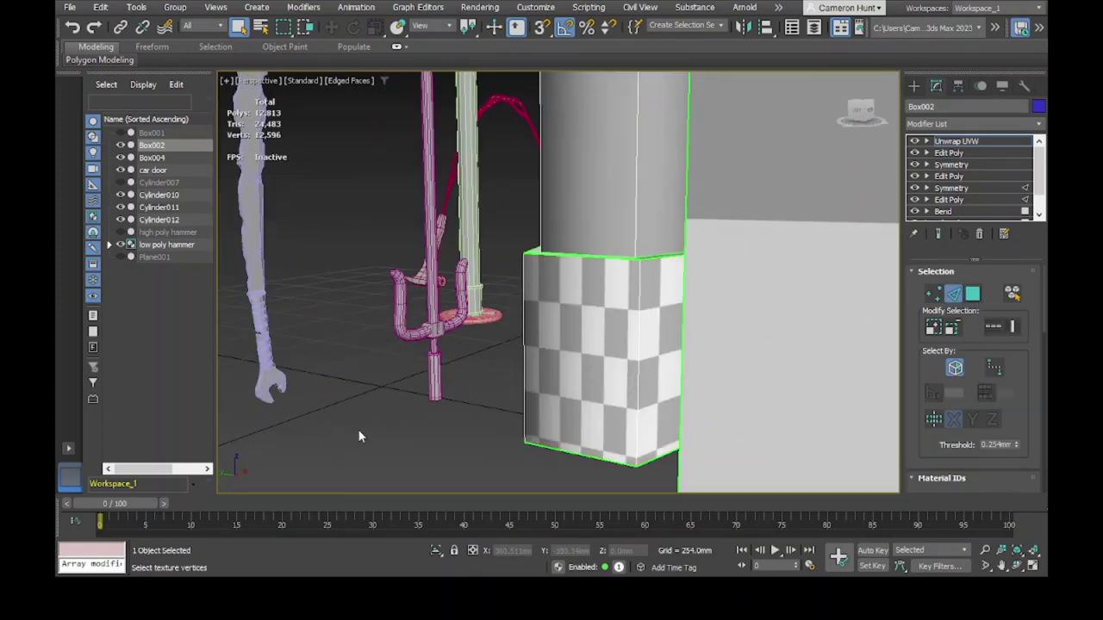
pyautogui.click(972, 294)
pyautogui.hotkey('shift', 'z')
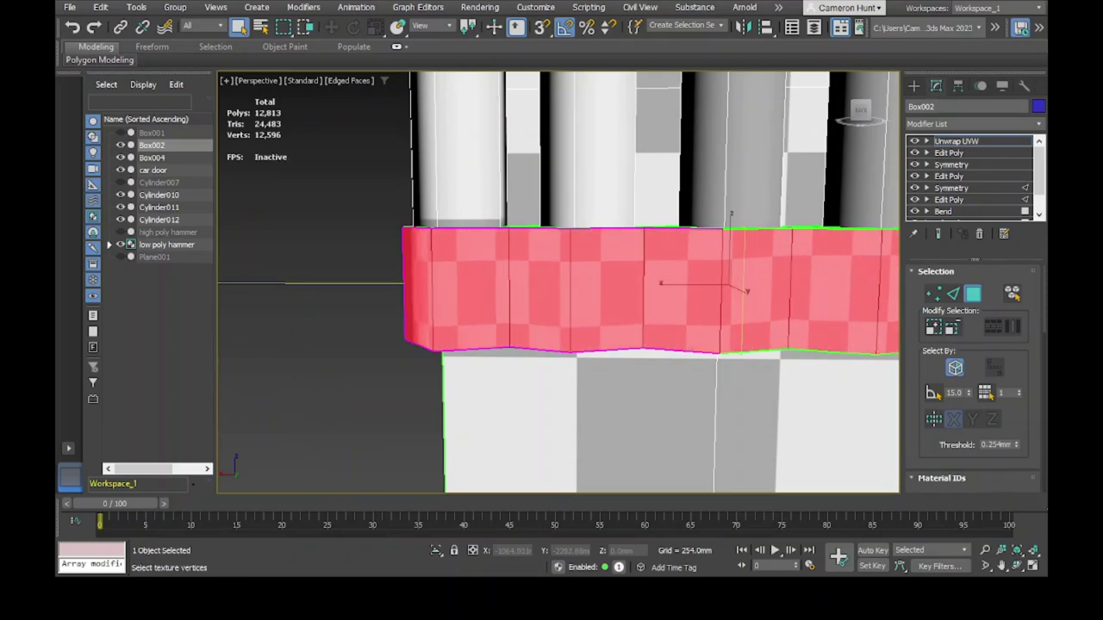
# Select the band's underside faces, and pick the ledge faces between the cylinders on its upper side
pyautogui.scroll(-5, 517, 422)
pyautogui.keyDown('alt'); pyautogui.moveTo(694, 366); pyautogui.dragTo(689, 372, button='middle'); pyautogui.keyUp('alt')
pyautogui.scroll(3, 689, 372)
pyautogui.keyDown('ctrl'); pyautogui.click(741, 392); pyautogui.keyUp('ctrl')
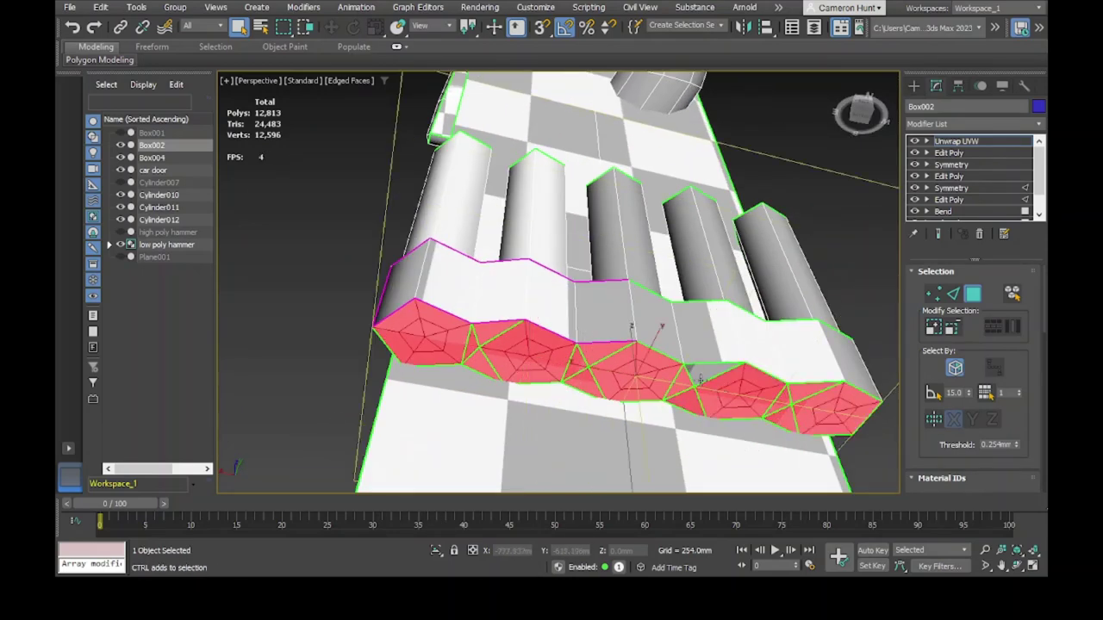
pyautogui.scroll(-5, 982, 380)
pyautogui.scroll(3, 776, 394)
pyautogui.scroll(-5, 776, 395)
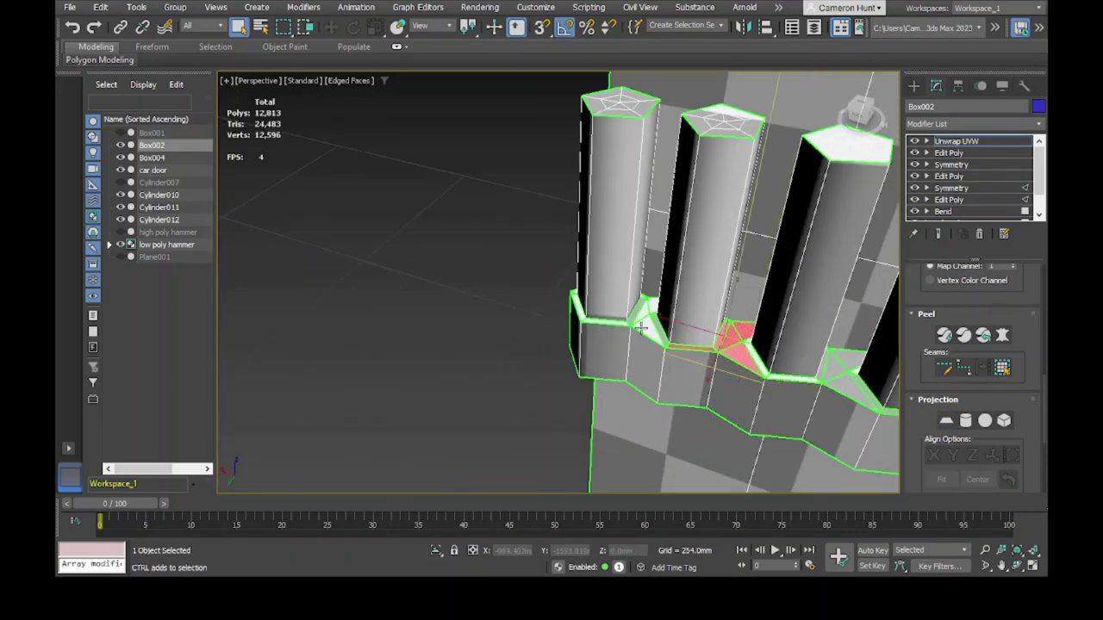
# Add an Edit Poly modifier above the UV unwrap, check the polygons around the band and cylinders, and save the scene
pyautogui.press('4')
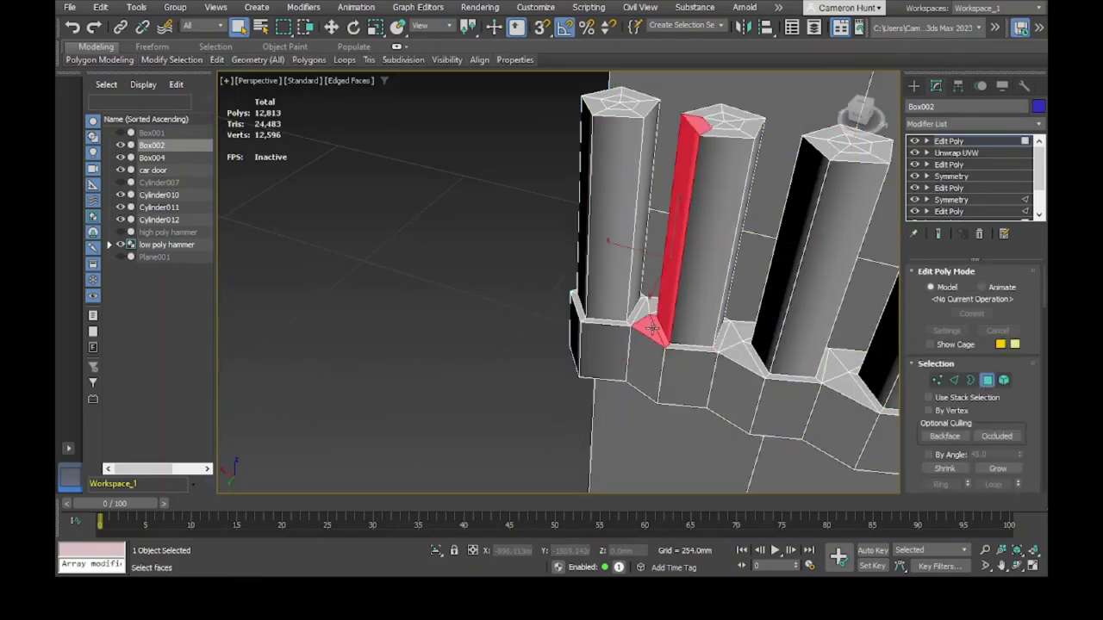
pyautogui.scroll(5, 736, 324)
pyautogui.keyDown('alt'); pyautogui.moveTo(730, 314); pyautogui.dragTo(534, 327, button='middle'); pyautogui.keyUp('alt')
pyautogui.scroll(-10, 953, 390)
pyautogui.keyDown('alt'); pyautogui.moveTo(604, 345); pyautogui.dragTo(483, 380, button='middle'); pyautogui.keyUp('alt')
pyautogui.moveTo(279, 349); pyautogui.dragTo(410, 390)
pyautogui.keyDown('alt'); pyautogui.moveTo(410, 390); pyautogui.dragTo(483, 361, button='middle'); pyautogui.keyUp('alt')
pyautogui.hotkey('ctrl', 's')
pyautogui.keyDown('alt'); pyautogui.moveTo(656, 345); pyautogui.dragTo(603, 328, button='middle'); pyautogui.keyUp('alt')
pyautogui.scroll(-5, 972, 388)
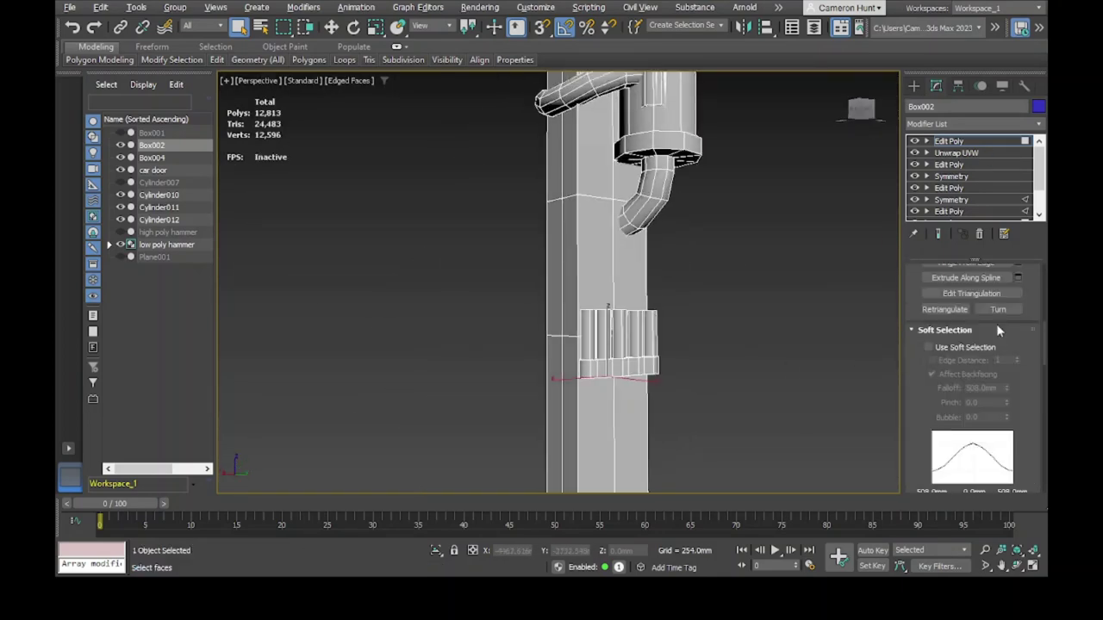
# Apply another Unwrap UVW modifier on top of the modifier stack
pyautogui.click(972, 124)
pyautogui.scroll(-5, 980, 418)
pyautogui.scroll(5, 537, 386)
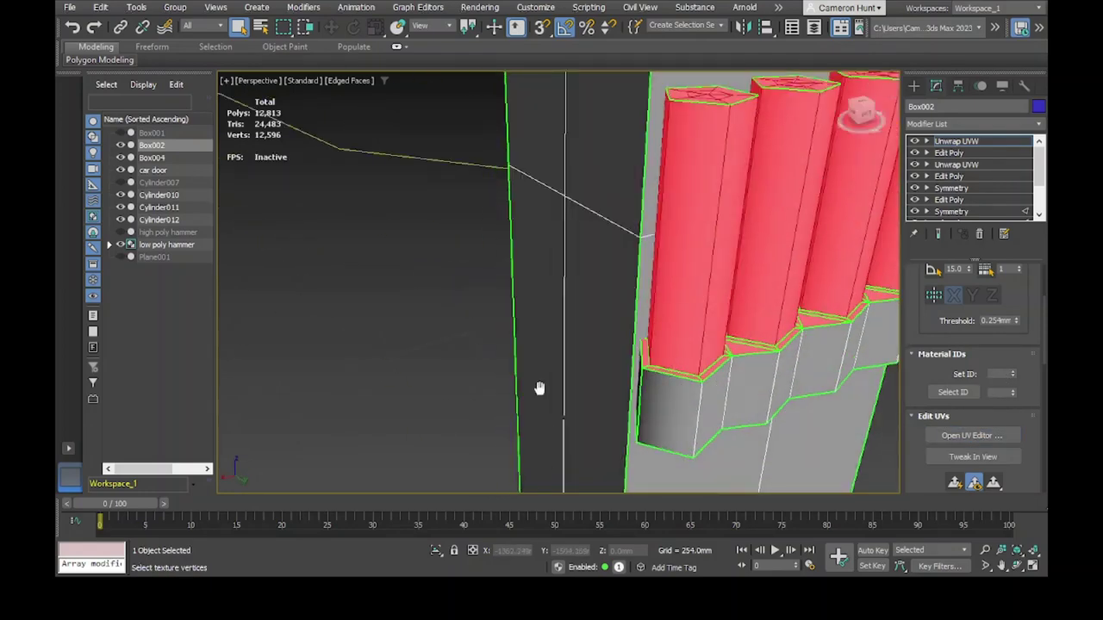
# Select all the band's upper ledge faces around the cylinder bases and unwrap them
pyautogui.click(665, 369)
pyautogui.keyDown('alt'); pyautogui.moveTo(664, 370); pyautogui.dragTo(638, 319, button='middle'); pyautogui.keyUp('alt')
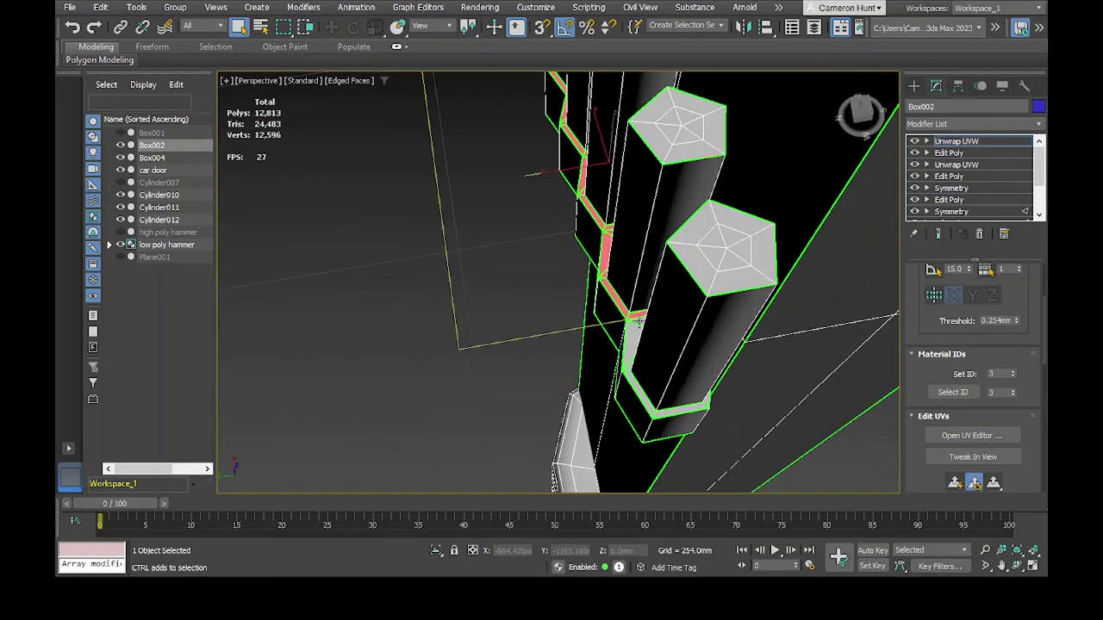
pyautogui.keyDown('alt'); pyautogui.moveTo(707, 397); pyautogui.dragTo(329, 341, button='middle'); pyautogui.keyUp('alt')
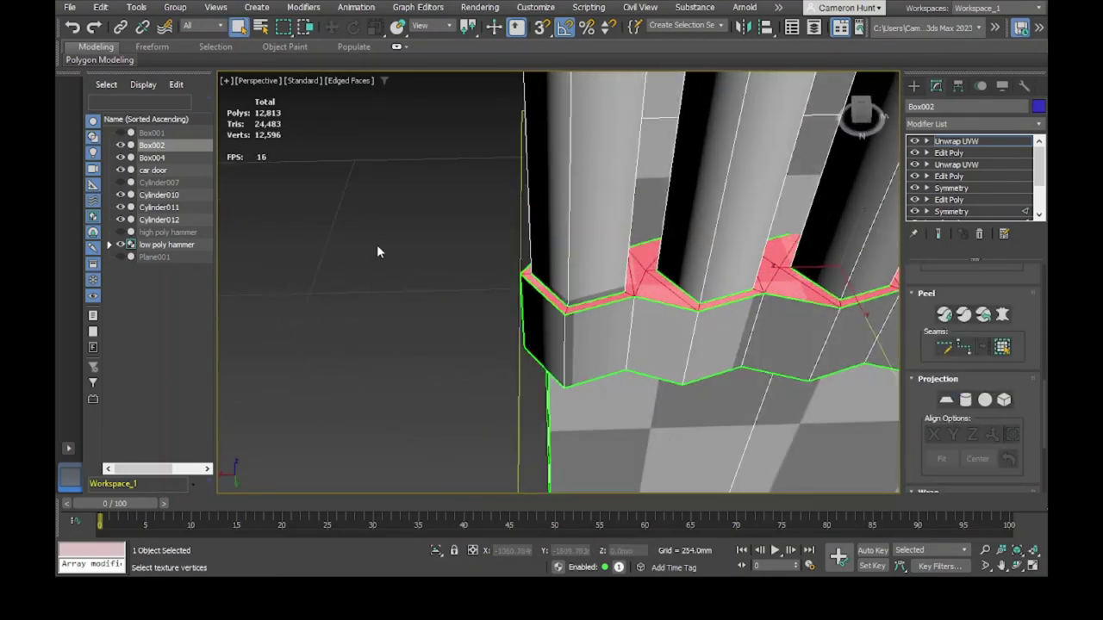
pyautogui.scroll(-5, 377, 252)
pyautogui.scroll(5, 378, 252)
# Unwrap the end caps and side faces of the five small cylinders
pyautogui.keyDown('alt'); pyautogui.moveTo(371, 276); pyautogui.dragTo(369, 418, button='middle'); pyautogui.keyUp('alt')
pyautogui.scroll(5, 327, 388)
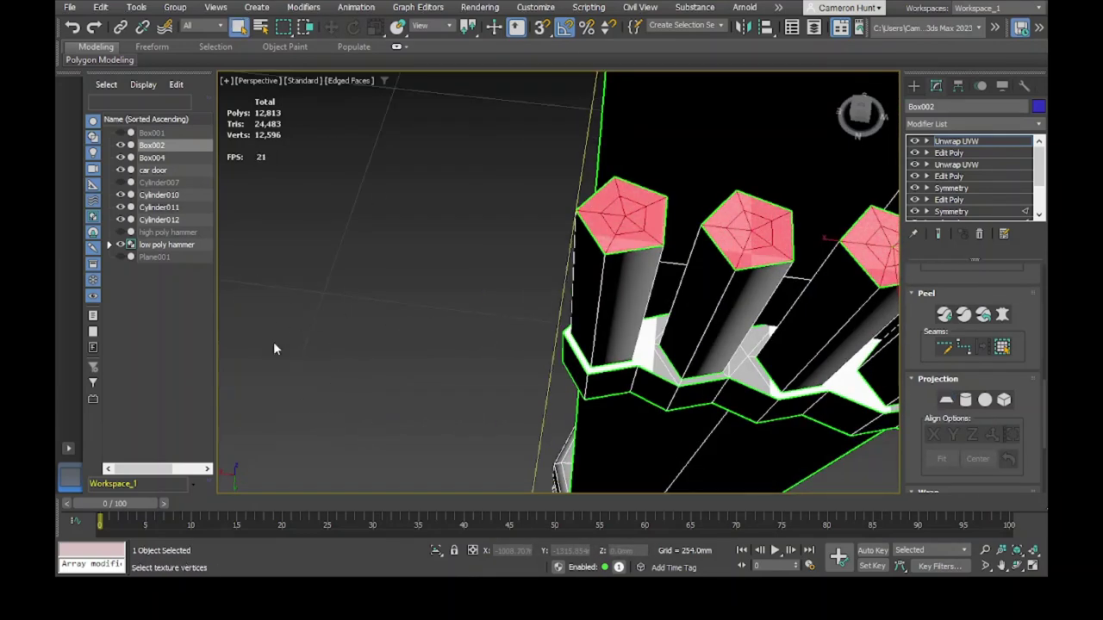
pyautogui.keyDown('alt'); pyautogui.moveTo(344, 251); pyautogui.dragTo(309, 295, button='middle'); pyautogui.keyUp('alt')
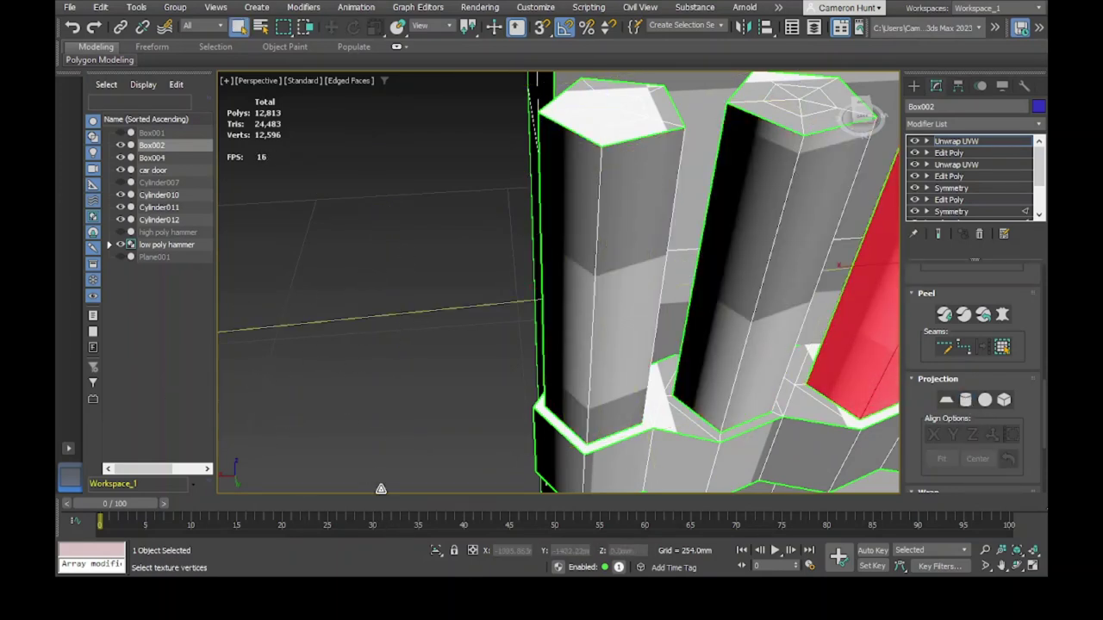
pyautogui.scroll(-4, 840, 327)
pyautogui.press('1')
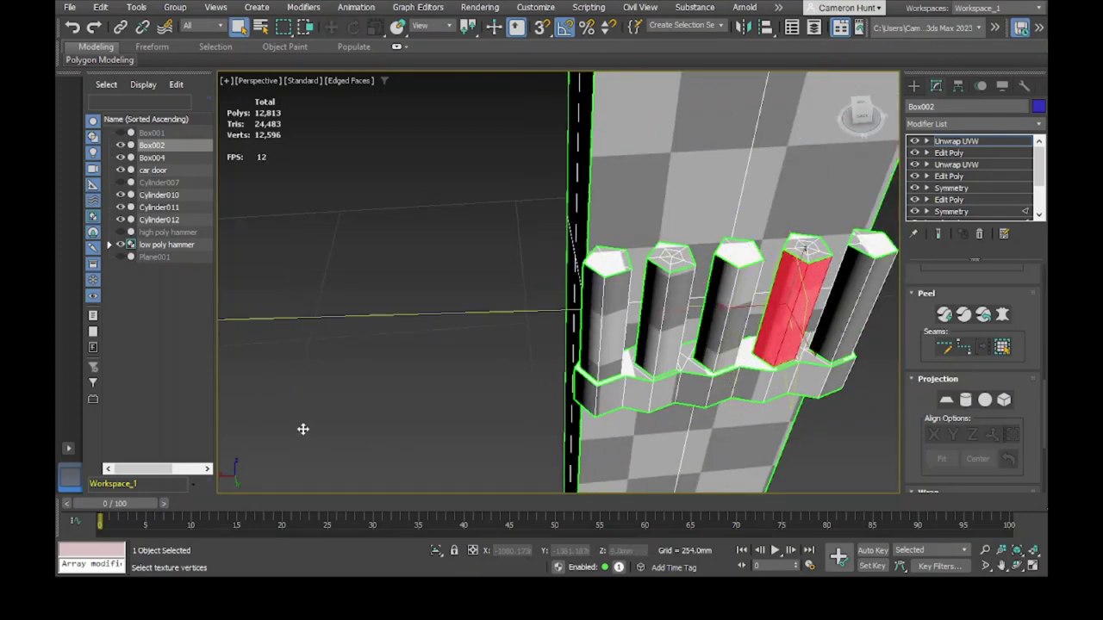
pyautogui.press('3')
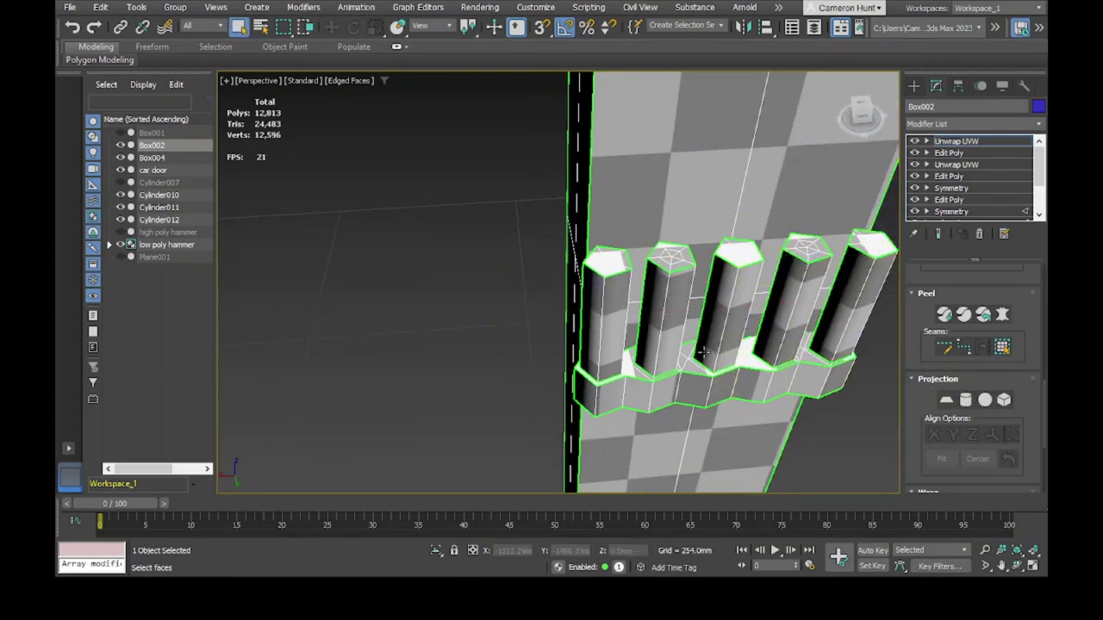
# Unwrap the upper body of the canister and scale its UVs to match the shaft's checker size
pyautogui.press('z')
pyautogui.keyDown('alt'); pyautogui.moveTo(390, 452); pyautogui.dragTo(500, 225, button='middle'); pyautogui.keyUp('alt')
pyautogui.scroll(5, 750, 305)
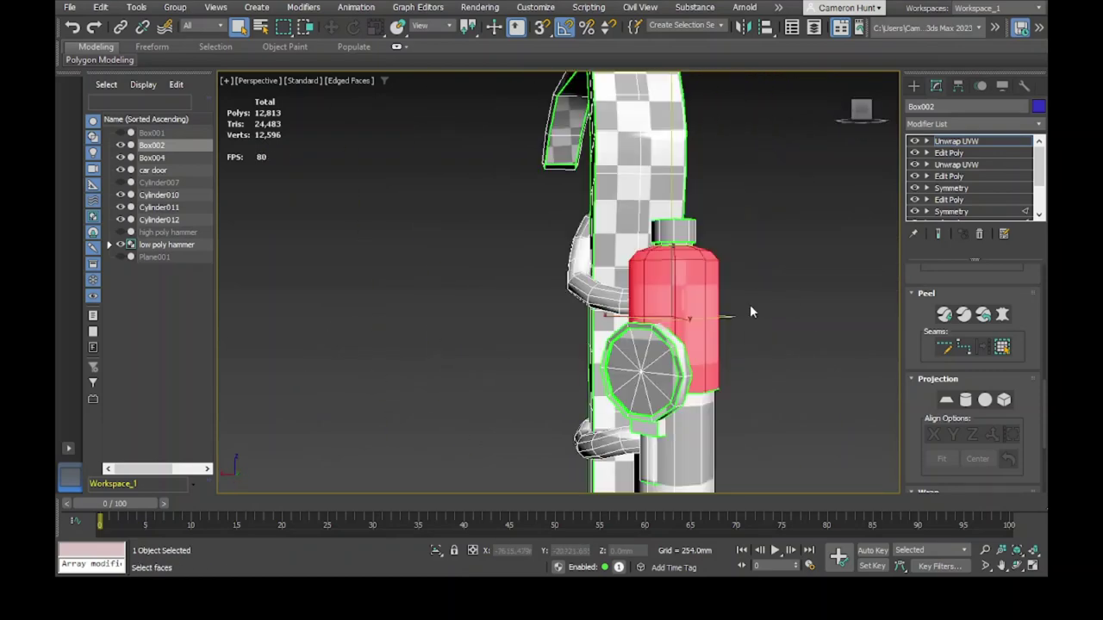
pyautogui.keyDown('alt'); pyautogui.moveTo(750, 304); pyautogui.dragTo(845, 377, button='middle'); pyautogui.keyUp('alt')
pyautogui.moveTo(845, 377); pyautogui.dragTo(324, 282)
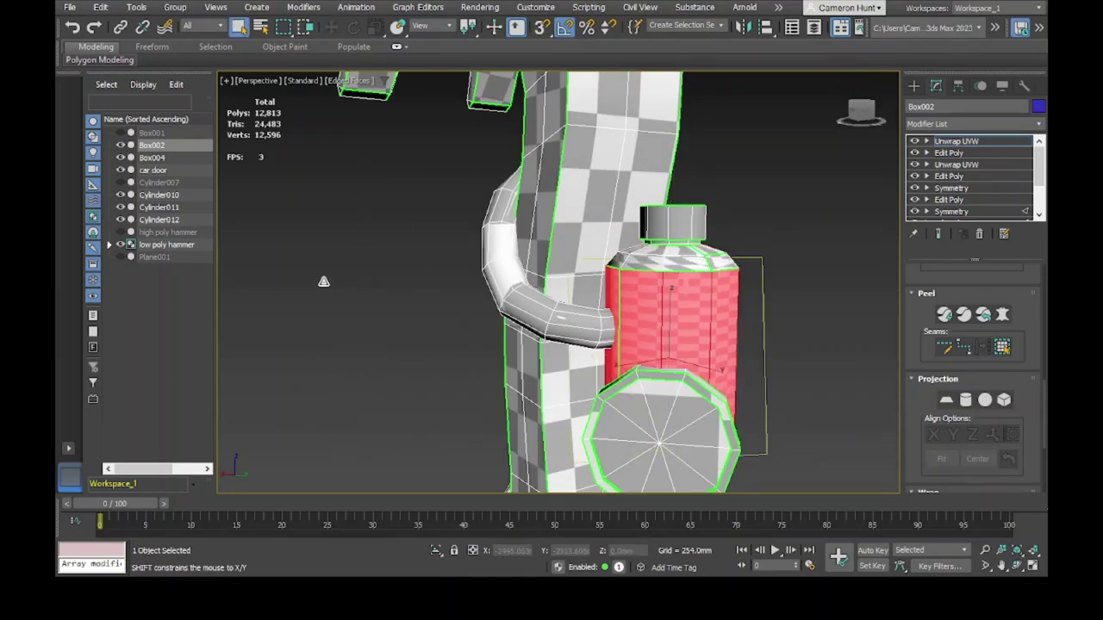
pyautogui.keyDown('alt'); pyautogui.moveTo(336, 459); pyautogui.dragTo(366, 517, button='middle'); pyautogui.keyUp('alt')
pyautogui.scroll(-4, 288, 341)
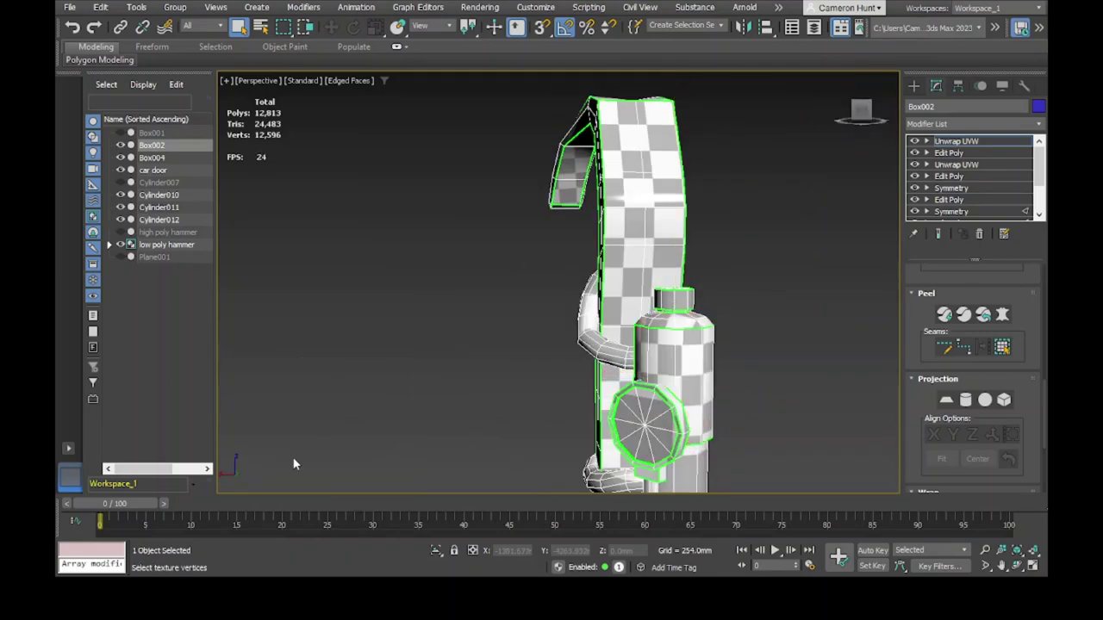
# Unwrap the canister's cap and select the narrow neck faces beneath it
pyautogui.scroll(5, 293, 466)
pyautogui.keyDown('alt'); pyautogui.moveTo(293, 465); pyautogui.dragTo(274, 436, button='middle'); pyautogui.keyUp('alt')
pyautogui.scroll(3, 428, 412)
pyautogui.scroll(-1, 278, 452)
pyautogui.scroll(4, 646, 467)
pyautogui.scroll(-2, 646, 468)
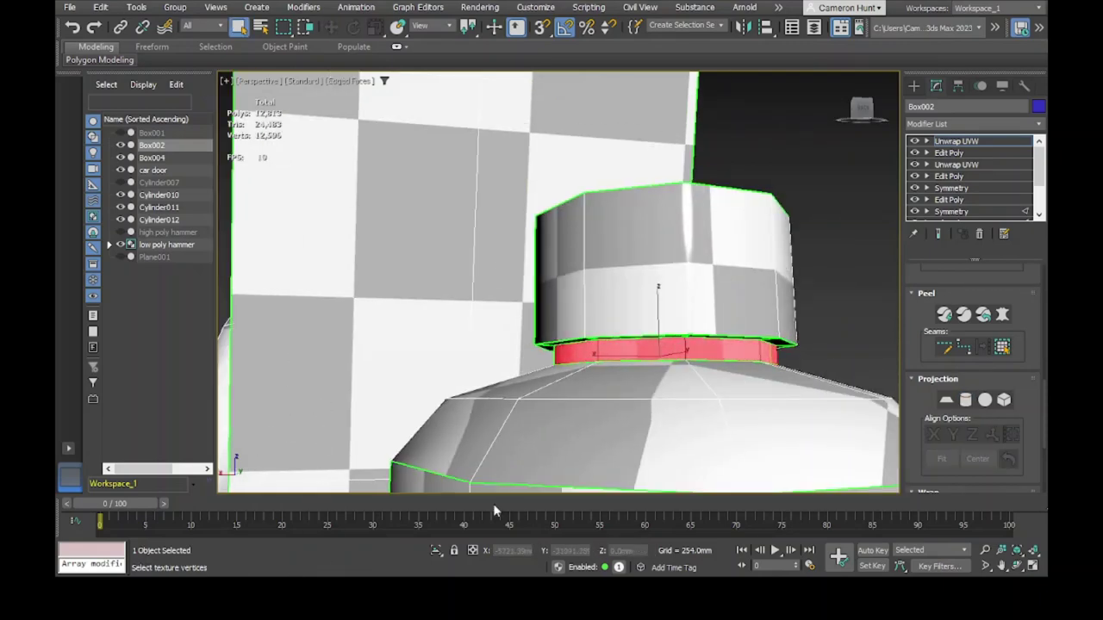
# Unwrap the round gauge face on the canister and select the faces of its rim
pyautogui.keyDown('alt'); pyautogui.moveTo(494, 510); pyautogui.dragTo(261, 506, button='middle'); pyautogui.keyUp('alt')
pyautogui.scroll(-2, 231, 446)
pyautogui.keyDown('alt'); pyautogui.moveTo(231, 446); pyautogui.dragTo(278, 387, button='middle'); pyautogui.keyUp('alt')
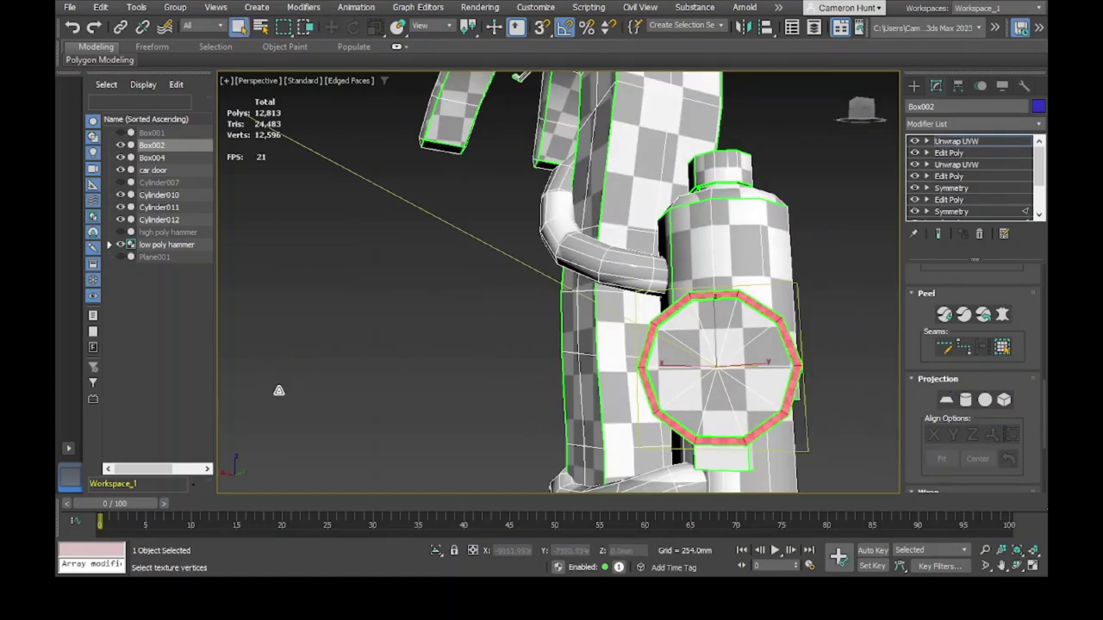
# Unwrap the gauge's front rim and outer side faces, plus the narrow strip running below its mounting block
pyautogui.scroll(3, 279, 386)
pyautogui.click(330, 428)
pyautogui.moveTo(330, 428)
pyautogui.keyDown('alt'); pyautogui.mouseDown(button='middle')
pyautogui.moveTo(237, 447)
pyautogui.moveTo(339, 435)
pyautogui.mouseUp(button='middle'); pyautogui.keyUp('alt')
pyautogui.scroll(-3, 237, 447)
pyautogui.keyDown('alt'); pyautogui.moveTo(725, 361); pyautogui.dragTo(395, 403, button='middle'); pyautogui.keyUp('alt')
pyautogui.scroll(3, 395, 403)
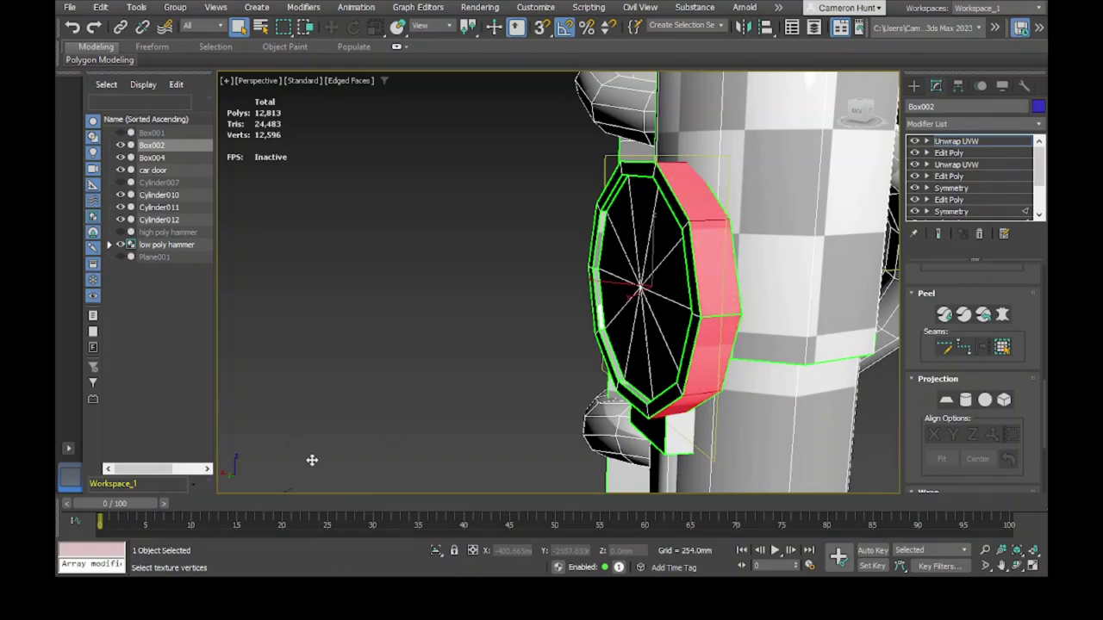
pyautogui.keyDown('alt'); pyautogui.moveTo(312, 461); pyautogui.dragTo(444, 396, button='middle'); pyautogui.keyUp('alt')
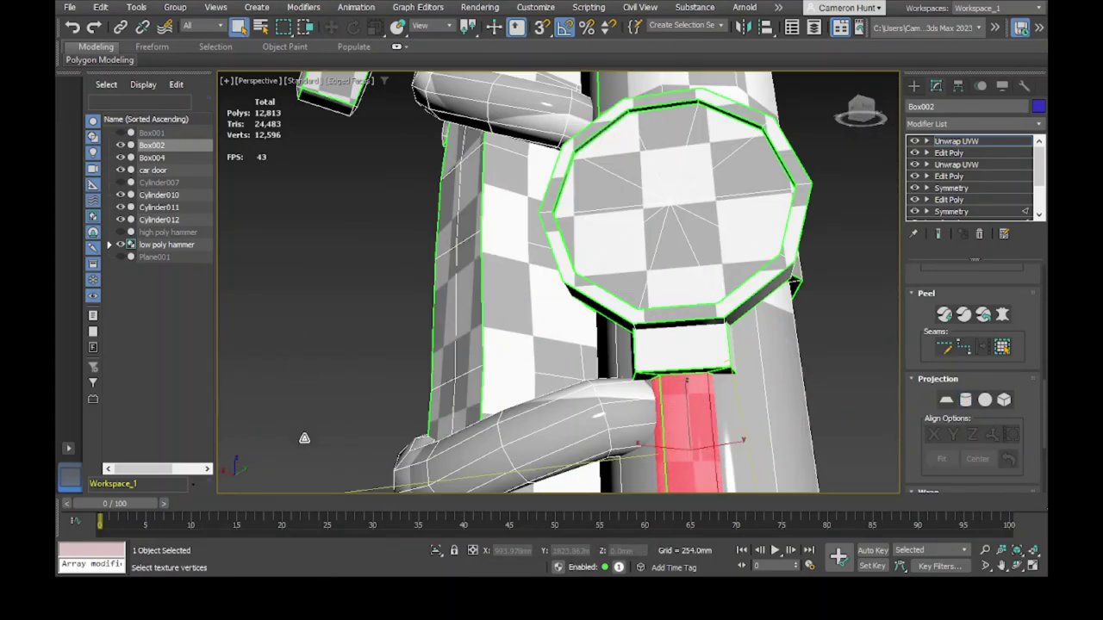
pyautogui.keyDown('alt'); pyautogui.moveTo(304, 438); pyautogui.dragTo(366, 369, button='middle'); pyautogui.keyUp('alt')
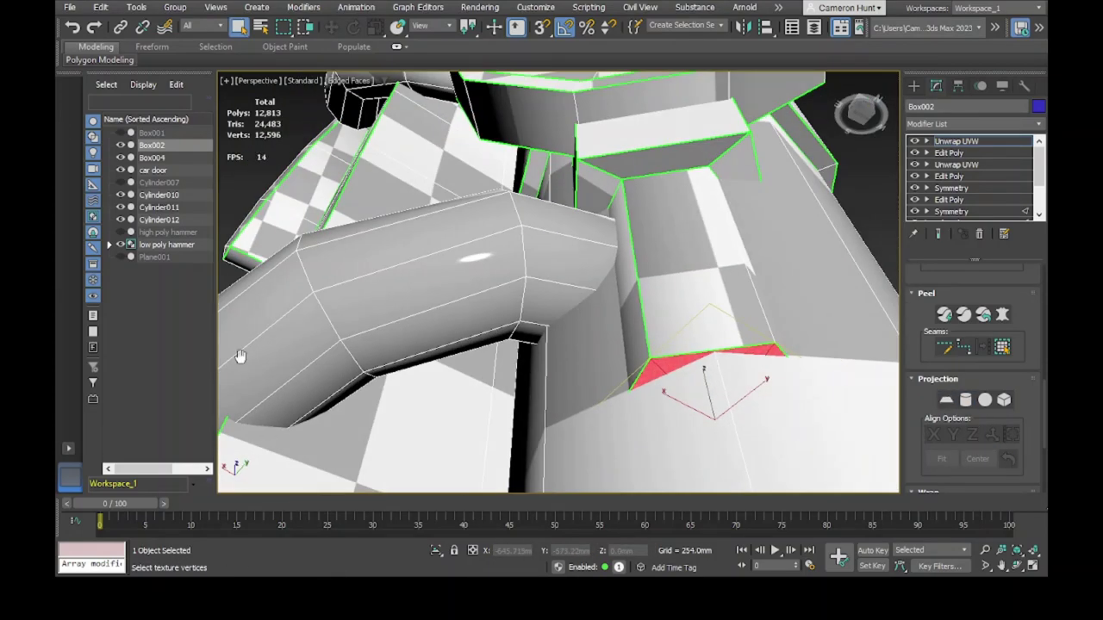
# Add an Edit Poly modifier above the unwrap and assign the front face of the gauge's mounting block to smoothing group 1
pyautogui.scroll(-5, 241, 356)
pyautogui.keyDown('alt'); pyautogui.moveTo(240, 356); pyautogui.dragTo(632, 353, button='middle'); pyautogui.keyUp('alt')
pyautogui.click(956, 141)
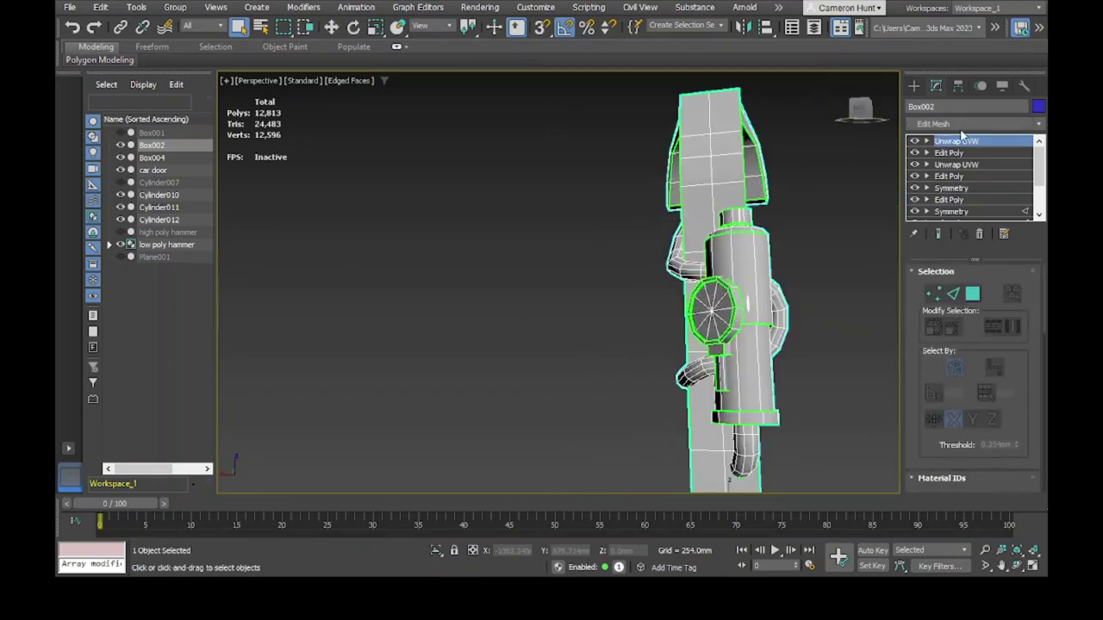
pyautogui.scroll(1, 962, 147)
pyautogui.click(949, 140)
pyautogui.press('z')
pyautogui.scroll(-5, 989, 371)
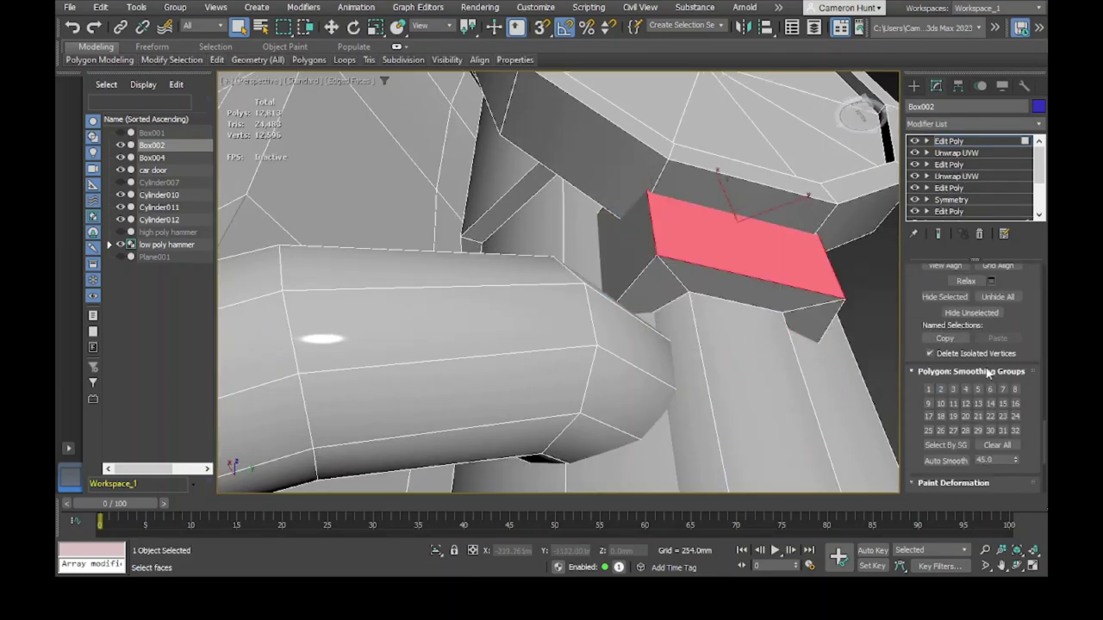
pyautogui.click(928, 389)
pyautogui.keyDown('alt'); pyautogui.moveTo(827, 327); pyautogui.dragTo(686, 349, button='middle'); pyautogui.keyUp('alt')
pyautogui.click(686, 336)
pyautogui.scroll(-3, 686, 348)
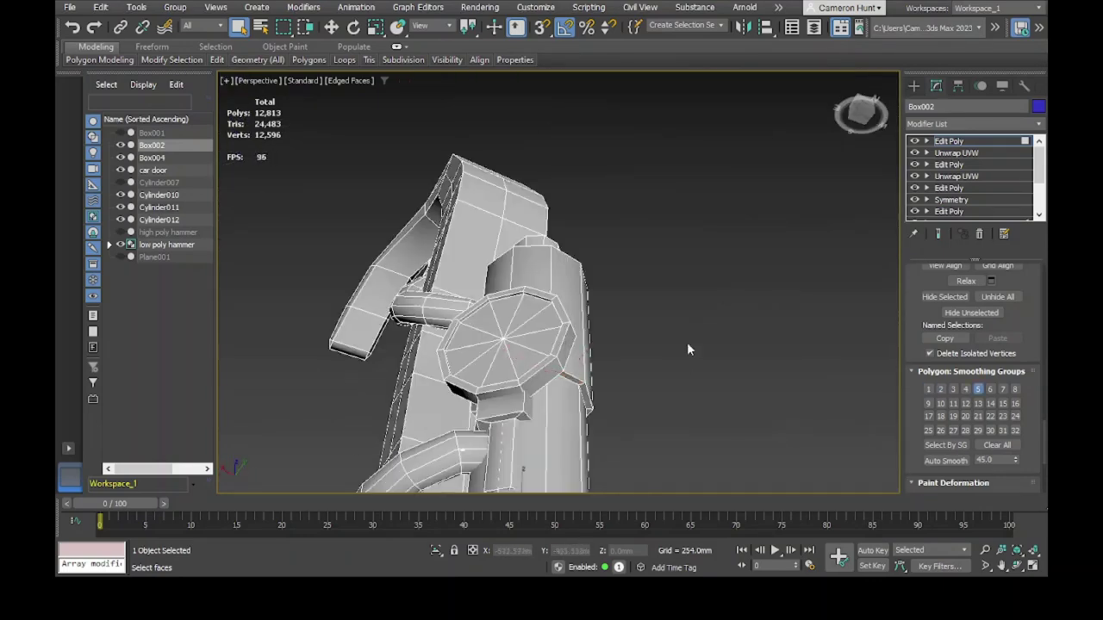
# Add a new Unwrap UVW modifier and unwrap the underside and side faces of the gauge's mounting block
pyautogui.scroll(3, 962, 362)
pyautogui.click(963, 123)
pyautogui.scroll(3, 552, 285)
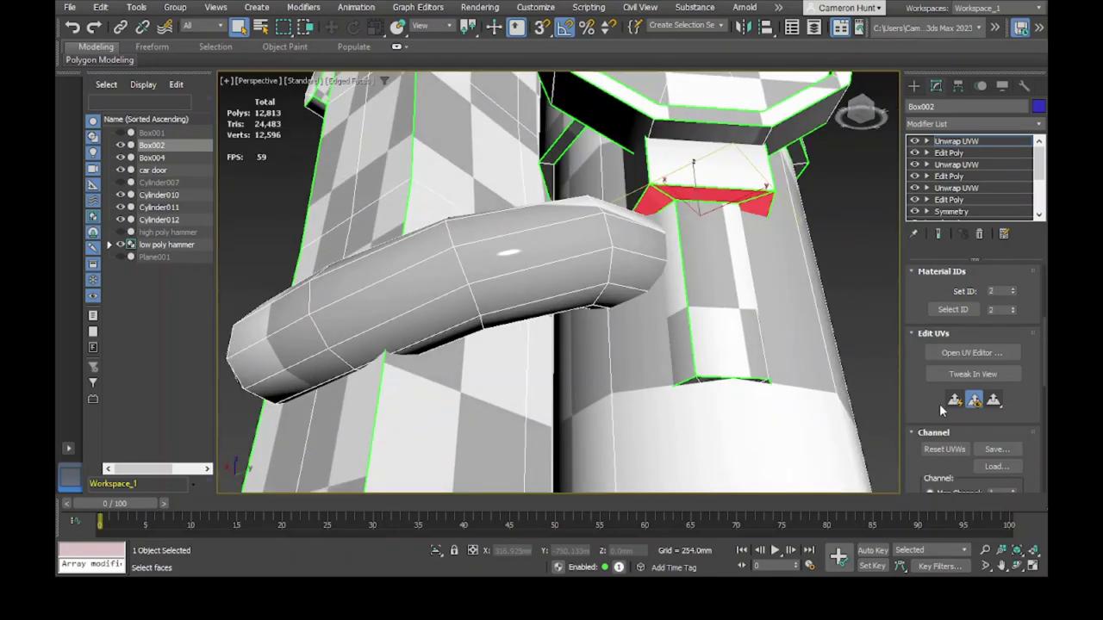
pyautogui.scroll(-3, 939, 403)
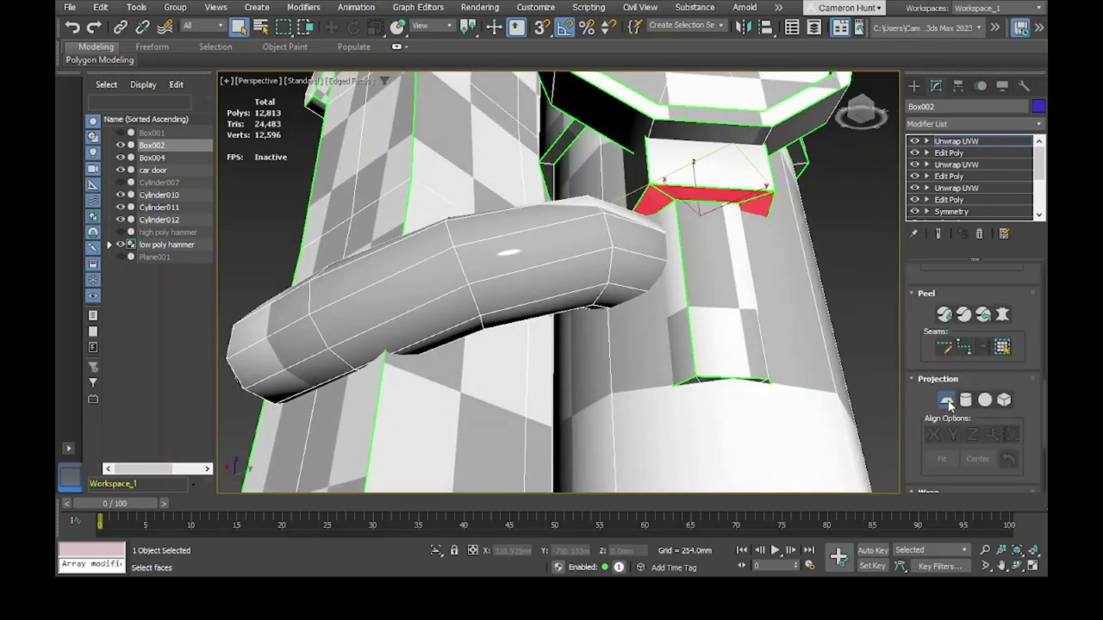
pyautogui.keyDown('alt'); pyautogui.moveTo(517, 284); pyautogui.dragTo(239, 272, button='middle'); pyautogui.keyUp('alt')
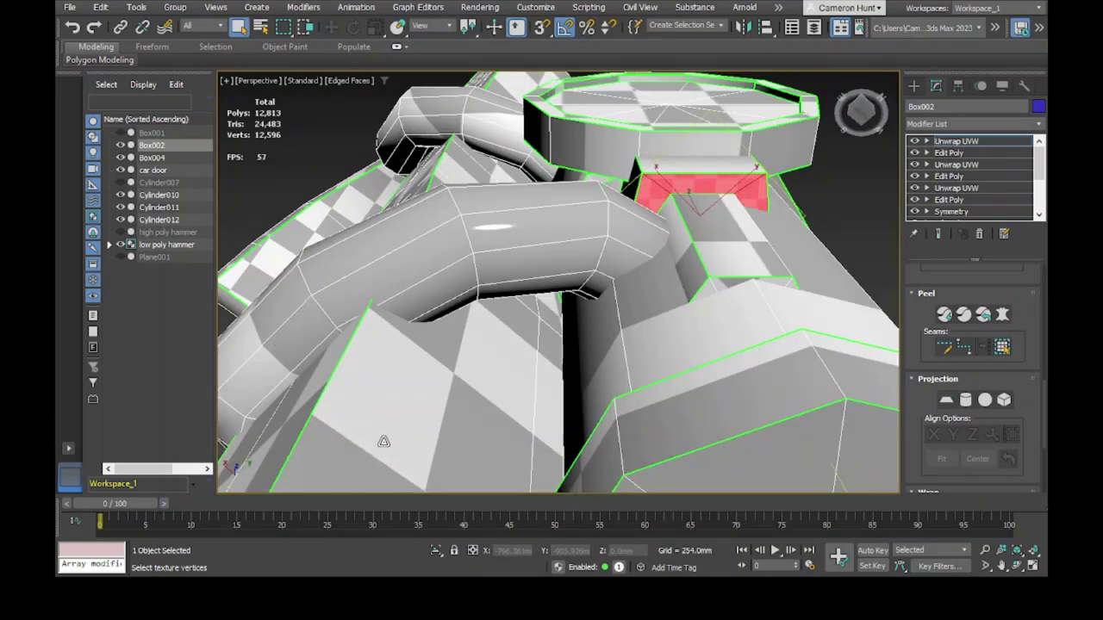
pyautogui.keyDown('alt'); pyautogui.moveTo(384, 410); pyautogui.dragTo(336, 423, button='middle'); pyautogui.keyUp('alt')
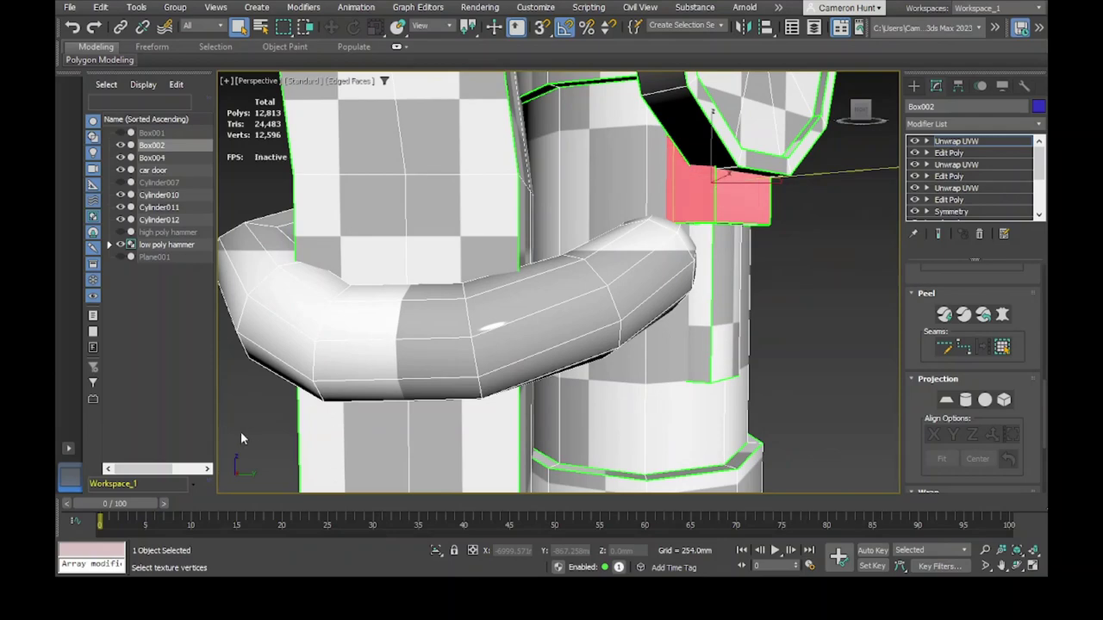
# Unwrap the narrow ledges around the canister and the outer faces of its bottom collar
pyautogui.keyDown('alt'); pyautogui.moveTo(198, 322); pyautogui.dragTo(293, 388, button='middle'); pyautogui.keyUp('alt')
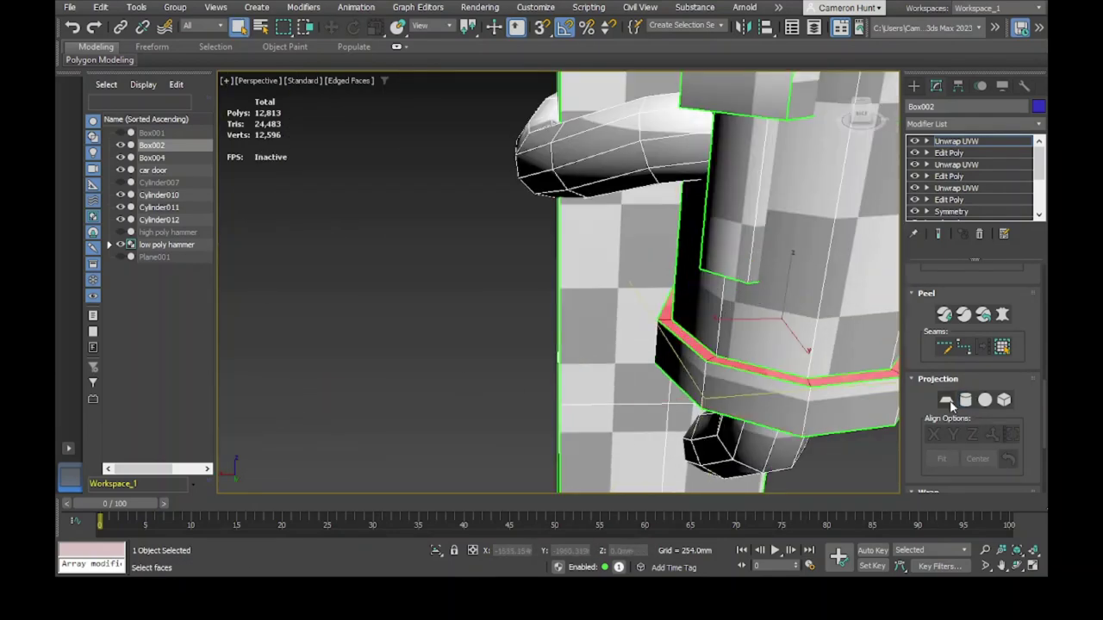
pyautogui.keyDown('alt'); pyautogui.moveTo(290, 464); pyautogui.dragTo(747, 390, button='middle'); pyautogui.keyUp('alt')
pyautogui.keyDown('alt'); pyautogui.moveTo(192, 389); pyautogui.dragTo(290, 471, button='middle'); pyautogui.keyUp('alt')
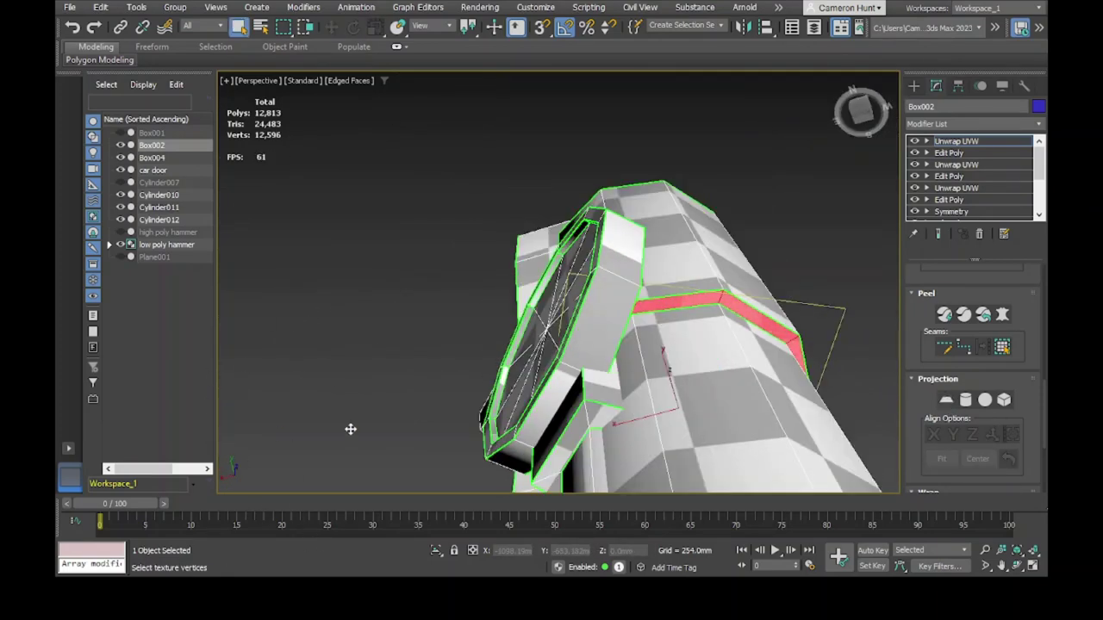
pyautogui.keyDown('alt'); pyautogui.moveTo(349, 428); pyautogui.dragTo(320, 397, button='middle'); pyautogui.keyUp('alt')
pyautogui.scroll(5, 320, 396)
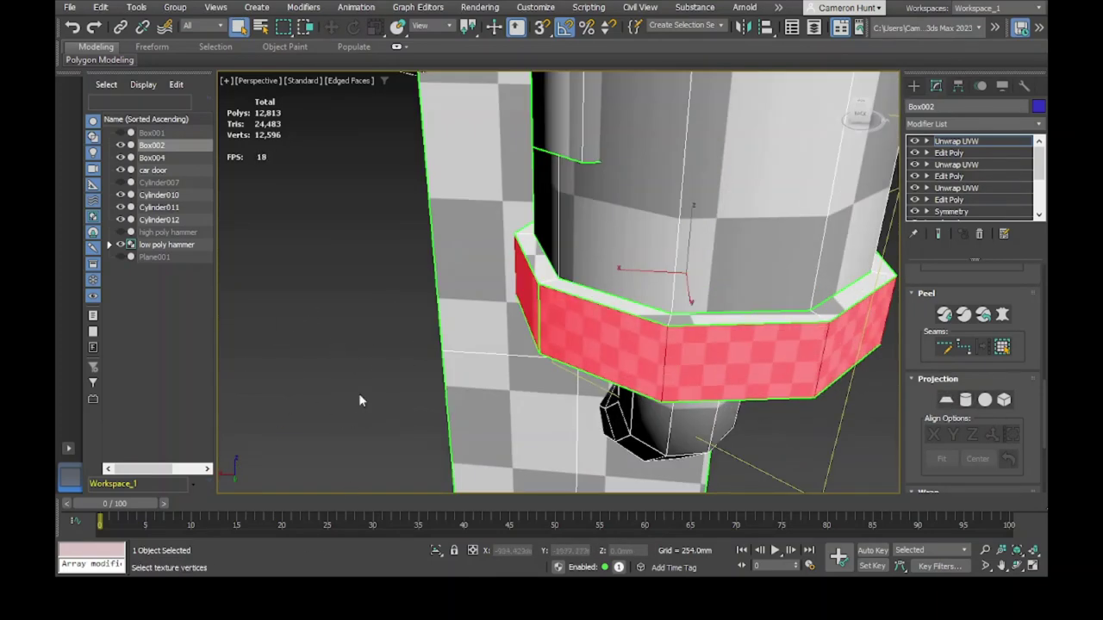
# Unwrap the bent pipe that emerges beneath the canister's bottom collar, section by section
pyautogui.press('3')
pyautogui.scroll(-5, 360, 400)
pyautogui.keyDown('alt'); pyautogui.moveTo(360, 399); pyautogui.dragTo(276, 339, button='middle'); pyautogui.keyUp('alt')
pyautogui.hotkey('ctrl', 'a')
pyautogui.scroll(-8, 759, 377)
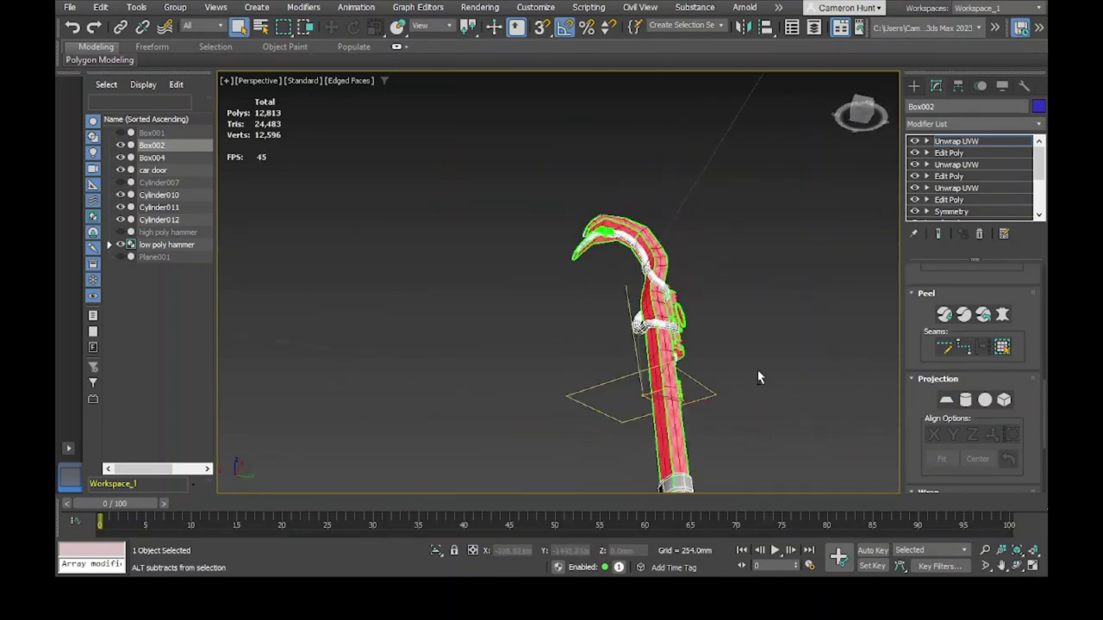
pyautogui.scroll(10, 758, 377)
pyautogui.keyDown('alt'); pyautogui.moveTo(758, 376); pyautogui.dragTo(212, 343, button='middle'); pyautogui.keyUp('alt')
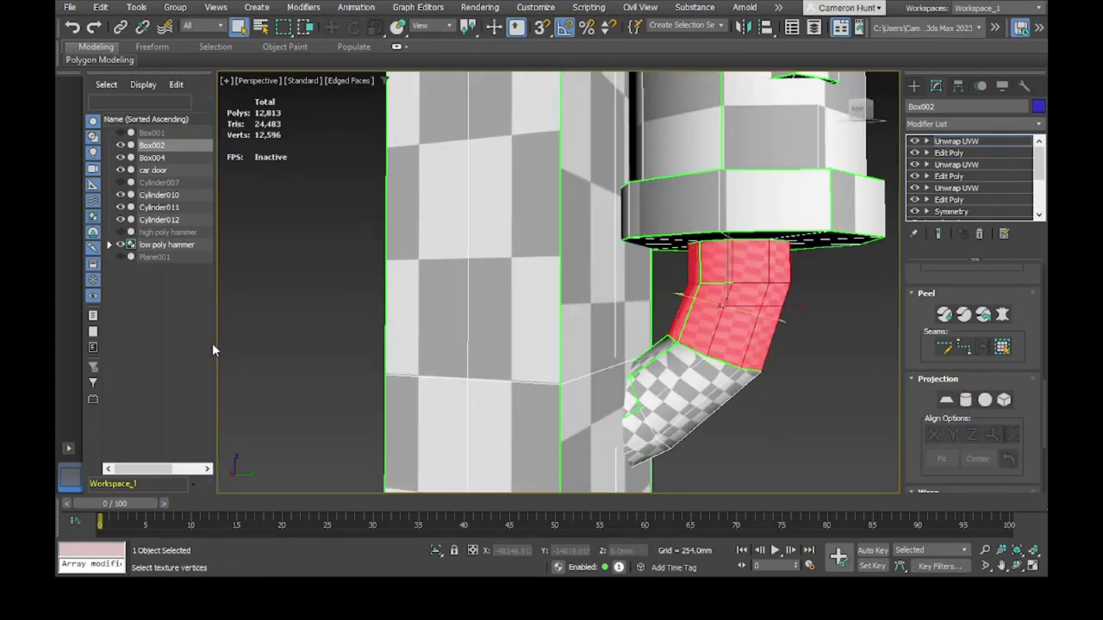
# Unwrap the five wrap bands around the lower shaft of the crowbar one by one
pyautogui.keyDown('alt'); pyautogui.moveTo(286, 470); pyautogui.dragTo(308, 461, button='middle'); pyautogui.keyUp('alt')
pyautogui.keyDown('alt'); pyautogui.moveTo(259, 399); pyautogui.dragTo(397, 387, button='middle'); pyautogui.keyUp('alt')
pyautogui.click(655, 401)
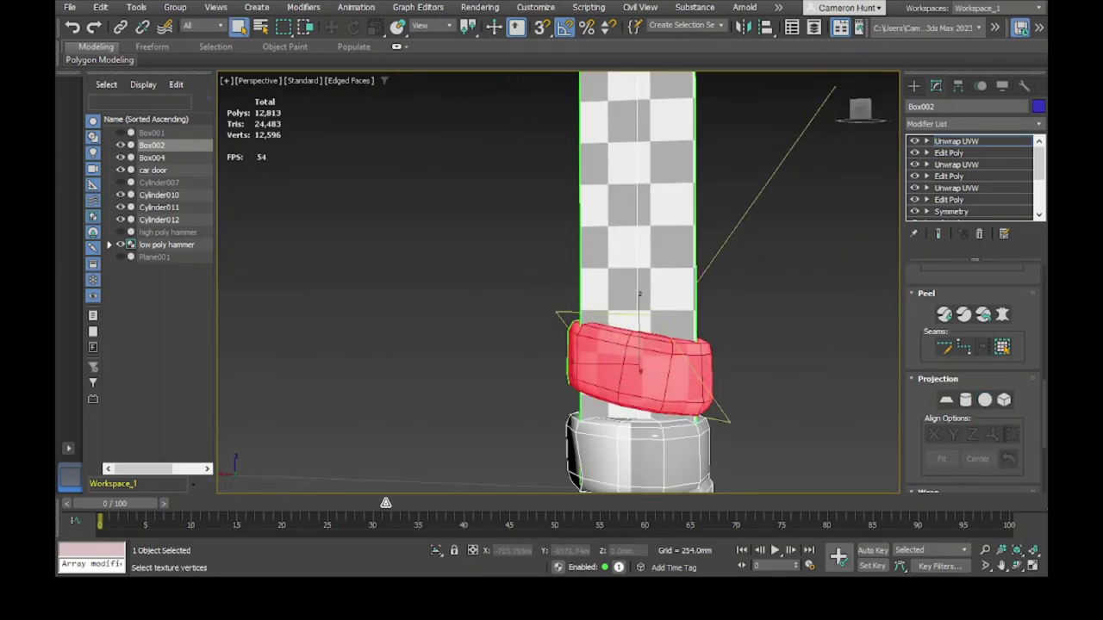
pyautogui.keyDown('alt'); pyautogui.moveTo(387, 299); pyautogui.dragTo(249, 480, button='middle'); pyautogui.keyUp('alt')
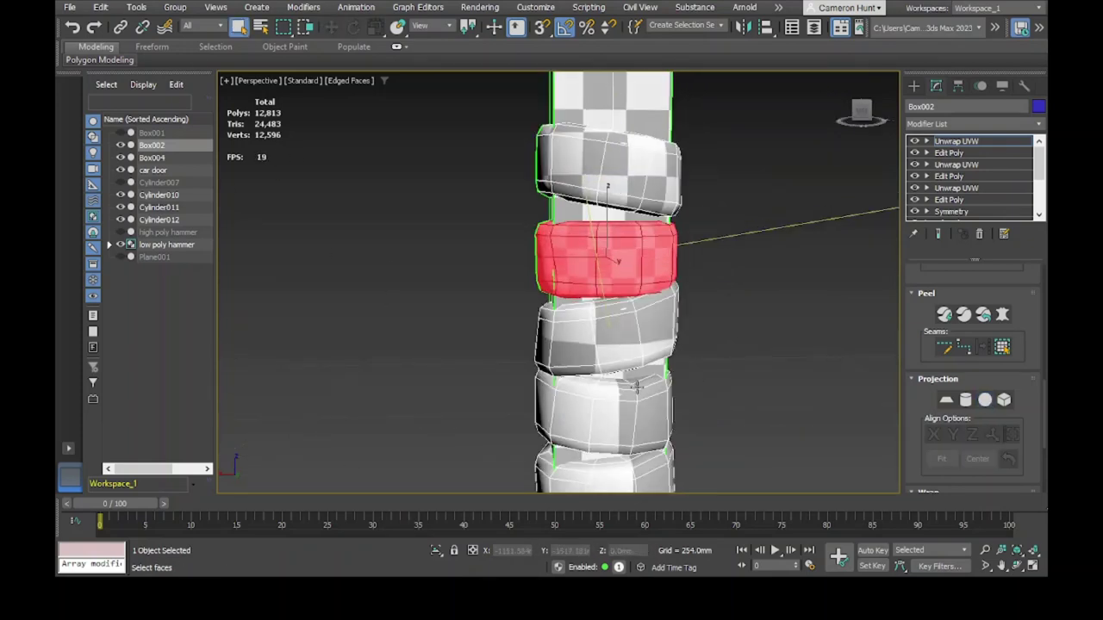
pyautogui.keyDown('alt'); pyautogui.moveTo(635, 386); pyautogui.dragTo(357, 393, button='middle'); pyautogui.keyUp('alt')
pyautogui.keyDown('alt'); pyautogui.moveTo(441, 452); pyautogui.dragTo(183, 120, button='middle'); pyautogui.keyUp('alt')
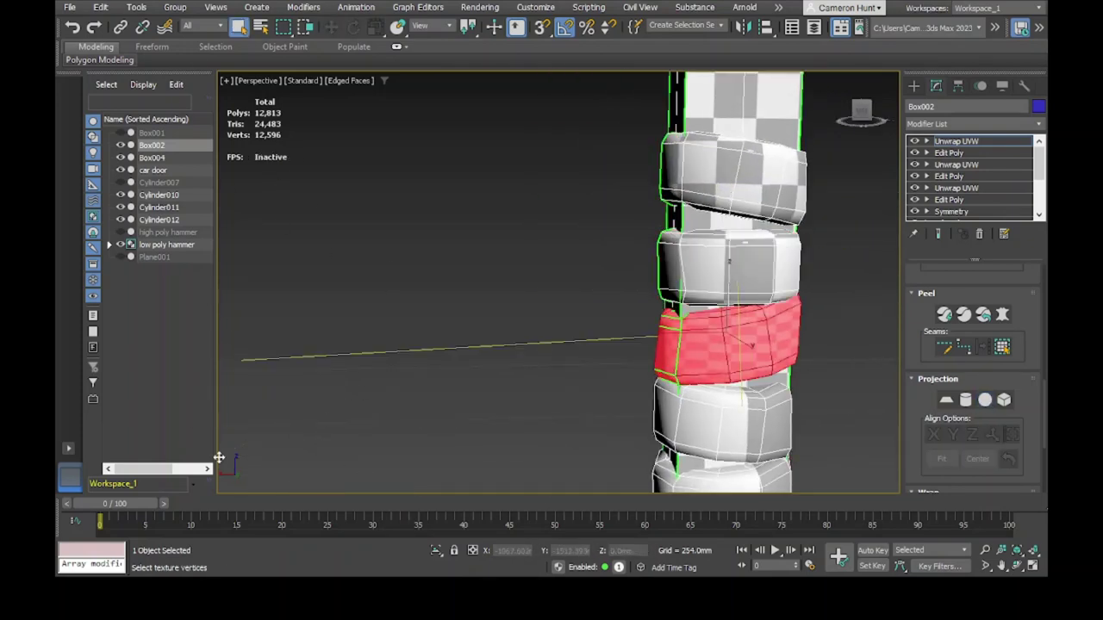
pyautogui.keyDown('alt'); pyautogui.moveTo(261, 482); pyautogui.dragTo(279, 332, button='middle'); pyautogui.keyUp('alt')
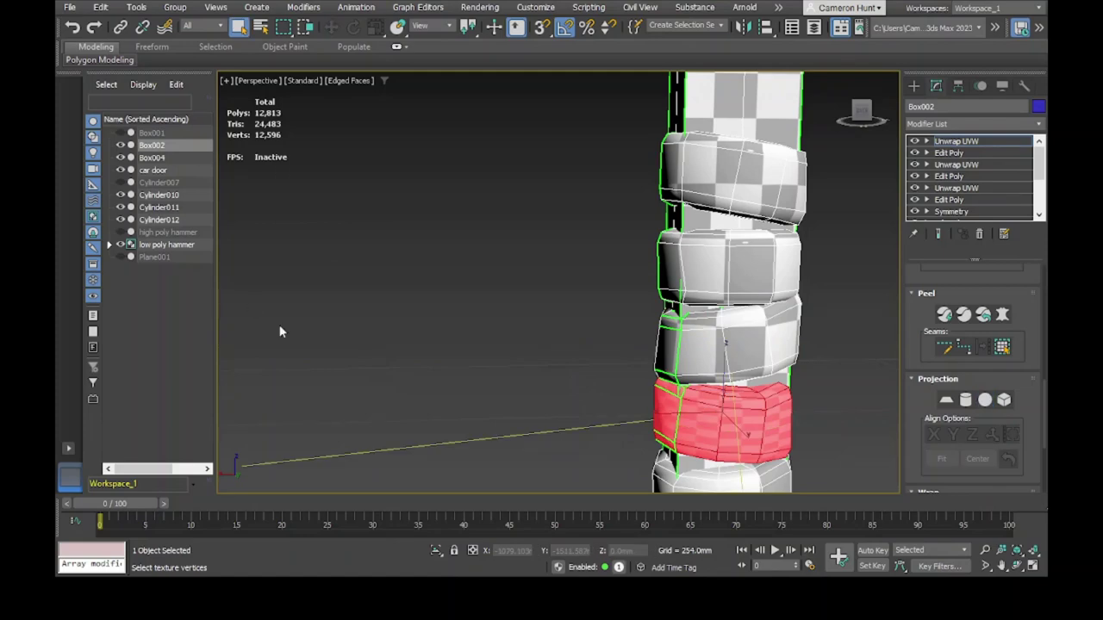
pyautogui.keyDown('alt'); pyautogui.moveTo(358, 277); pyautogui.dragTo(197, 427, button='middle'); pyautogui.keyUp('alt')
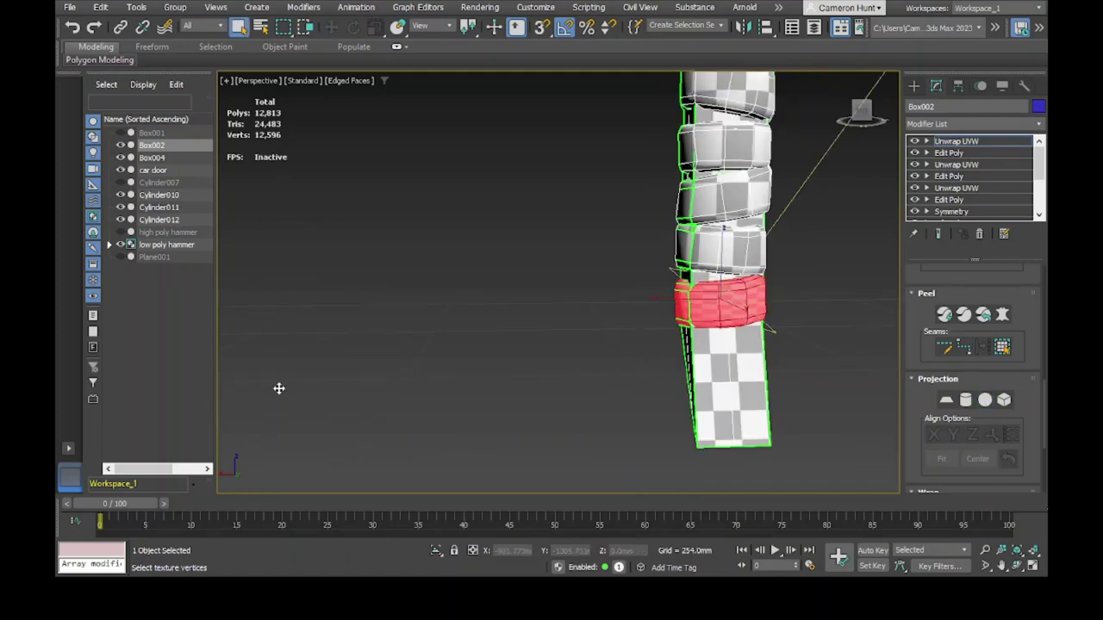
# Unwrap the short slotted ring of the cylinder mounted beneath the claw
pyautogui.keyDown('alt'); pyautogui.moveTo(240, 269); pyautogui.dragTo(798, 332, button='middle'); pyautogui.keyUp('alt')
pyautogui.scroll(10, 799, 324)
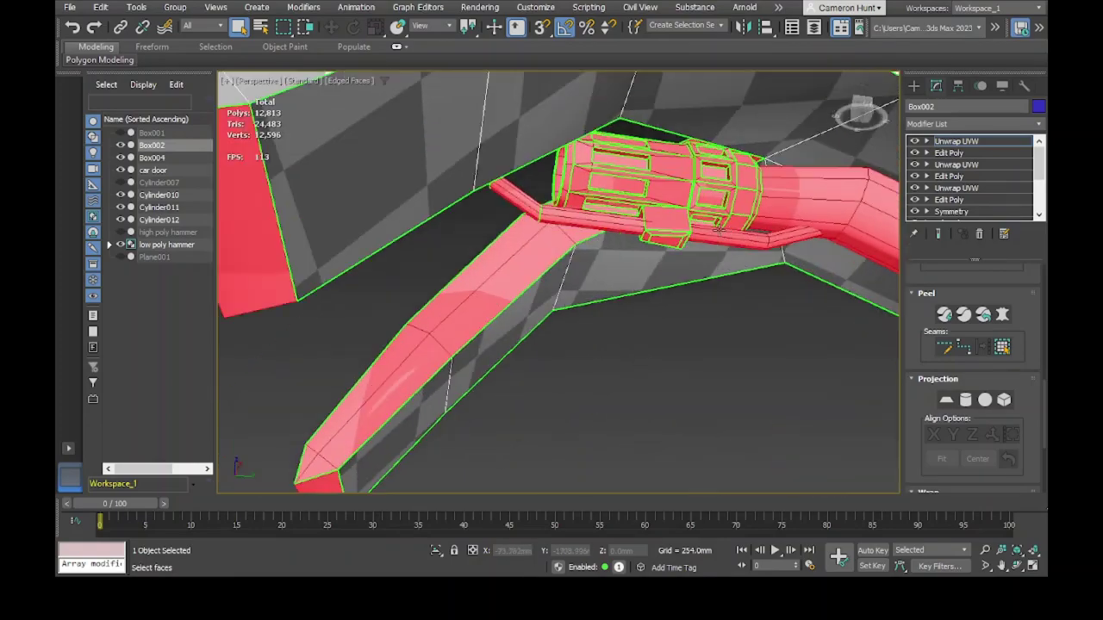
pyautogui.click(566, 167)
pyautogui.keyDown('ctrl'); pyautogui.click(721, 192); pyautogui.keyUp('ctrl')
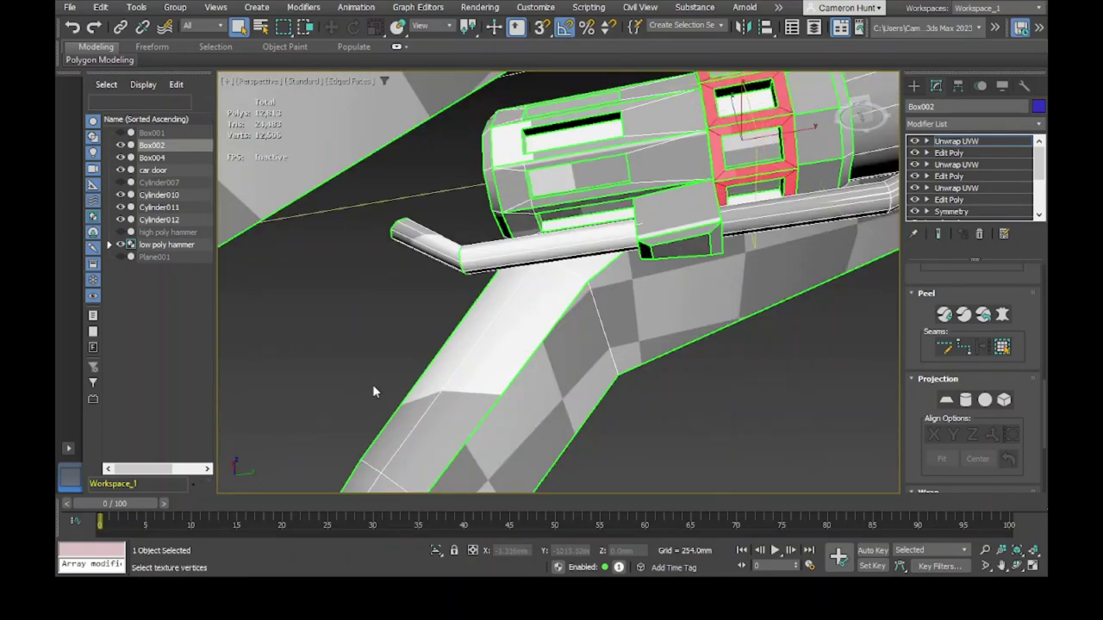
pyautogui.keyDown('alt'); pyautogui.moveTo(346, 363); pyautogui.dragTo(417, 415, button='middle'); pyautogui.keyUp('alt')
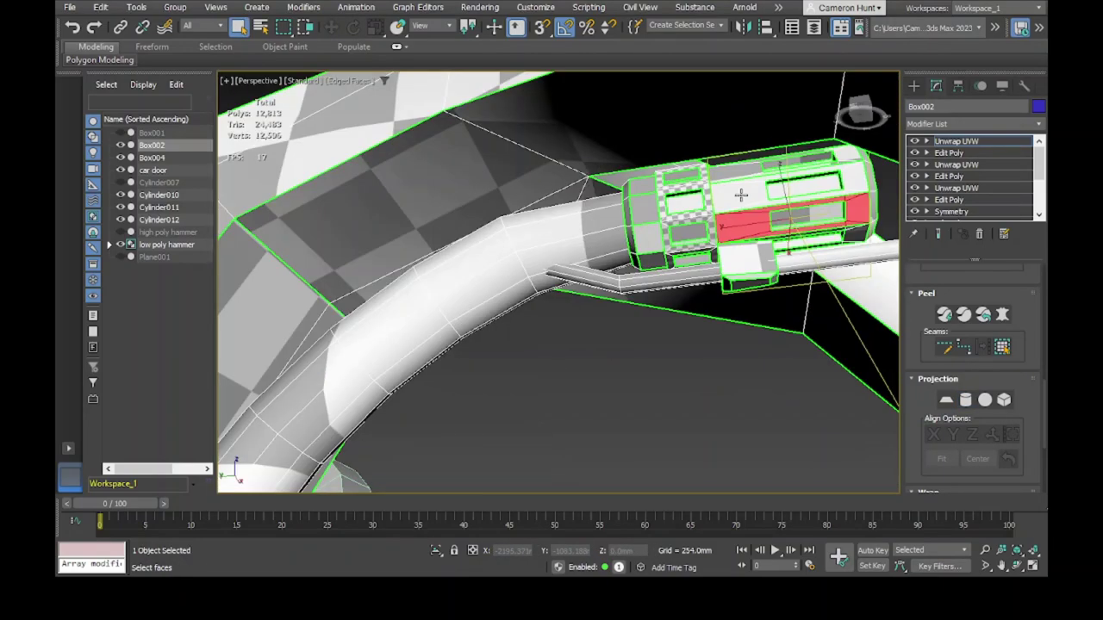
# Map the longer slotted section of the cylinder beneath the claw with a cylindrical projection
pyautogui.keyDown('alt'); pyautogui.moveTo(731, 184); pyautogui.dragTo(706, 258, button='middle'); pyautogui.keyUp('alt')
pyautogui.click(965, 400)
pyautogui.click(976, 438)
# Unwrap the bevelled edge ring at the hose end of the slotted cylinder and select the end ring inside it
pyautogui.press('q')
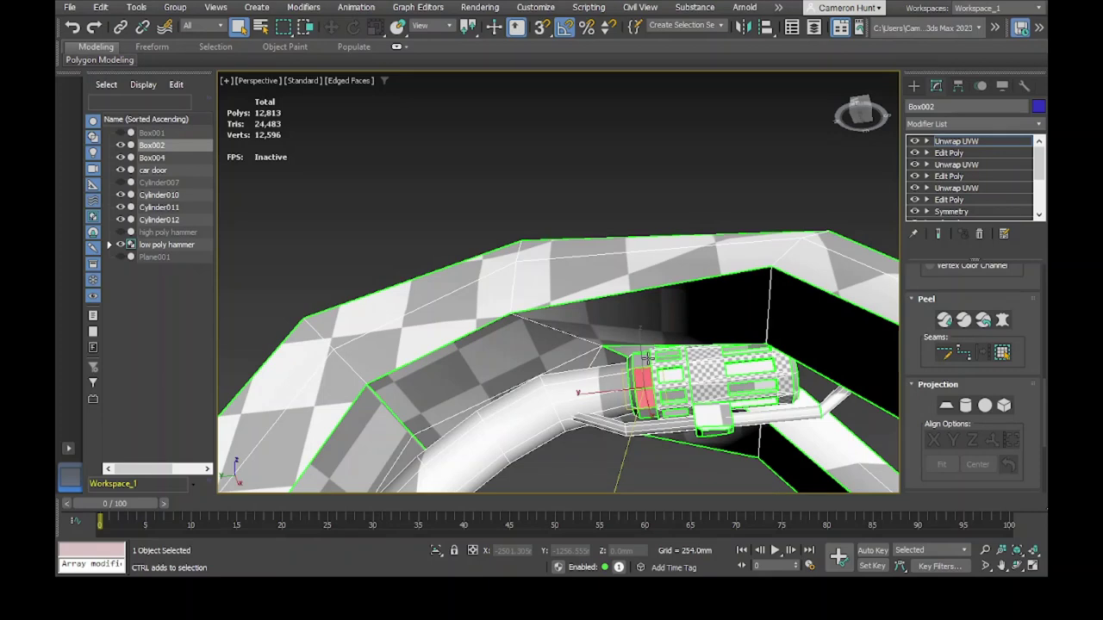
pyautogui.press('z')
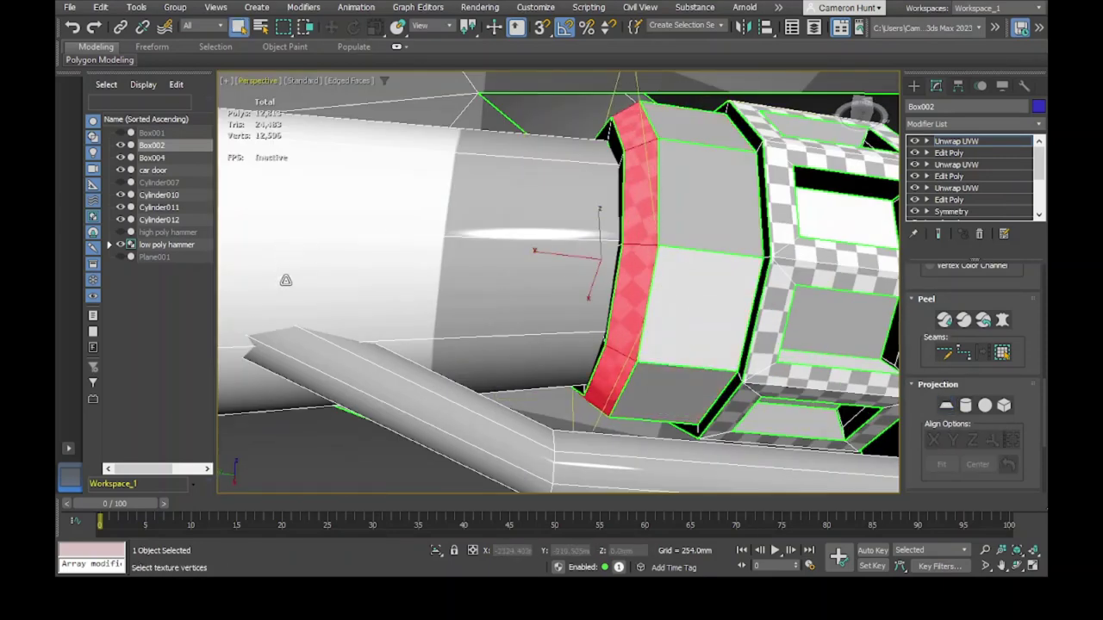
pyautogui.keyDown('alt'); pyautogui.moveTo(302, 261); pyautogui.dragTo(413, 276, button='middle'); pyautogui.keyUp('alt')
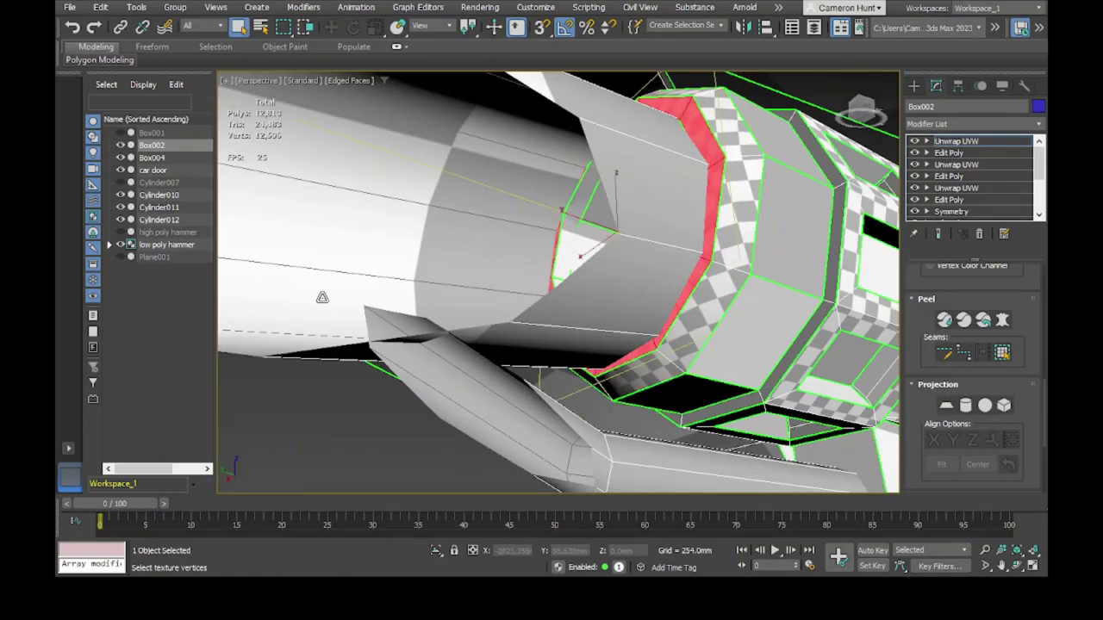
# Unwrap the thin bent rod beneath the slotted cylinder and select the cylinder's collar panels and slot recesses
pyautogui.keyDown('alt'); pyautogui.moveTo(362, 461); pyautogui.dragTo(320, 341, button='middle'); pyautogui.keyUp('alt')
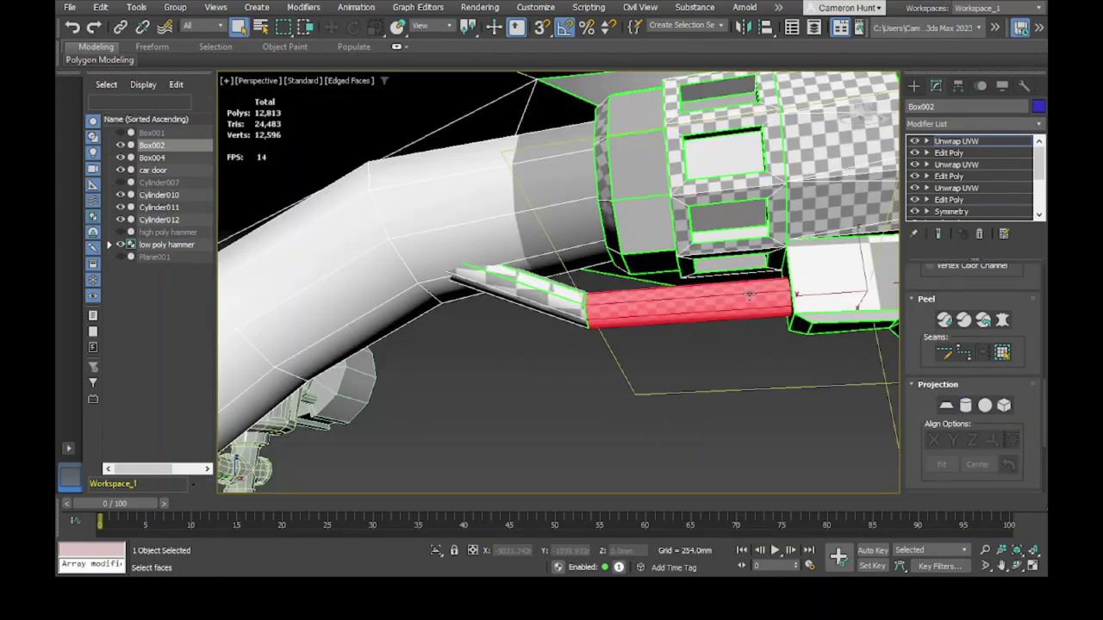
pyautogui.keyDown('alt'); pyautogui.moveTo(749, 295); pyautogui.dragTo(770, 316, button='middle'); pyautogui.keyUp('alt')
pyautogui.keyDown('alt'); pyautogui.moveTo(406, 431); pyautogui.dragTo(286, 349, button='middle'); pyautogui.keyUp('alt')
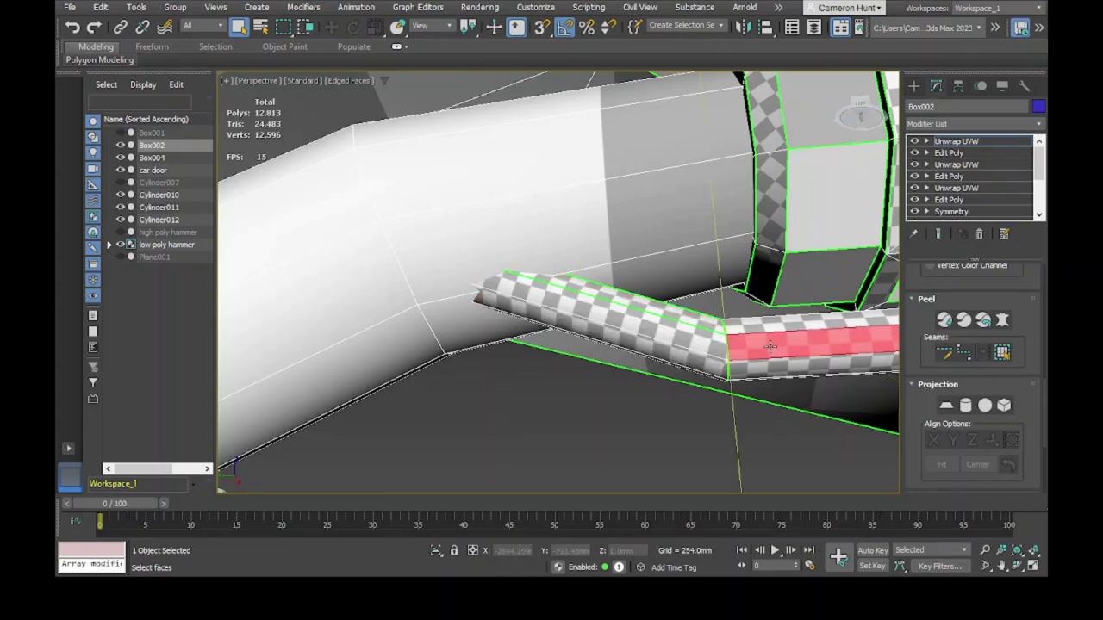
pyautogui.keyDown('alt'); pyautogui.moveTo(770, 346); pyautogui.dragTo(257, 412, button='middle'); pyautogui.keyUp('alt')
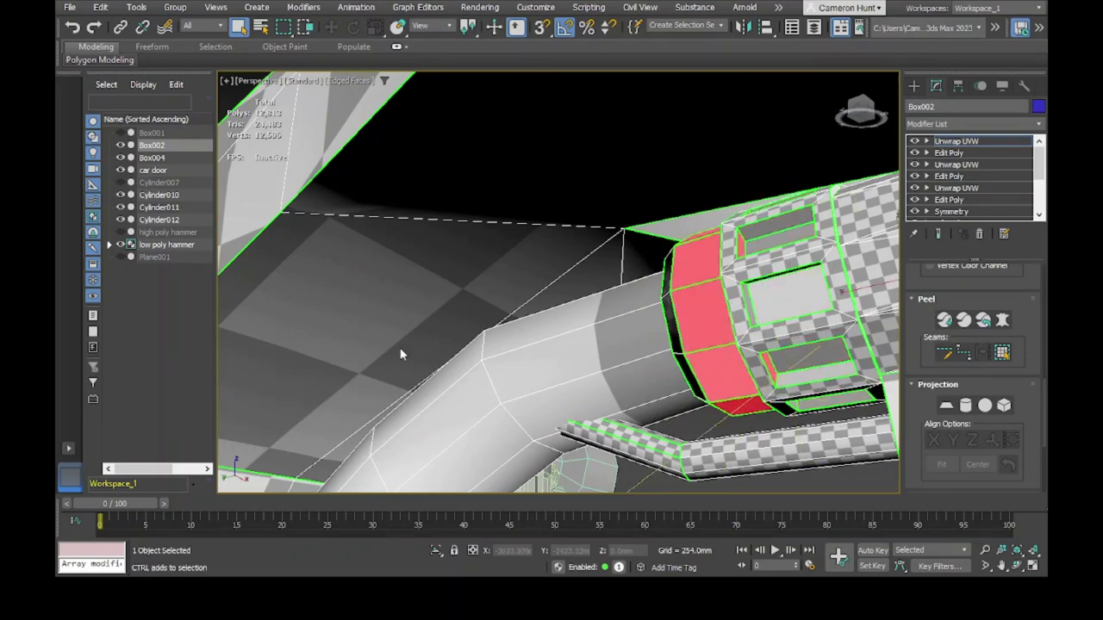
pyautogui.keyDown('alt'); pyautogui.moveTo(400, 351); pyautogui.dragTo(353, 402, button='middle'); pyautogui.keyUp('alt')
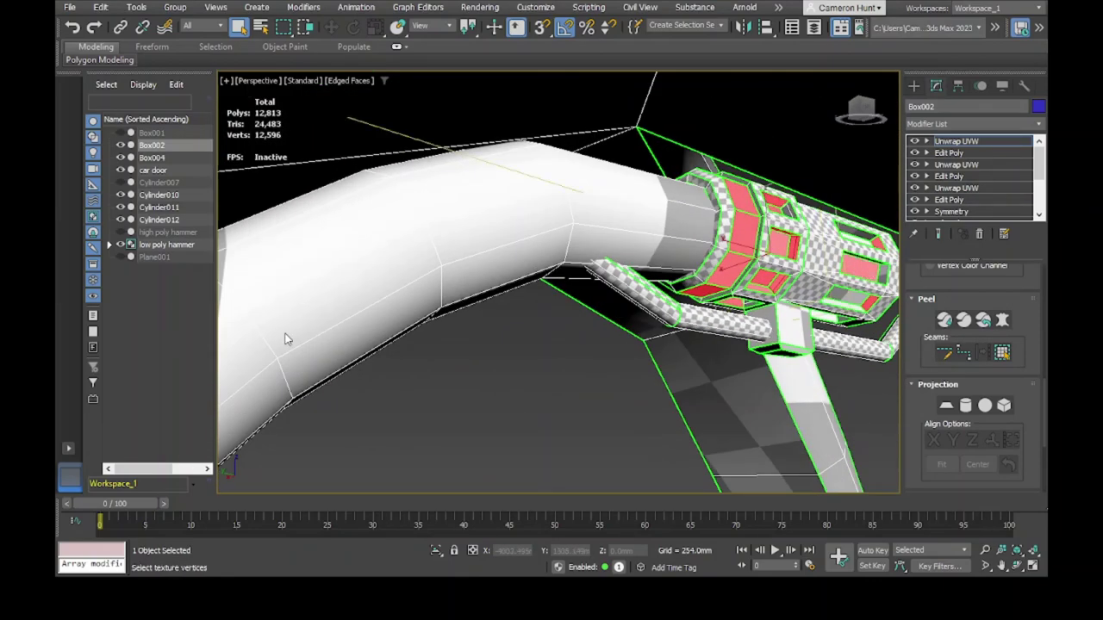
# Unwrap the inner faces of the claw's two prongs and select their blunt tip faces
pyautogui.keyDown('alt'); pyautogui.moveTo(238, 284); pyautogui.dragTo(820, 313, button='middle'); pyautogui.keyUp('alt')
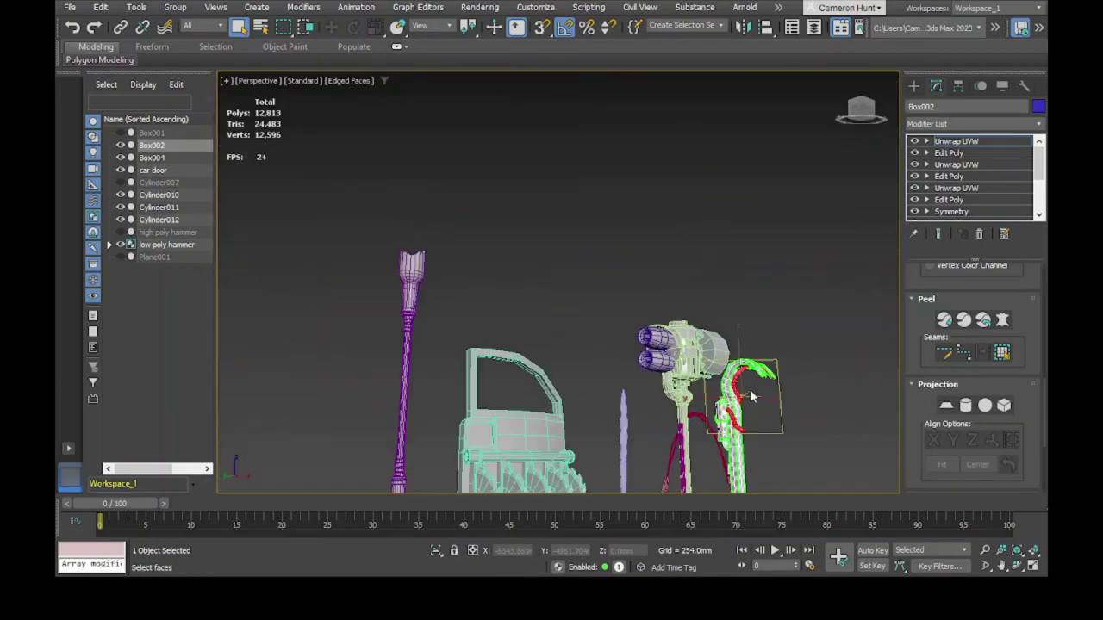
pyautogui.scroll(10, 691, 330)
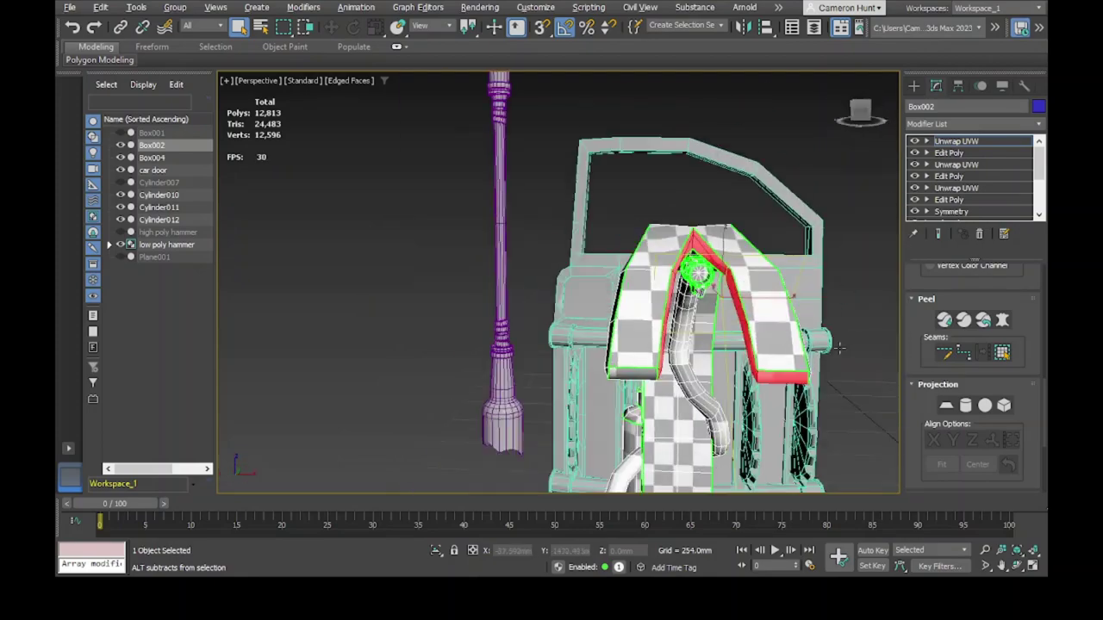
pyautogui.keyDown('alt'); pyautogui.moveTo(861, 392); pyautogui.dragTo(286, 286, button='middle'); pyautogui.keyUp('alt')
pyautogui.keyDown('alt'); pyautogui.moveTo(347, 341); pyautogui.dragTo(316, 363, button='middle'); pyautogui.keyUp('alt')
pyautogui.keyDown('alt'); pyautogui.moveTo(319, 428); pyautogui.dragTo(377, 336, button='middle'); pyautogui.keyUp('alt')
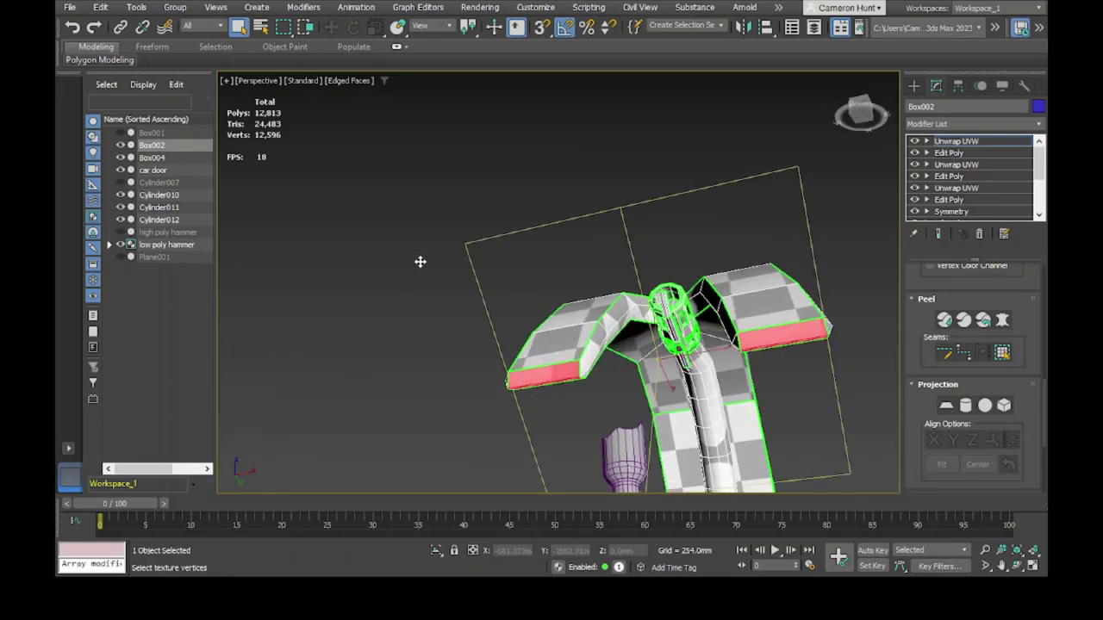
# Unwrap the inner wall of the slotted cylinder's open end and the flat rim around the opening
pyautogui.keyDown('alt'); pyautogui.moveTo(419, 261); pyautogui.dragTo(379, 284, button='middle'); pyautogui.keyUp('alt')
pyautogui.scroll(8, 362, 297)
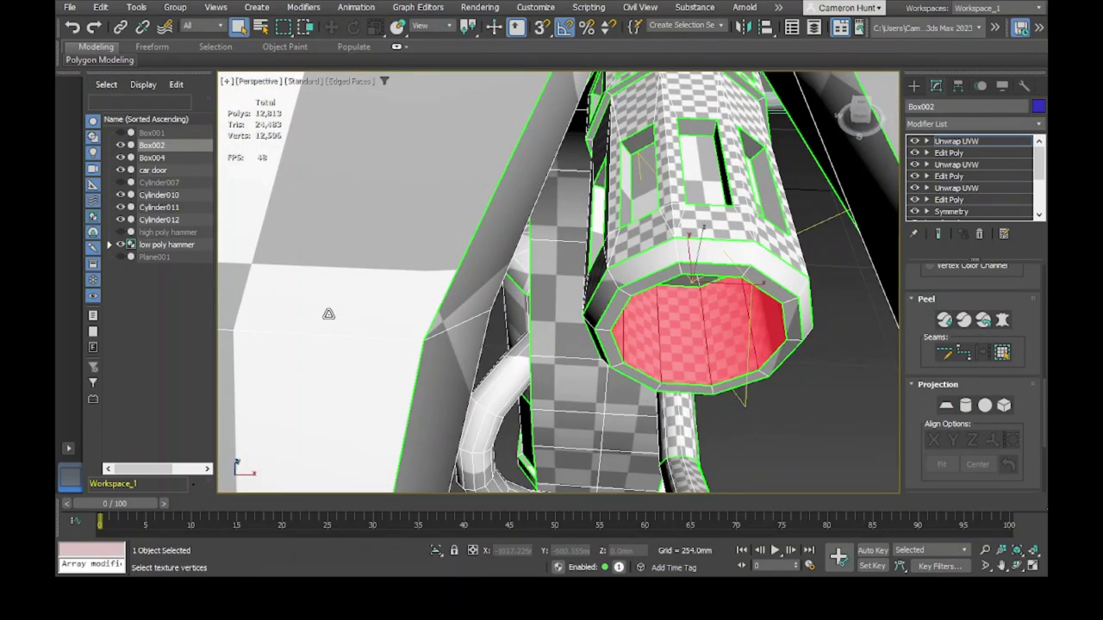
pyautogui.doubleClick(608, 324)
pyautogui.keyDown('alt'); pyautogui.moveTo(607, 325); pyautogui.dragTo(320, 332, button='middle'); pyautogui.keyUp('alt')
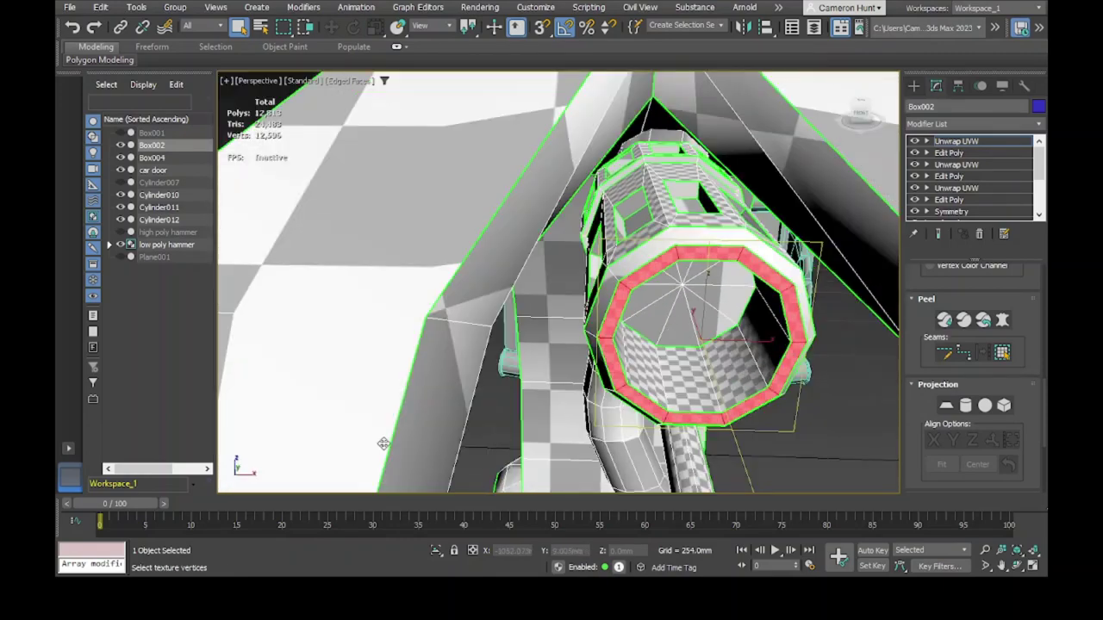
# Planar-map the flat rim and outer bevel at the slotted cylinder's open end, and select its collar panels and slot recesses
pyautogui.click(947, 406)
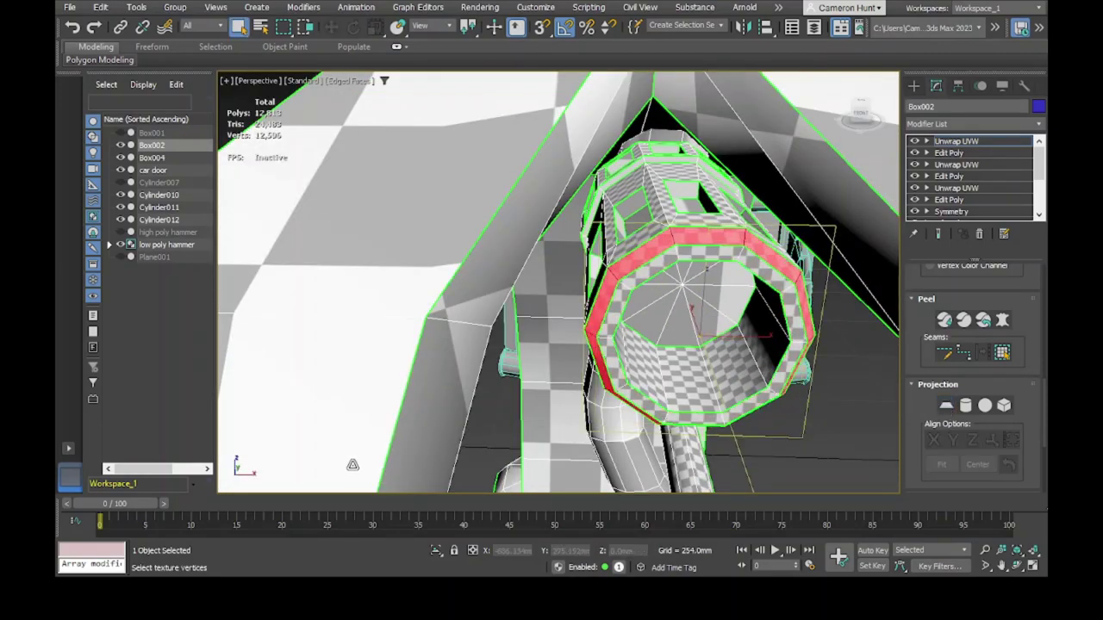
pyautogui.click(229, 312)
pyautogui.keyDown('alt'); pyautogui.moveTo(328, 348); pyautogui.dragTo(647, 244, button='middle'); pyautogui.keyUp('alt')
pyautogui.click(647, 244)
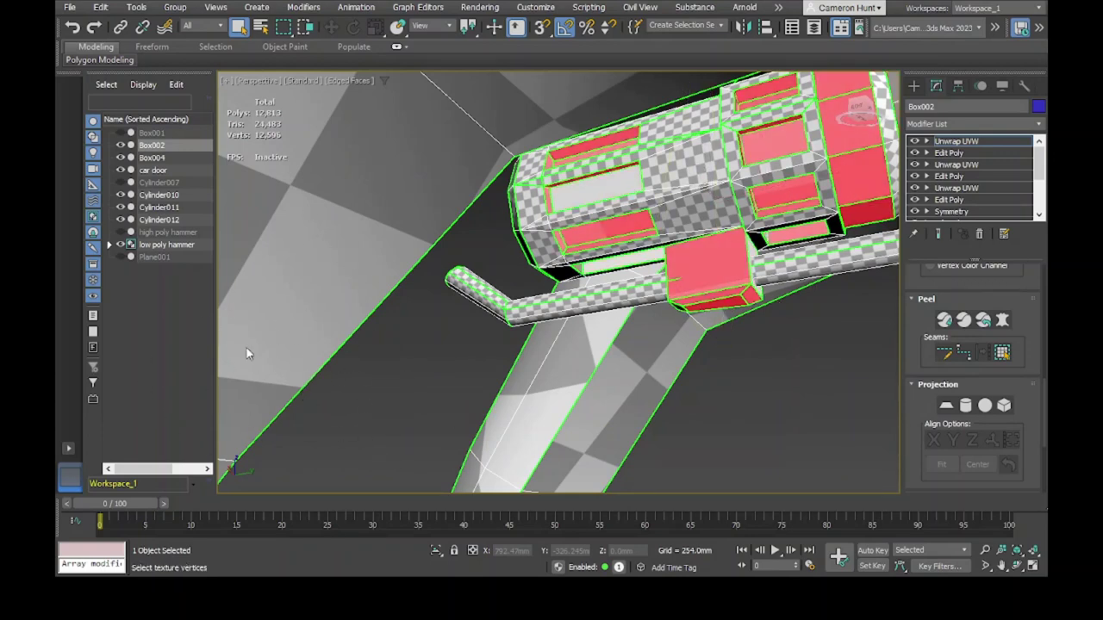
pyautogui.keyDown('alt'); pyautogui.moveTo(210, 370); pyautogui.dragTo(364, 405, button='middle'); pyautogui.keyUp('alt')
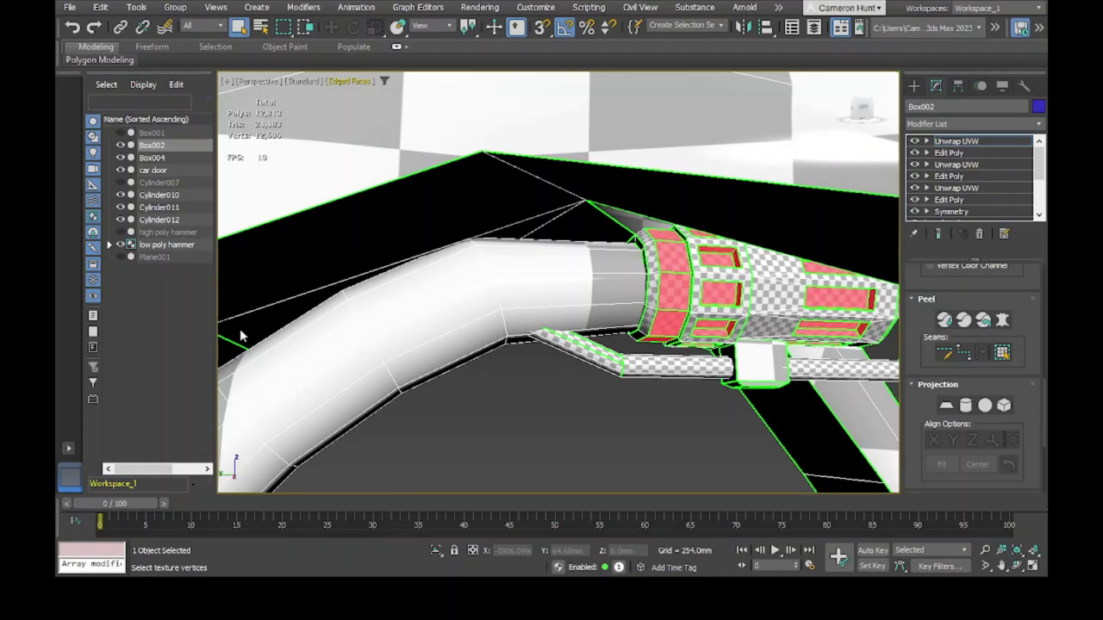
# Unwrap the round disc that closes off the inside of the slotted cylinder
pyautogui.keyDown('alt'); pyautogui.moveTo(241, 336); pyautogui.dragTo(299, 417, button='middle'); pyautogui.keyUp('alt')
pyautogui.press('1')
pyautogui.keyDown('alt'); pyautogui.moveTo(354, 465); pyautogui.dragTo(213, 417, button='middle'); pyautogui.keyUp('alt')
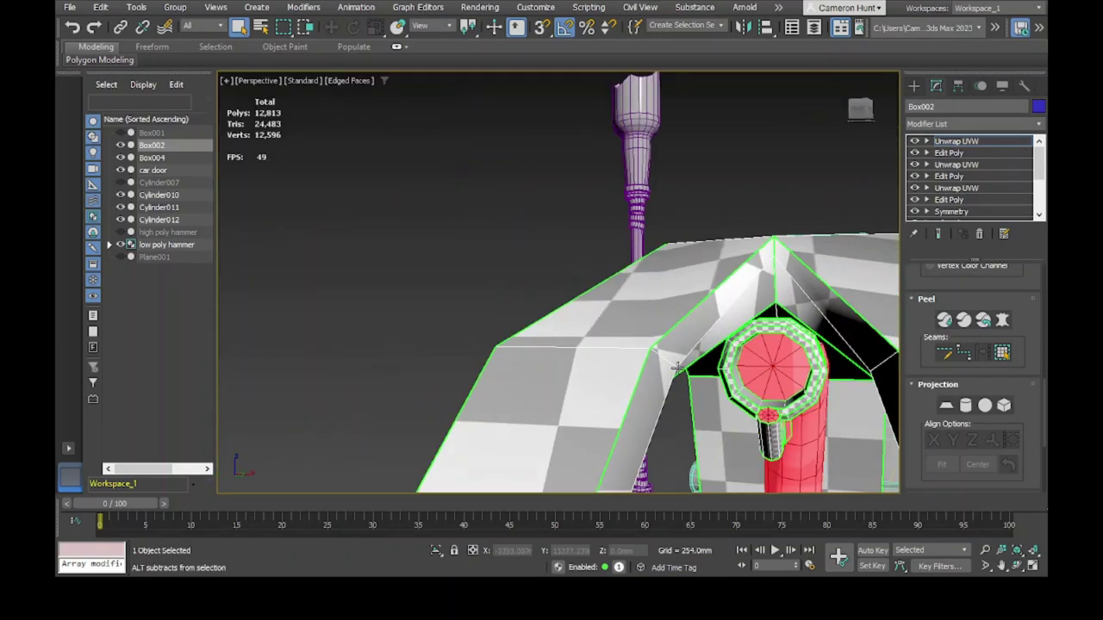
pyautogui.scroll(5, 425, 319)
pyautogui.keyDown('alt'); pyautogui.moveTo(387, 394); pyautogui.dragTo(418, 474, button='middle'); pyautogui.keyUp('alt')
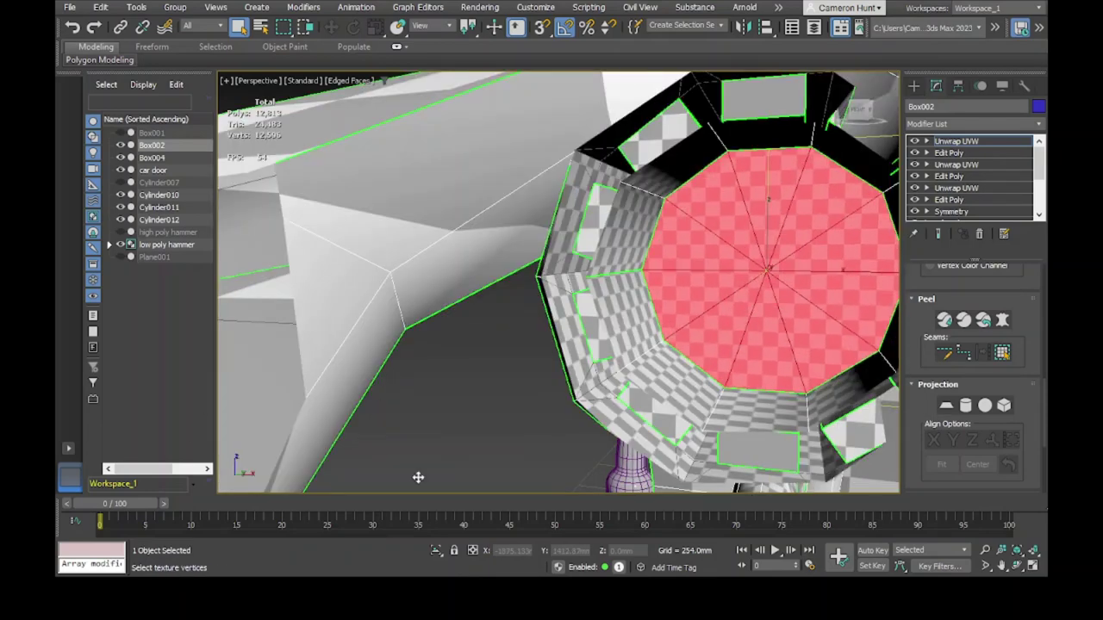
# Unwrap the thin edge strip around the slotted cylinder's collar and select the remaining unmapped faces beneath it
pyautogui.scroll(-5, 419, 475)
pyautogui.keyDown('alt'); pyautogui.moveTo(237, 360); pyautogui.dragTo(398, 432, button='middle'); pyautogui.keyUp('alt')
pyautogui.scroll(-5, 430, 344)
pyautogui.scroll(5, 681, 371)
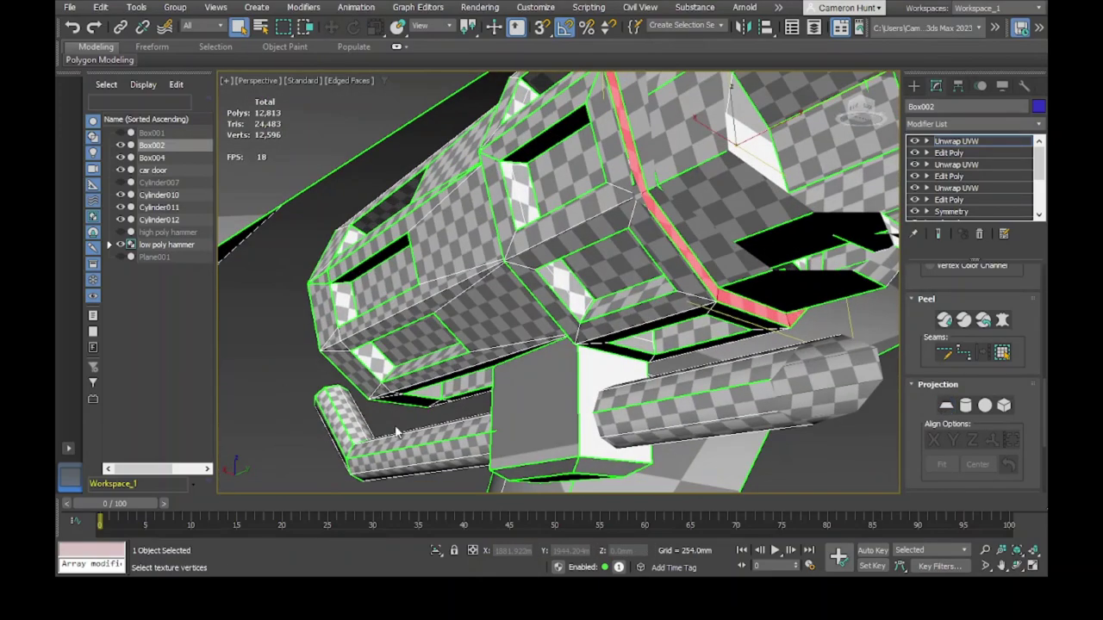
pyautogui.keyDown('alt'); pyautogui.moveTo(756, 333); pyautogui.dragTo(801, 292, button='middle'); pyautogui.keyUp('alt')
pyautogui.scroll(5, 319, 382)
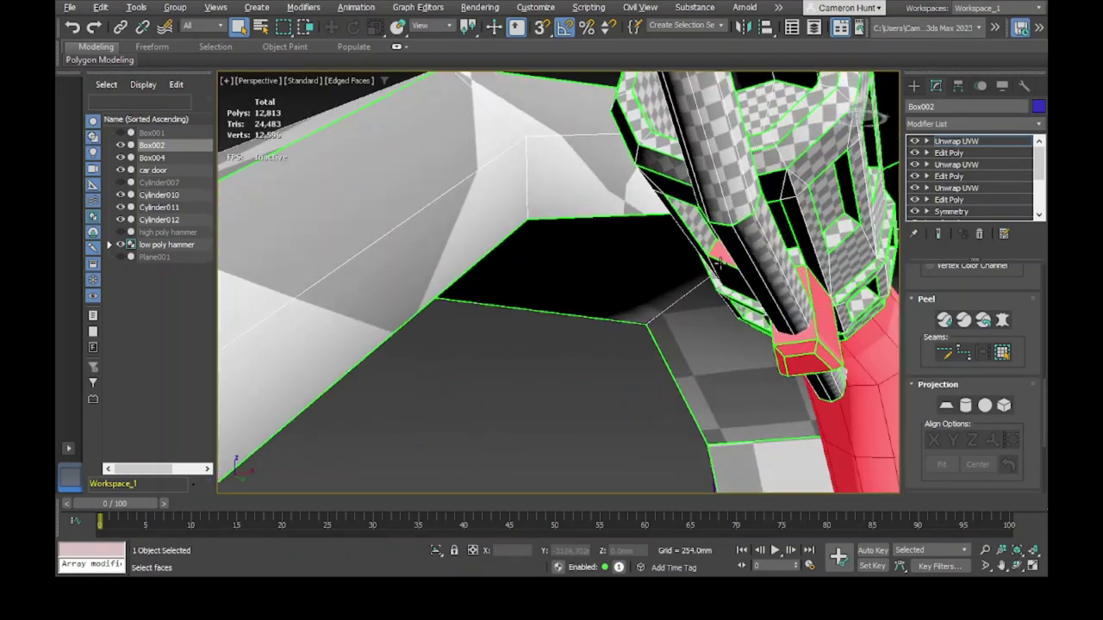
# Unwrap the end walls of the cylinder's slot recesses and the block mounted on the rod beneath them
pyautogui.scroll(-3, 340, 394)
pyautogui.keyDown('alt'); pyautogui.moveTo(340, 393); pyautogui.dragTo(392, 211, button='middle'); pyautogui.keyUp('alt')
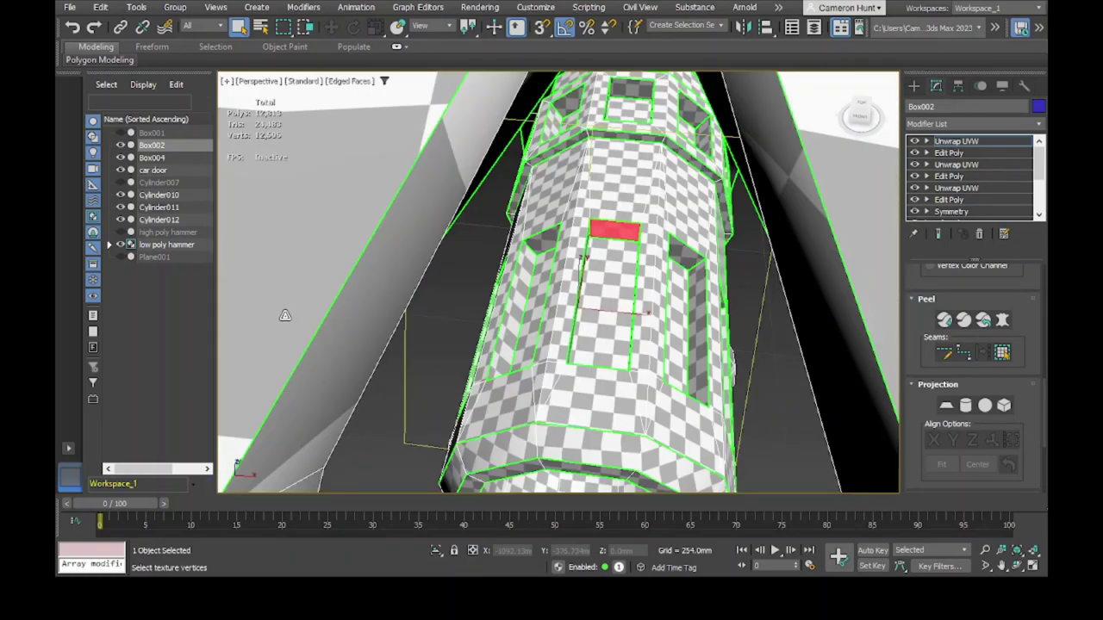
pyautogui.keyDown('alt'); pyautogui.moveTo(220, 365); pyautogui.dragTo(362, 292, button='middle'); pyautogui.keyUp('alt')
pyautogui.hotkey('ctrl', 'a')
pyautogui.keyDown('alt'); pyautogui.moveTo(236, 409); pyautogui.dragTo(302, 353, button='middle'); pyautogui.keyUp('alt')
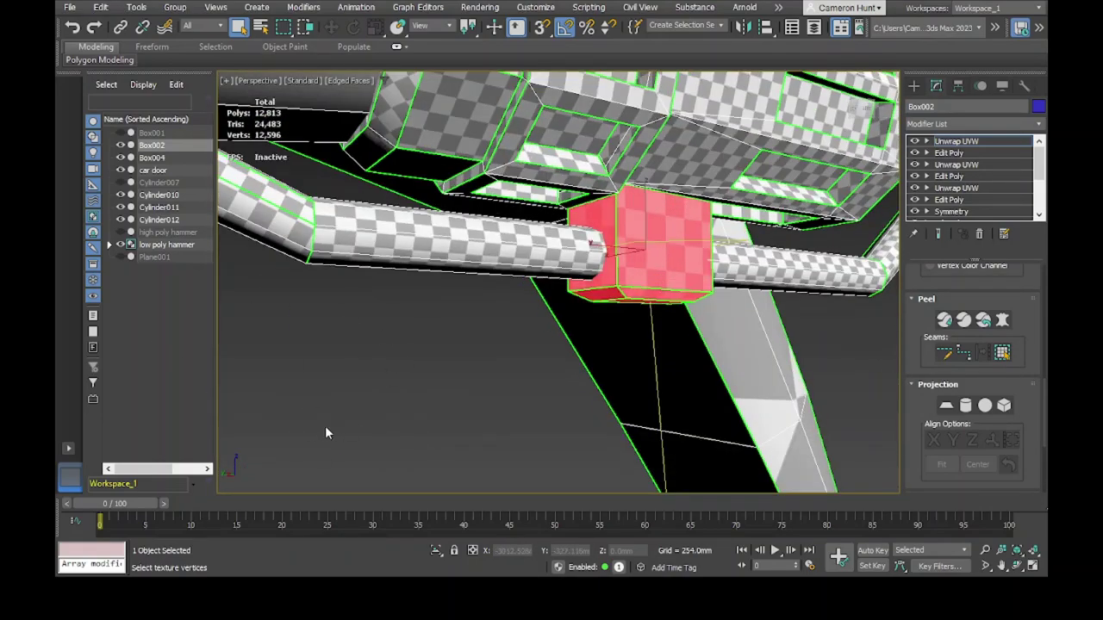
# Unwrap the lower hose where it crosses the bar and the section leading to the canister
pyautogui.keyDown('alt'); pyautogui.moveTo(365, 483); pyautogui.dragTo(389, 333, button='middle'); pyautogui.keyUp('alt')
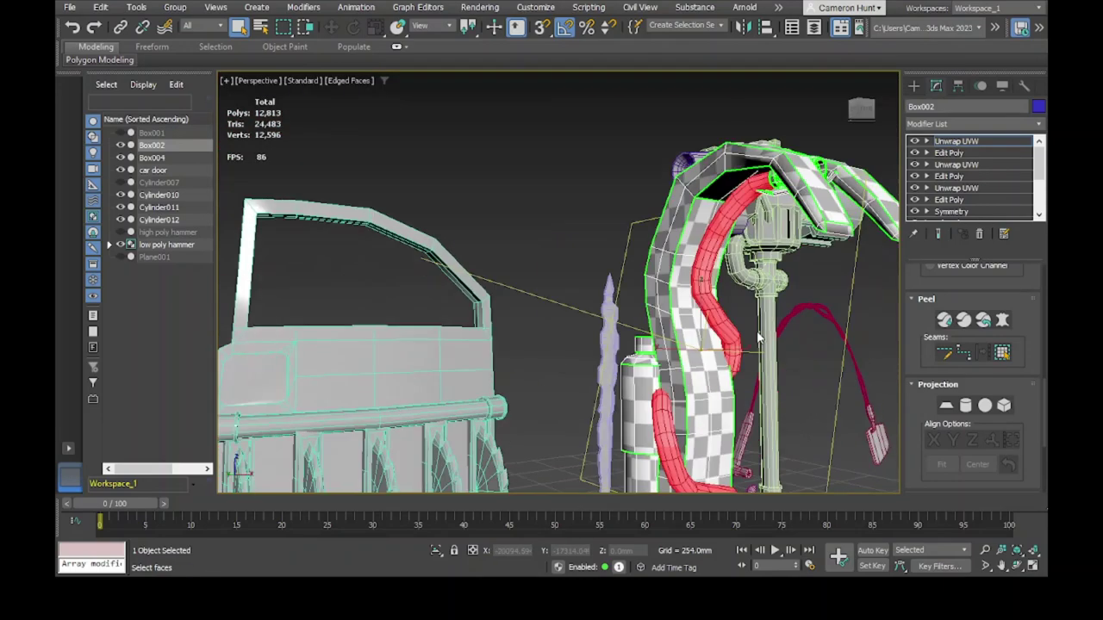
pyautogui.scroll(3, 389, 333)
pyautogui.scroll(3, 729, 343)
pyautogui.keyDown('alt'); pyautogui.moveTo(728, 342); pyautogui.dragTo(328, 389, button='middle'); pyautogui.keyUp('alt')
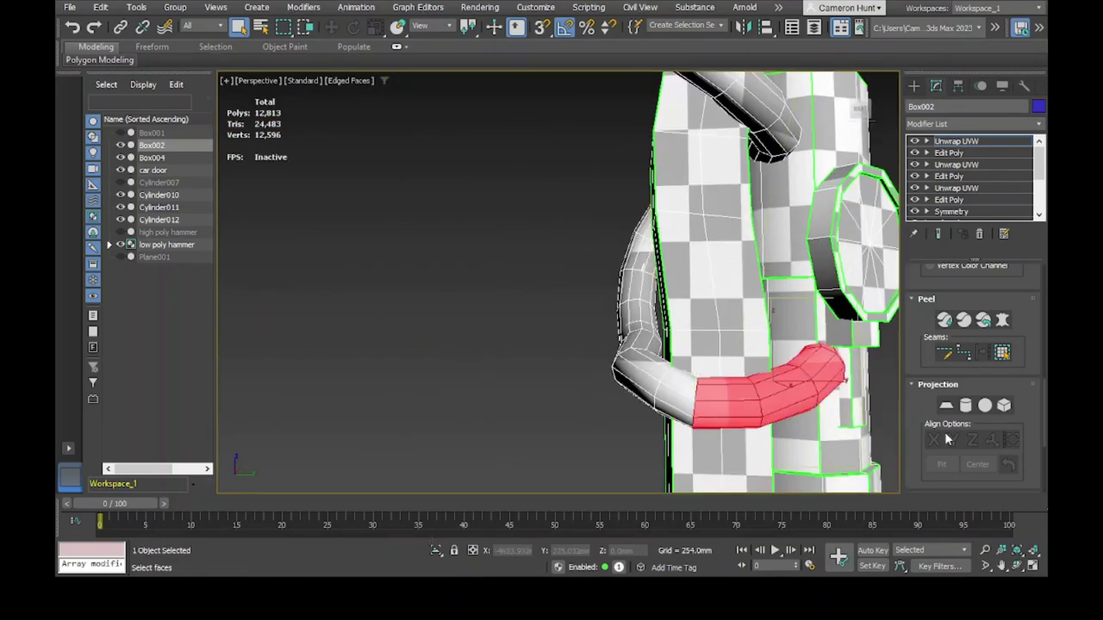
pyautogui.scroll(-5, 323, 394)
pyautogui.press('z')
pyautogui.keyDown('alt'); pyautogui.moveTo(224, 318); pyautogui.dragTo(302, 350, button='middle'); pyautogui.keyUp('alt')
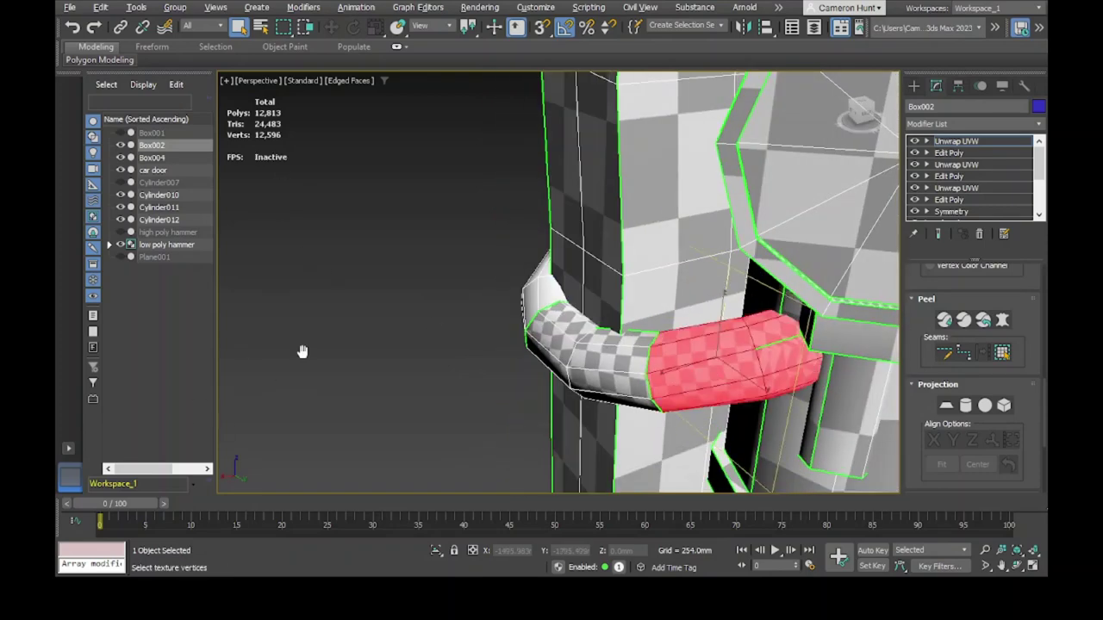
# Unwrap the short hose end at the canister and select it together with the adjoining section
pyautogui.hotkey('shift', 'z')
pyautogui.hotkey('shift', 'z')
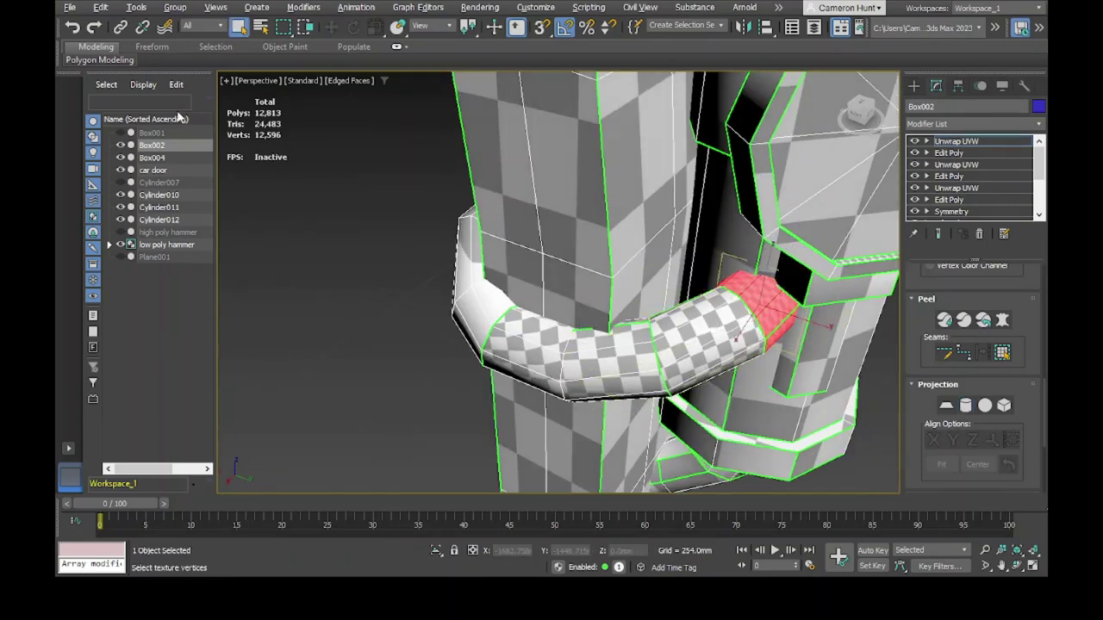
pyautogui.keyDown('alt'); pyautogui.moveTo(361, 366); pyautogui.dragTo(384, 367, button='middle'); pyautogui.keyUp('alt')
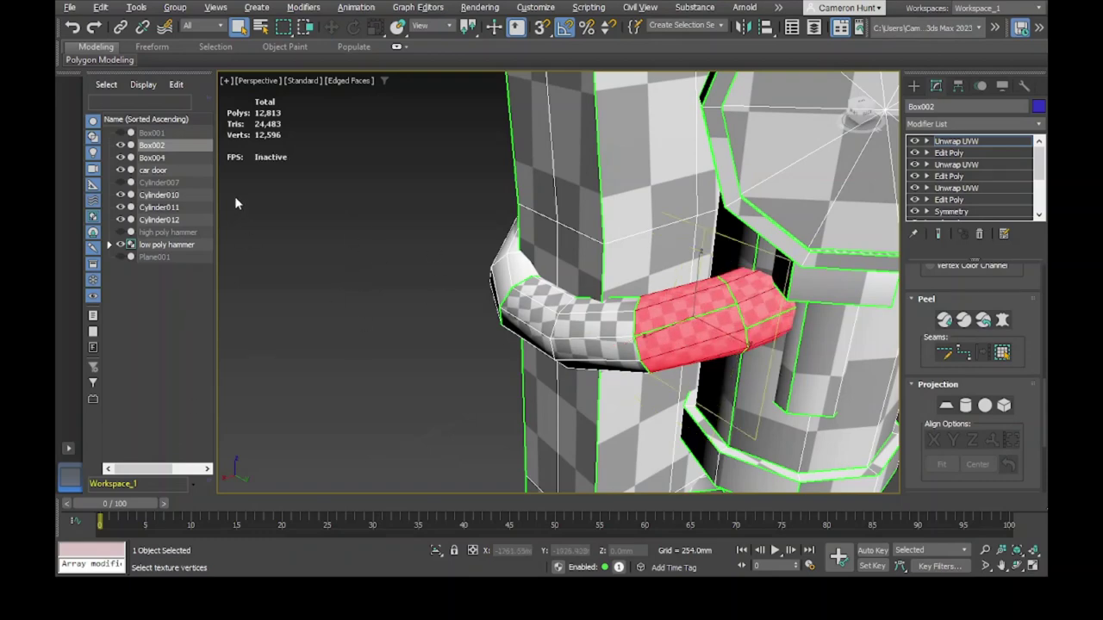
# Scale the UVs of the slotted cylinder, rod and block to match the bar's checker size, and clear the selection
pyautogui.hotkey('shift', 'z')
pyautogui.hotkey('shift', 'z')
pyautogui.hotkey('shift', 'z')
pyautogui.hotkey('shift', 'z')
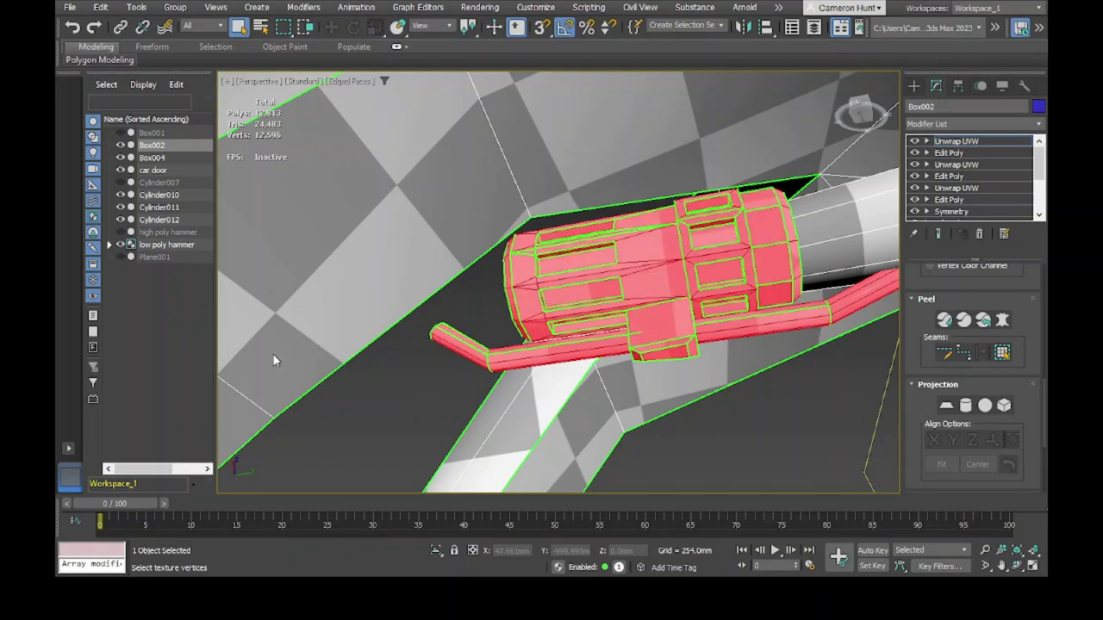
pyautogui.click(243, 346)
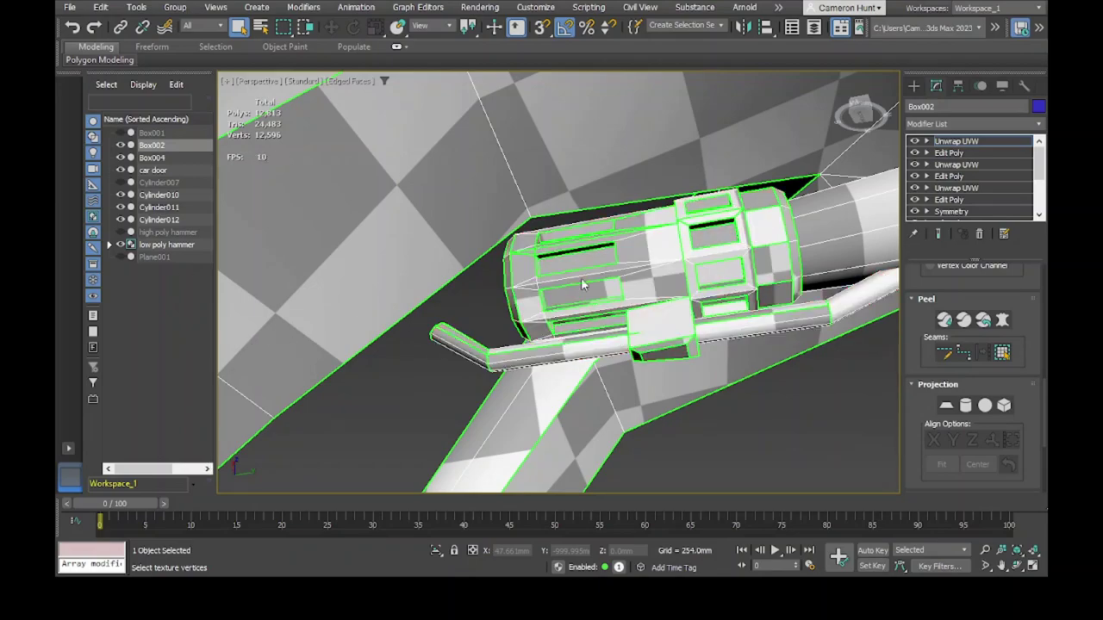
# Select the hose section wrapping across the bar below the gauge and apply a cylindrical projection to it
pyautogui.hotkey('shift', 'z')
pyautogui.hotkey('shift', 'z')
pyautogui.hotkey('shift', 'z')
pyautogui.hotkey('shift', 'z')
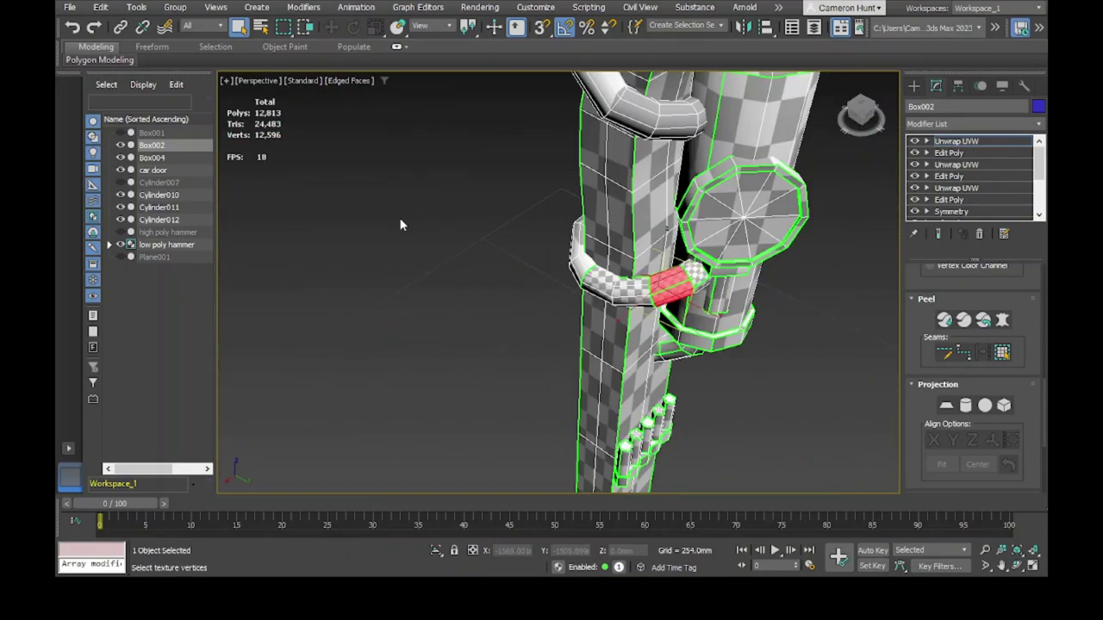
pyautogui.hotkey('shift', 'z')
pyautogui.hotkey('shift', 'z')
pyautogui.hotkey('shift', 'z')
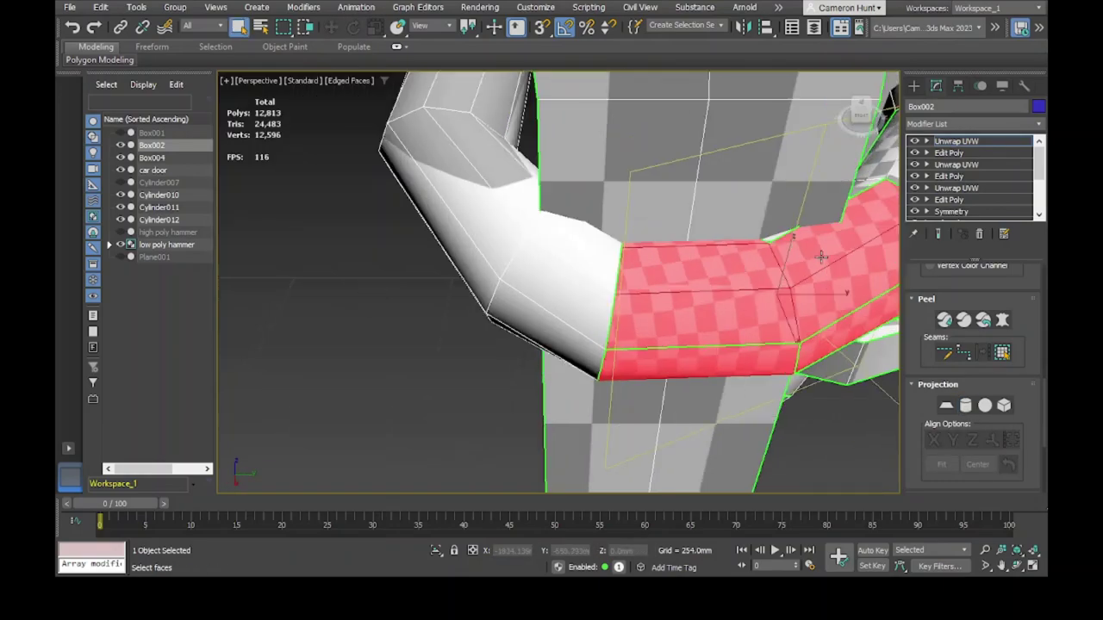
pyautogui.hotkey('shift', 'z')
pyautogui.hotkey('shift', 'z')
pyautogui.hotkey('shift', 'z')
pyautogui.click(965, 405)
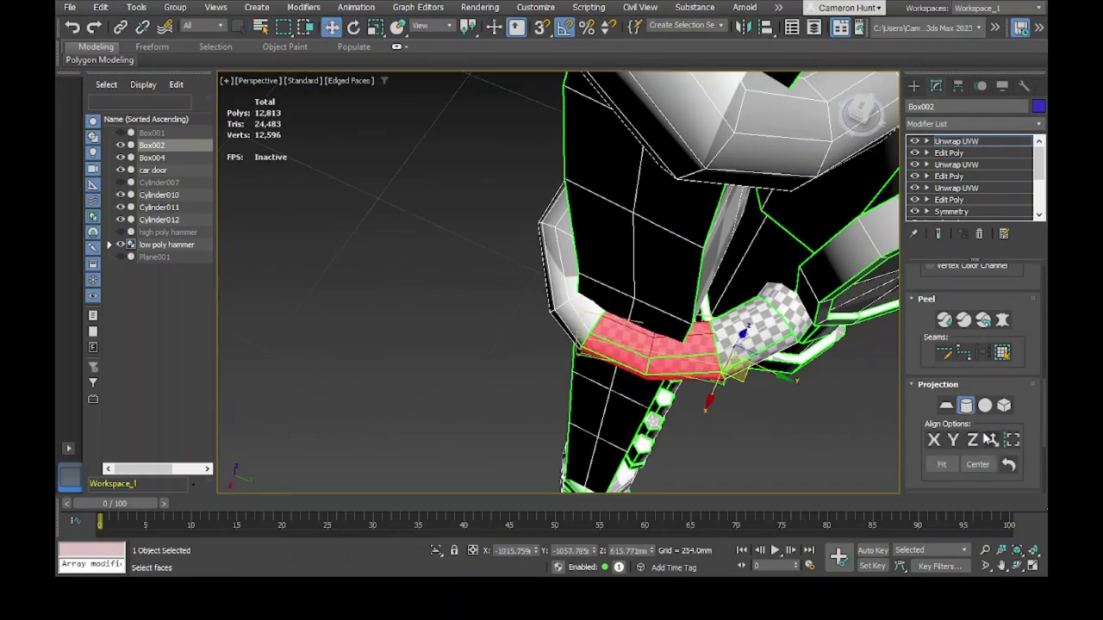
# Rotate the cylindrical projection to follow the direction of the hose section between the bar and the canister
pyautogui.hotkey('shift', 'z')
pyautogui.hotkey('shift', 'z')
pyautogui.hotkey('shift', 'z')
pyautogui.hotkey('shift', 'z')
pyautogui.press('e')
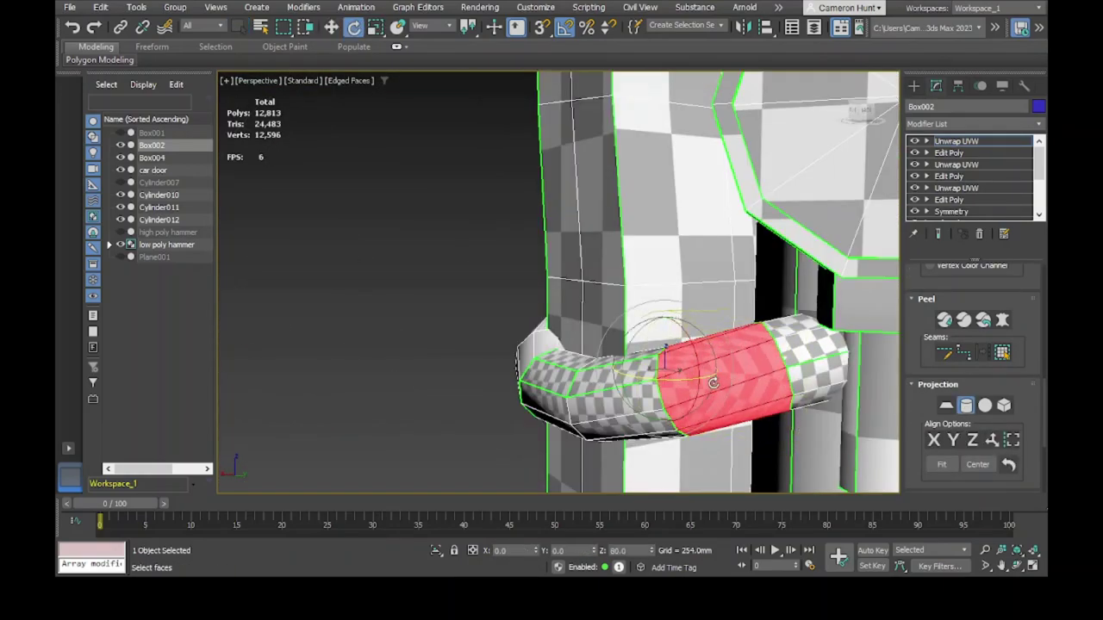
pyautogui.hotkey('shift', 'z')
pyautogui.hotkey('shift', 'z')
pyautogui.hotkey('shift', 'z')
pyautogui.hotkey('shift', 'z')
pyautogui.hotkey('shift', 'z')
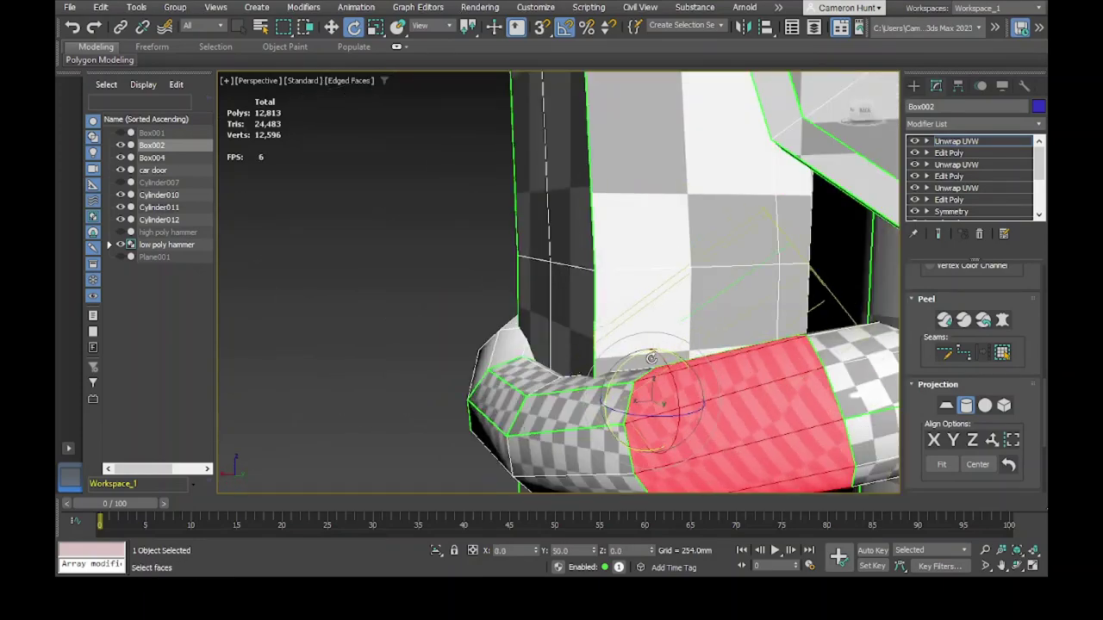
# Finish the cylindrical mapping of the hose section between the bar and the canister with an even checker pattern
pyautogui.hotkey('shift', 'z')
pyautogui.press('w')
pyautogui.hotkey('shift', 'z')
pyautogui.hotkey('shift', 'z')
pyautogui.hotkey('shift', 'z')
pyautogui.hotkey('shift', 'z')
pyautogui.hotkey('shift', 'z')
pyautogui.hotkey('shift', 'z')
pyautogui.hotkey('shift', 'z')
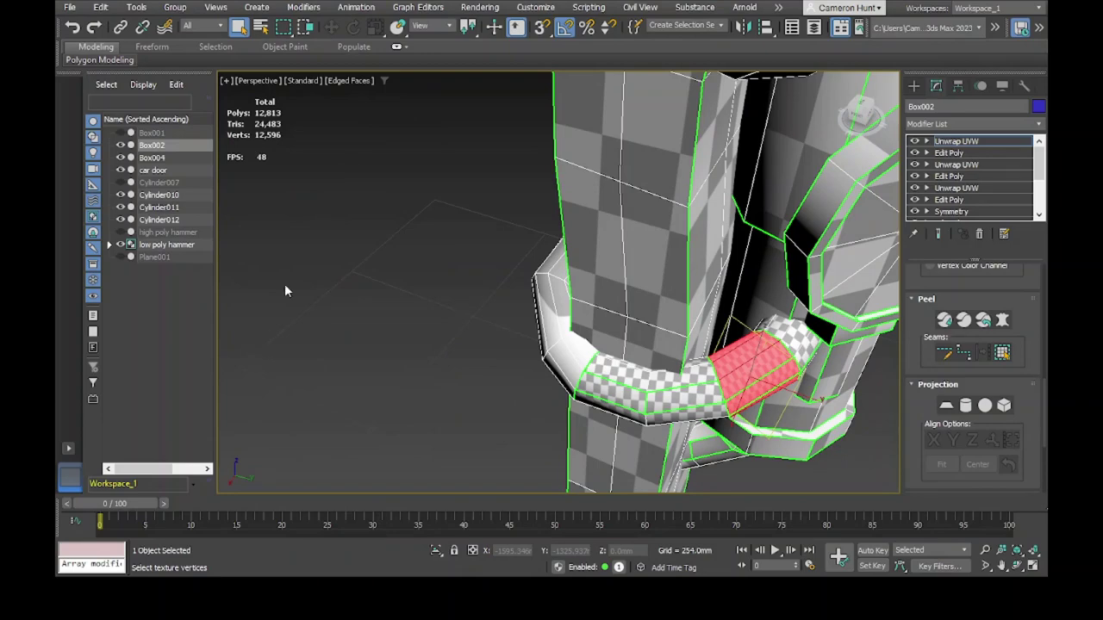
pyautogui.hotkey('shift', 'z')
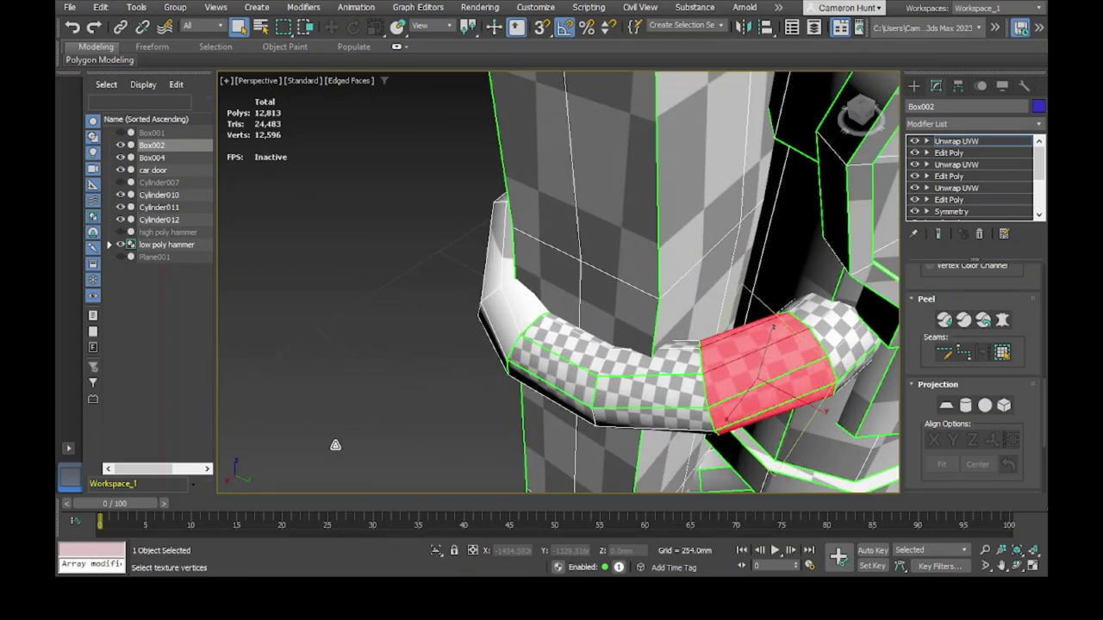
# Finish the cylindrical mapping of the hose section across the bar and select faces on the unmapped hose beyond it
pyautogui.hotkey('shift', 'z')
pyautogui.hotkey('shift', 'z')
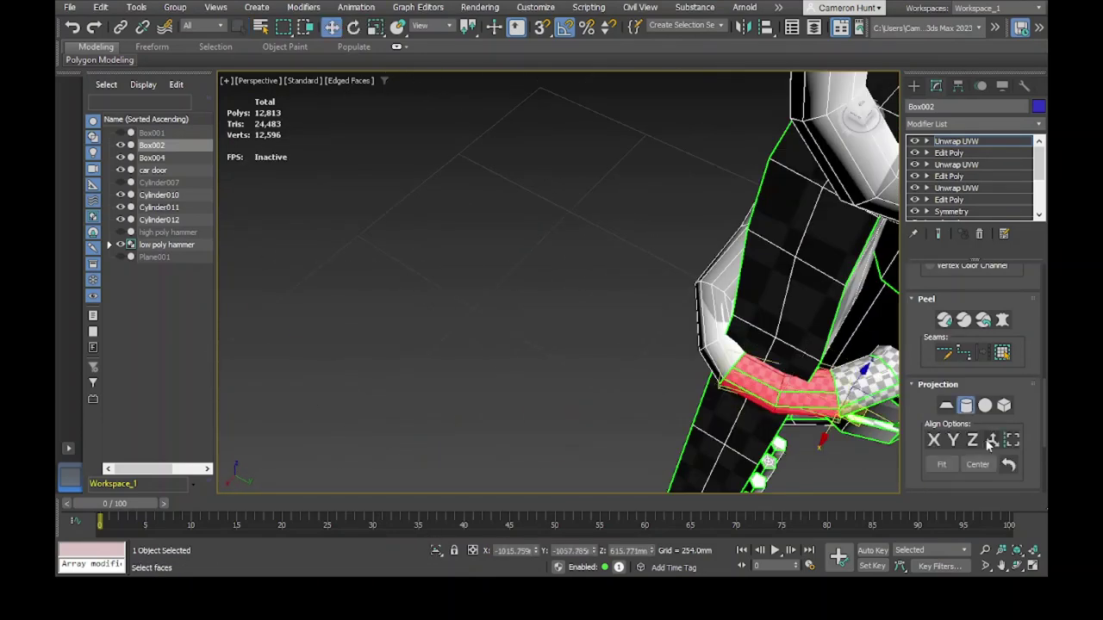
pyautogui.hotkey('shift', 'z')
pyautogui.hotkey('shift', 'z')
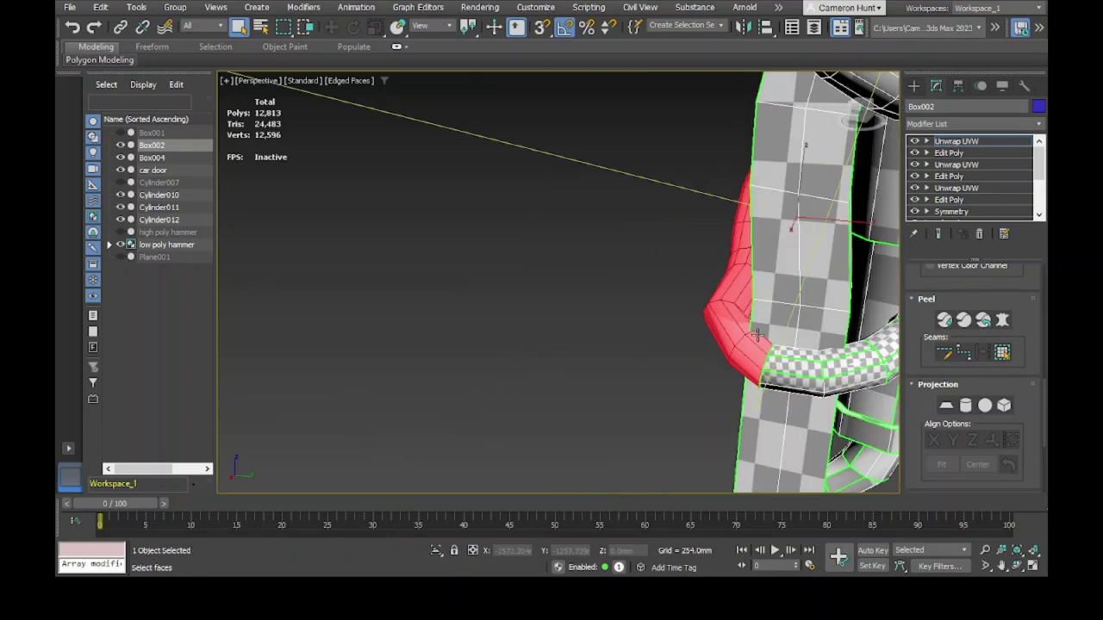
pyautogui.hotkey('shift', 'z')
pyautogui.hotkey('ctrl', 'z')
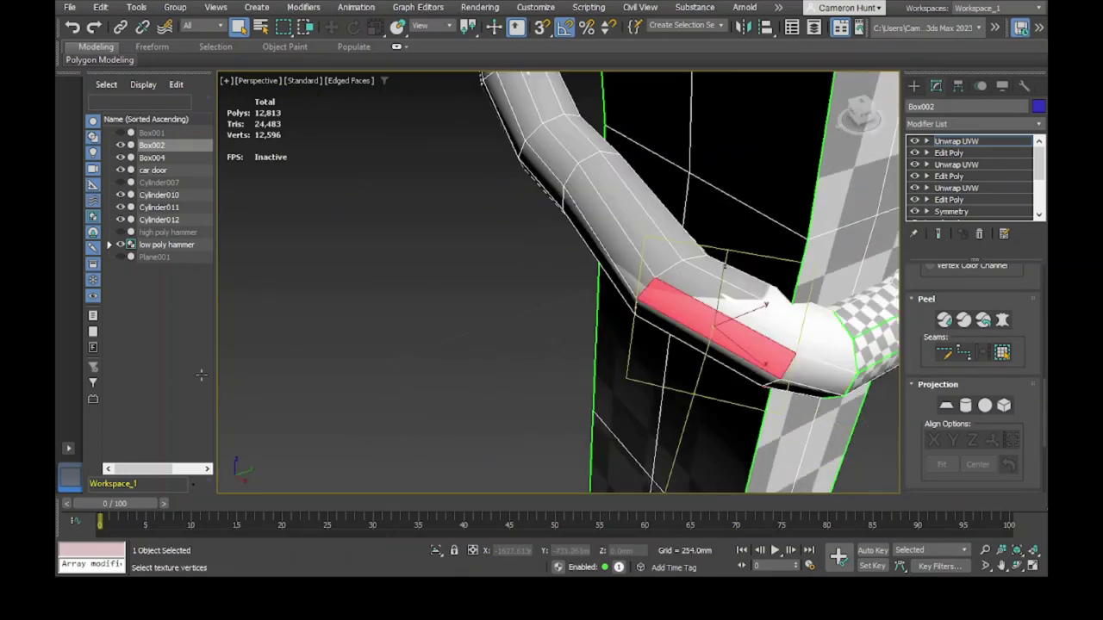
# Try to unwrap the next two hose segments running around the far side of the bar
pyautogui.hotkey('shift', 'z')
pyautogui.hotkey('shift', 'z')
pyautogui.hotkey('shift', 'z')
pyautogui.hotkey('shift', 'z')
pyautogui.hotkey('shift', 'z')
pyautogui.hotkey('shift', 'z')
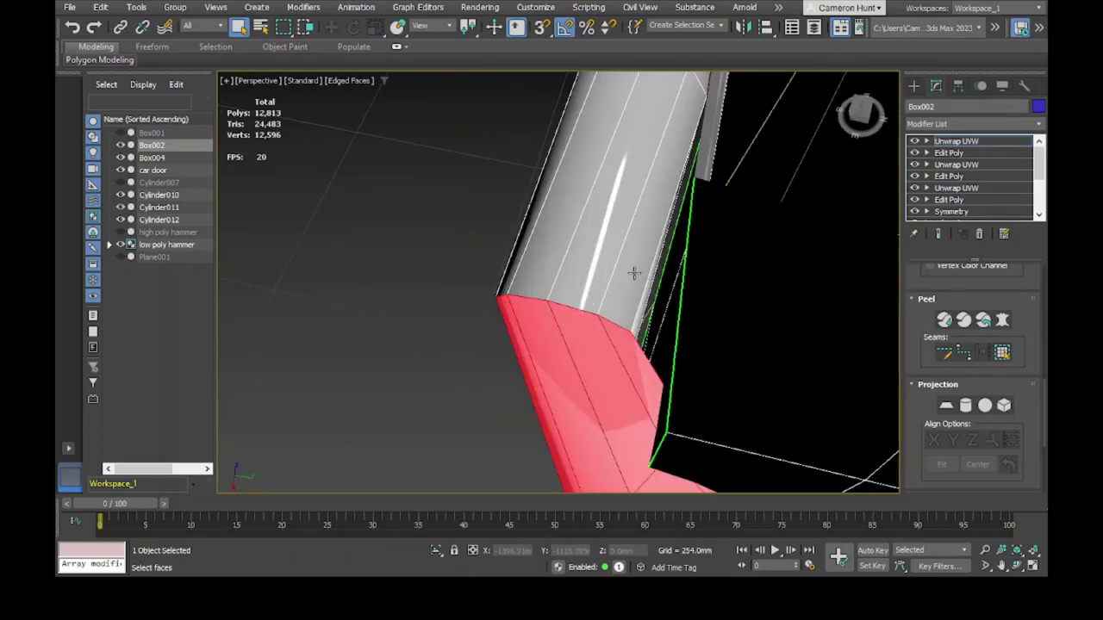
pyautogui.hotkey('shift', 'z')
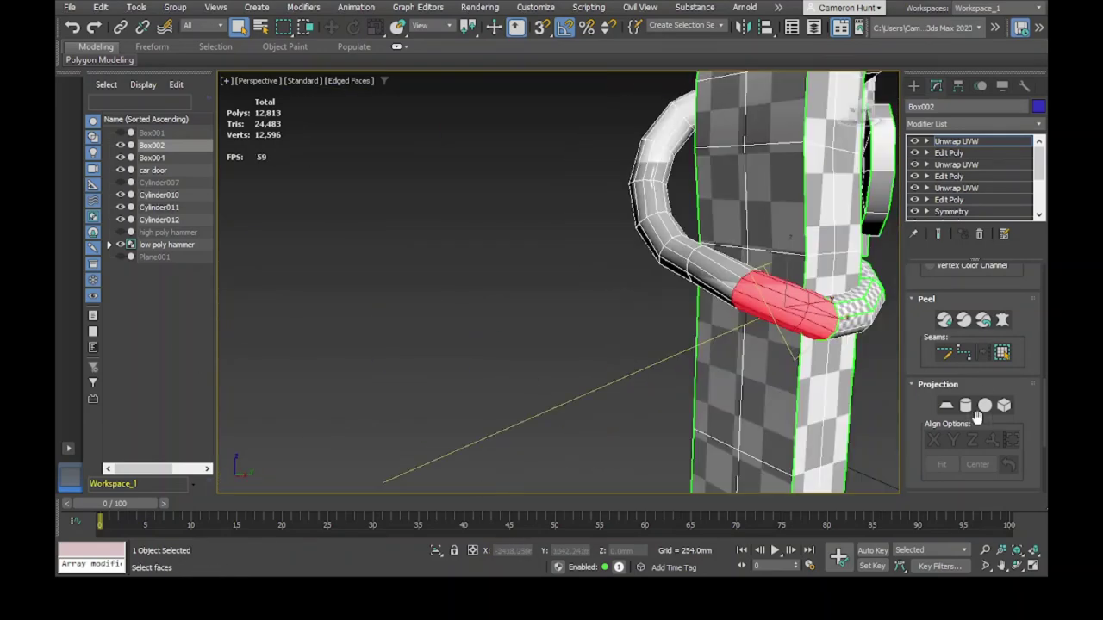
pyautogui.hotkey('shift', 'z')
pyautogui.hotkey('shift', 'z')
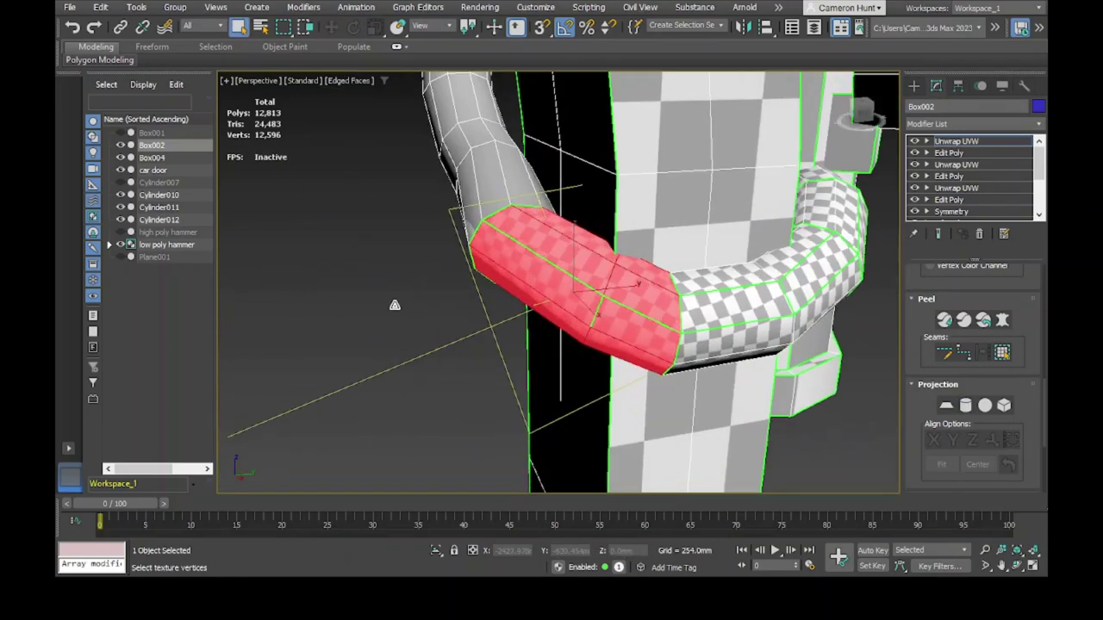
# Reselect the straight hose section across the back of the bar and unwrap it as one continuous piece
pyautogui.hotkey('shift', 'z')
pyautogui.hotkey('shift', 'z')
pyautogui.hotkey('shift', 'z')
pyautogui.hotkey('shift', 'z')
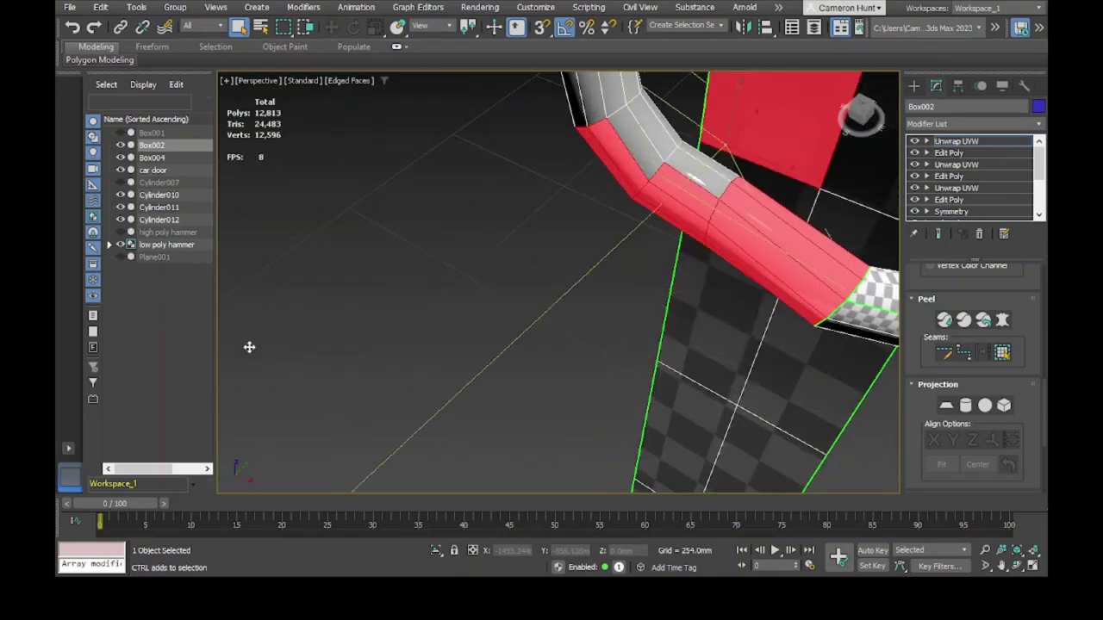
pyautogui.hotkey('shift', 'z')
pyautogui.hotkey('shift', 'z')
pyautogui.hotkey('shift', 'z')
pyautogui.hotkey('shift', 'z')
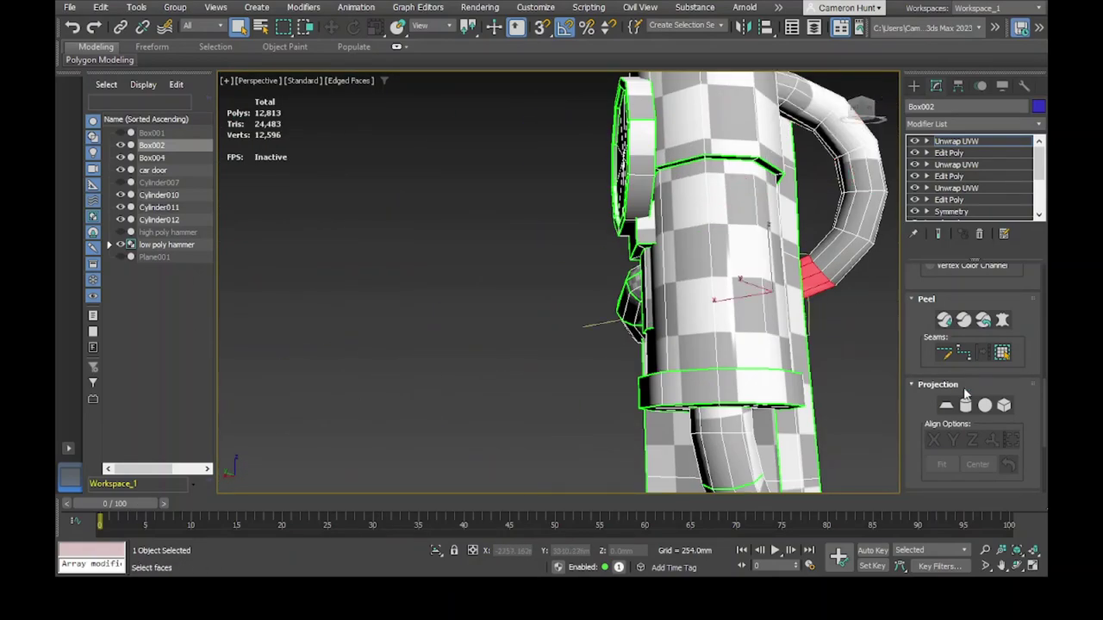
pyautogui.hotkey('shift', 'z')
pyautogui.hotkey('shift', 'z')
pyautogui.hotkey('shift', 'z')
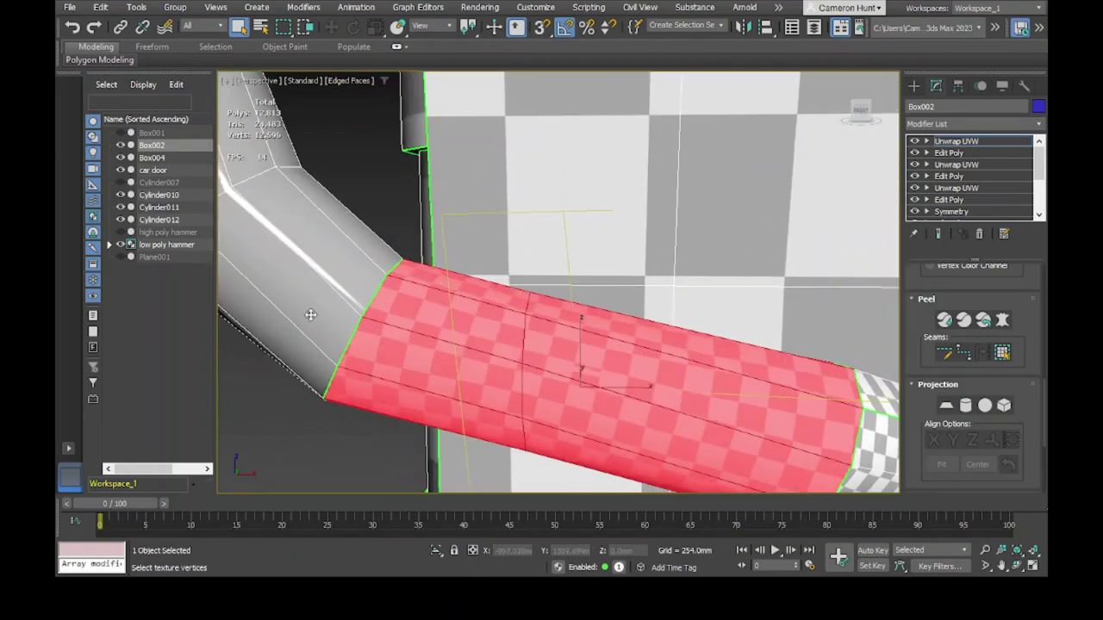
pyautogui.hotkey('shift', 'z')
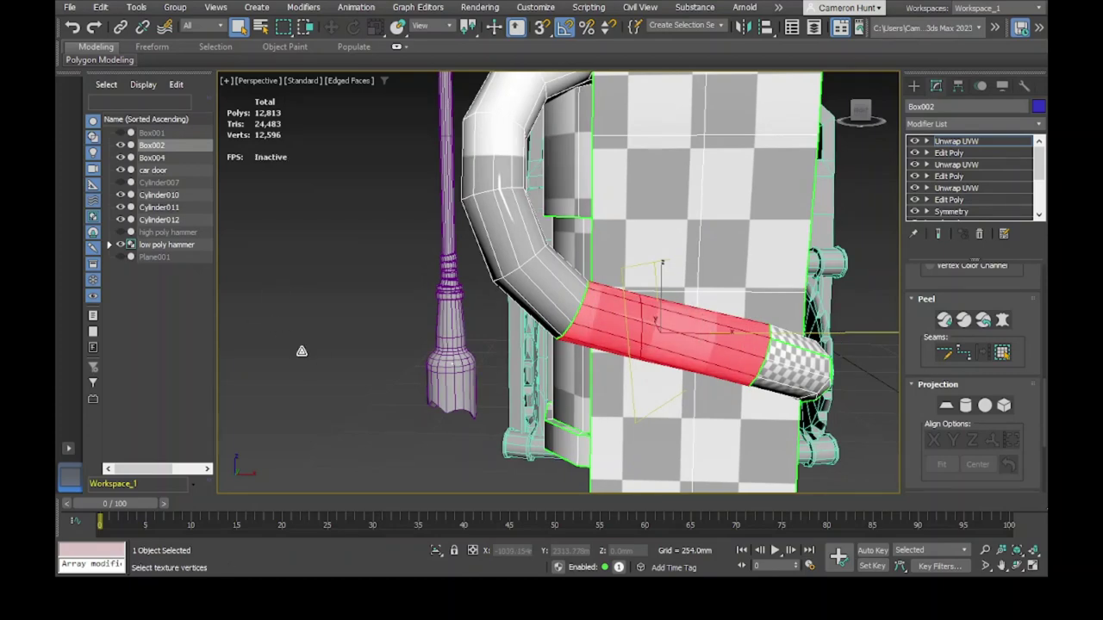
# Select the two segments of the hose's lower bend above the straight section and unwrap them
pyautogui.hotkey('shift', 'z')
pyautogui.hotkey('shift', 'z')
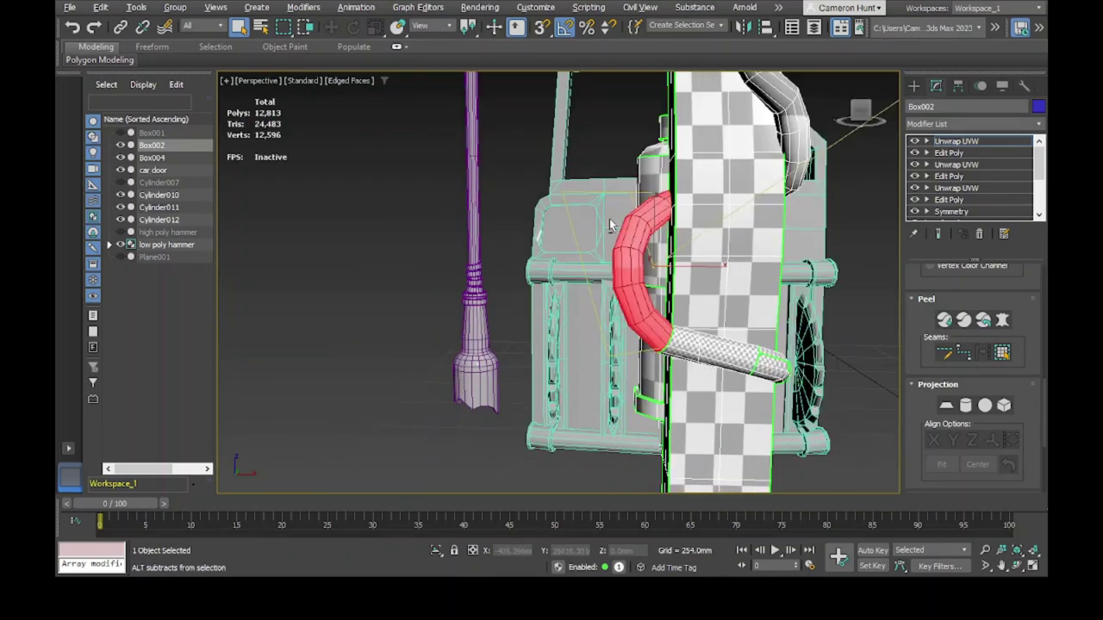
pyautogui.hotkey('shift', 'z')
pyautogui.hotkey('shift', 'z')
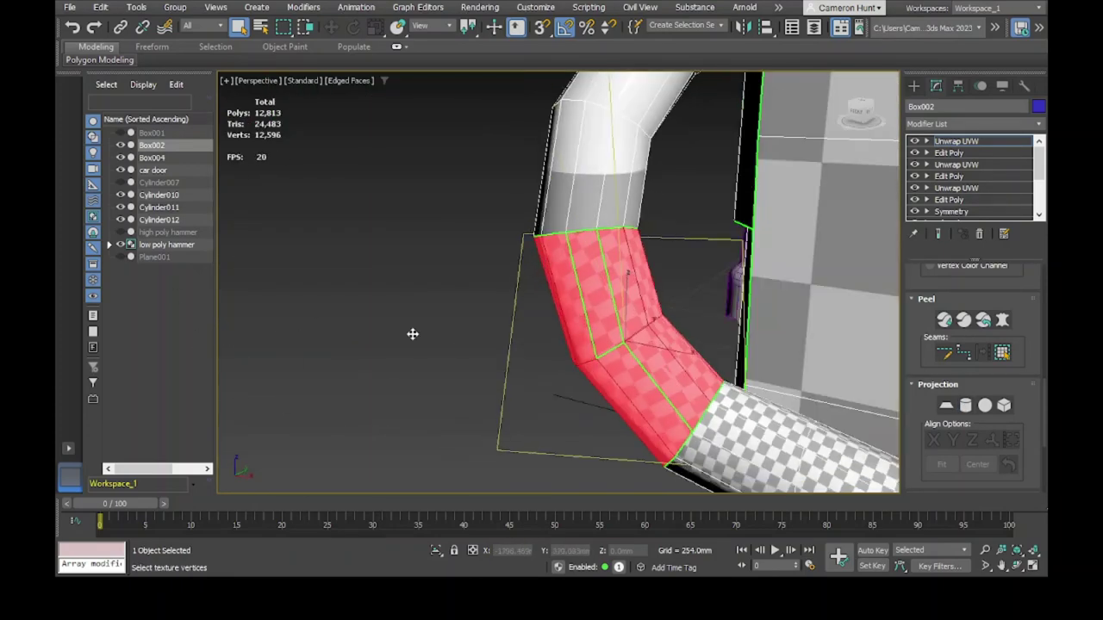
# Select the remaining hose segments curving up from the lower bend and unwrap them two at a time
pyautogui.hotkey('shift', 'z')
pyautogui.hotkey('shift', 'z')
pyautogui.hotkey('shift', 'z')
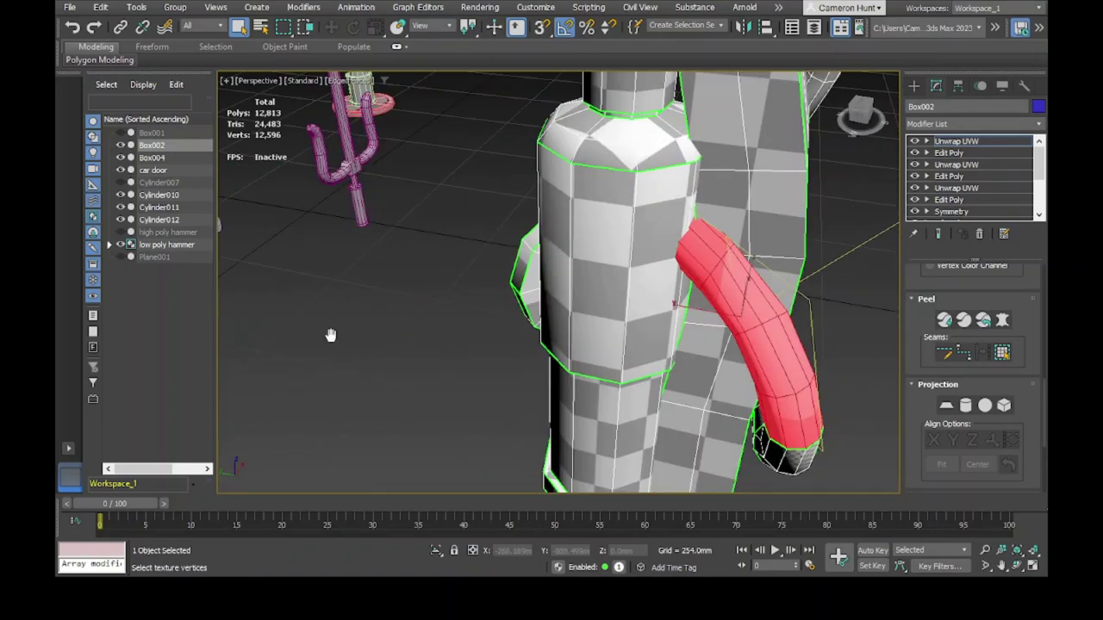
pyautogui.hotkey('shift', 'z')
pyautogui.hotkey('shift', 'z')
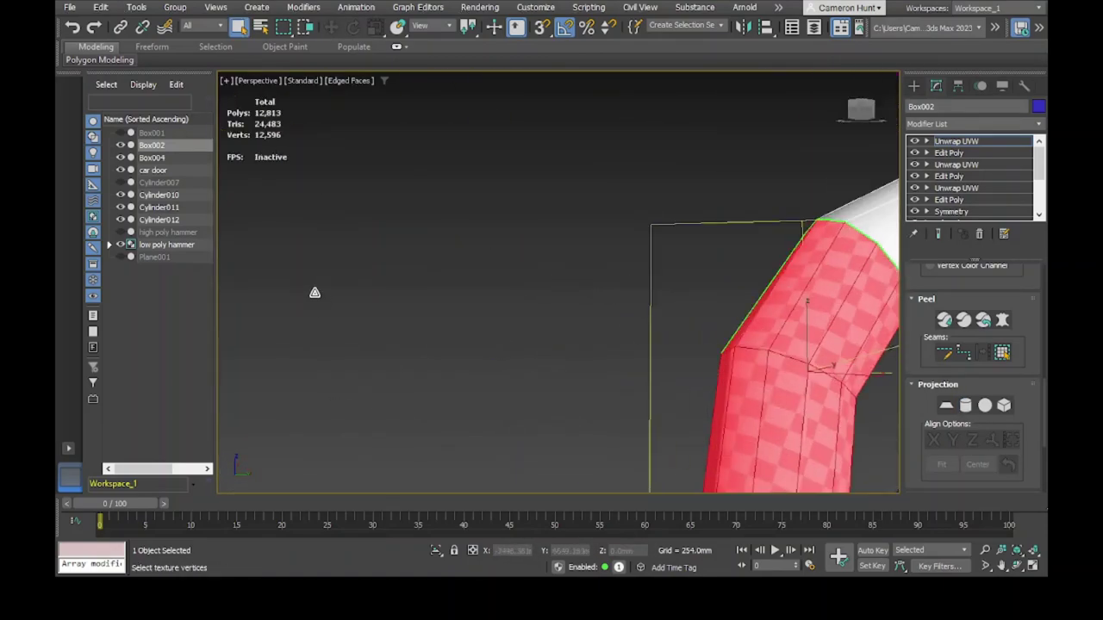
pyautogui.hotkey('shift', 'z')
pyautogui.hotkey('shift', 'z')
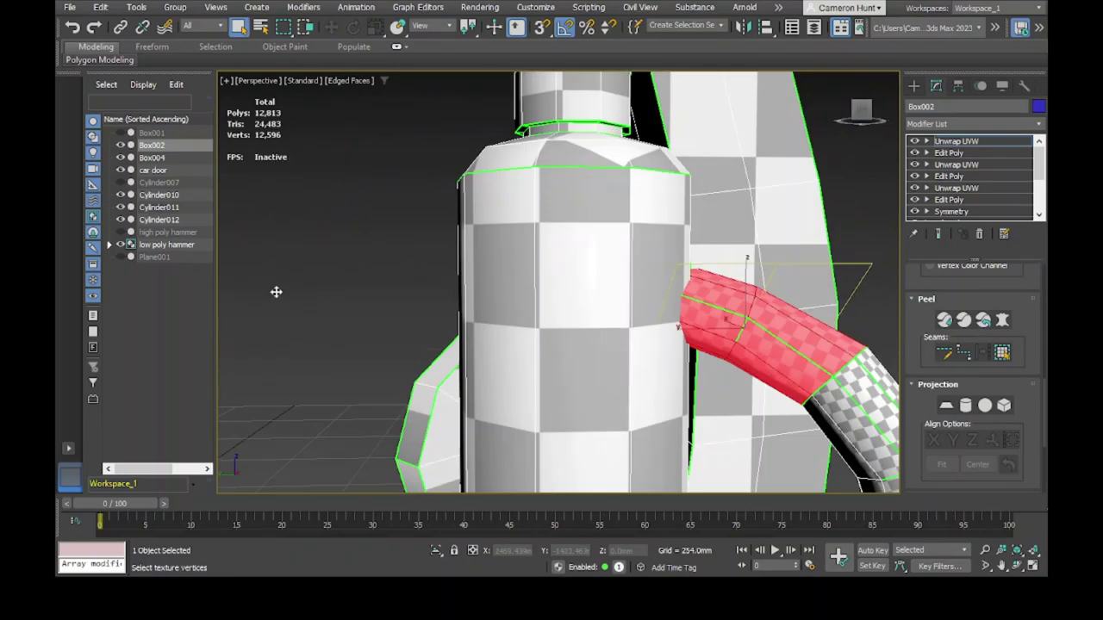
# Check the lower hose for unmapped parts and unwrap the segments around the bar's far corner
pyautogui.hotkey('shift', 'z')
pyautogui.hotkey('shift', 'z')
pyautogui.hotkey('shift', 'z')
pyautogui.hotkey('shift', 'z')
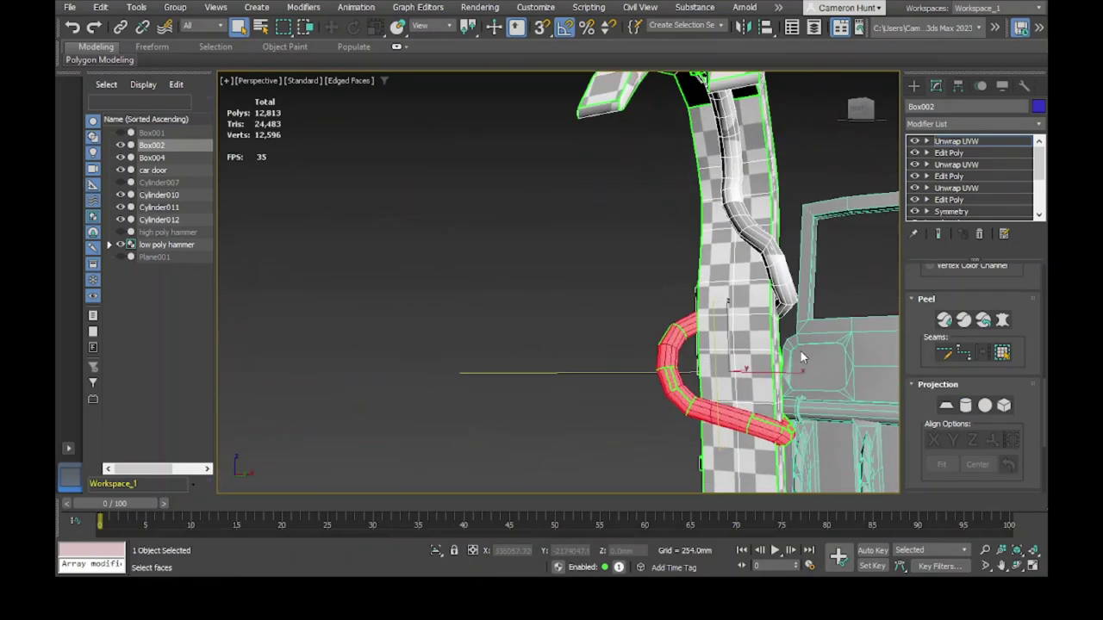
pyautogui.hotkey('shift', 'z')
pyautogui.hotkey('shift', 'z')
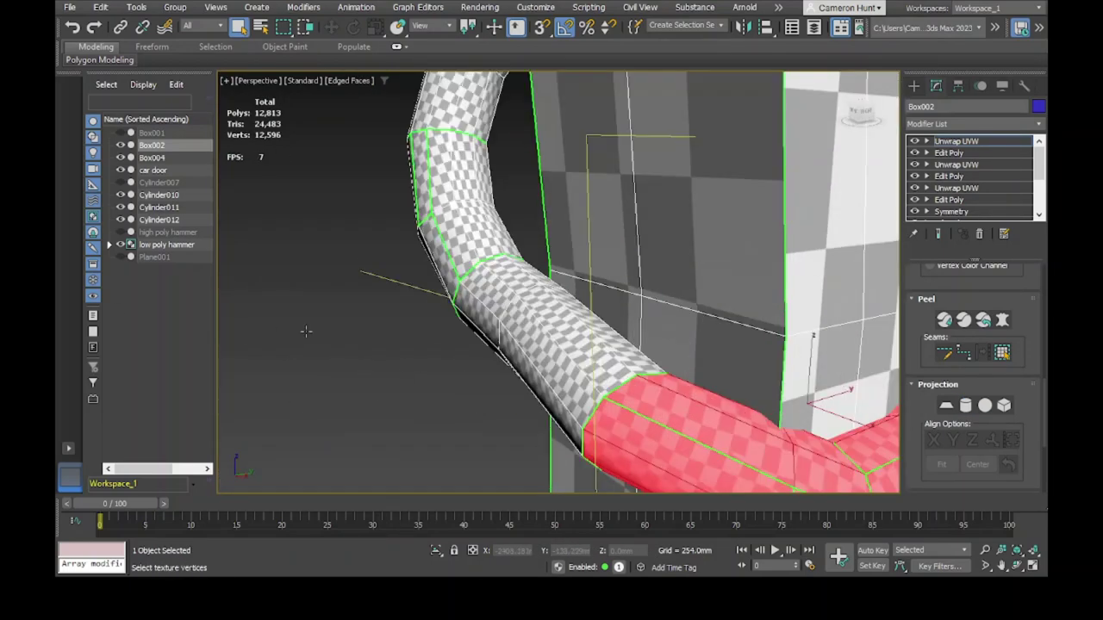
# Select the entire lower hose to even out its checker scale, and select the upper hose leading to the claw
pyautogui.hotkey('shift', 'z')
pyautogui.hotkey('shift', 'z')
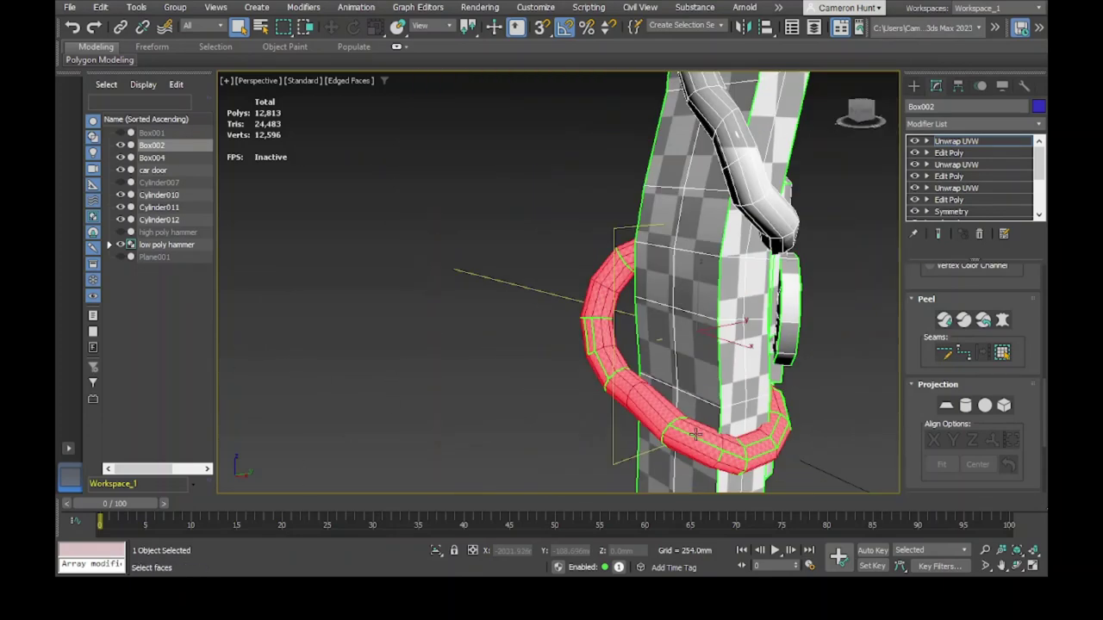
pyautogui.hotkey('shift', 'z')
pyautogui.hotkey('shift', 'z')
pyautogui.hotkey('shift', 'z')
pyautogui.hotkey('shift', 'z')
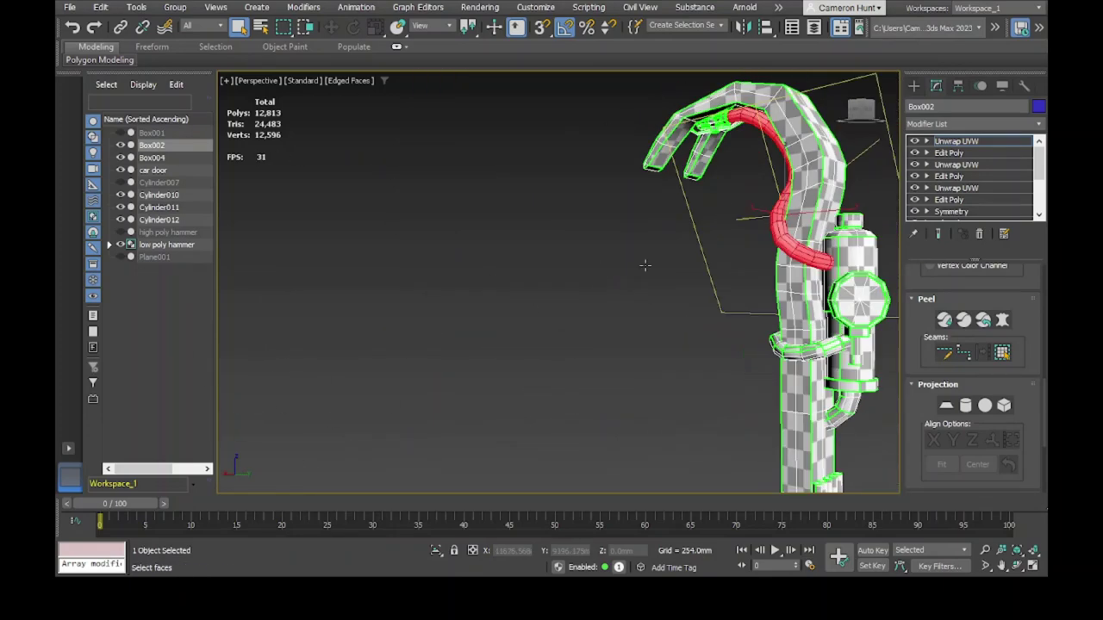
# Select the end segments of the upper hose beside the canister, including their hidden faces
pyautogui.hotkey('shift', 'z')
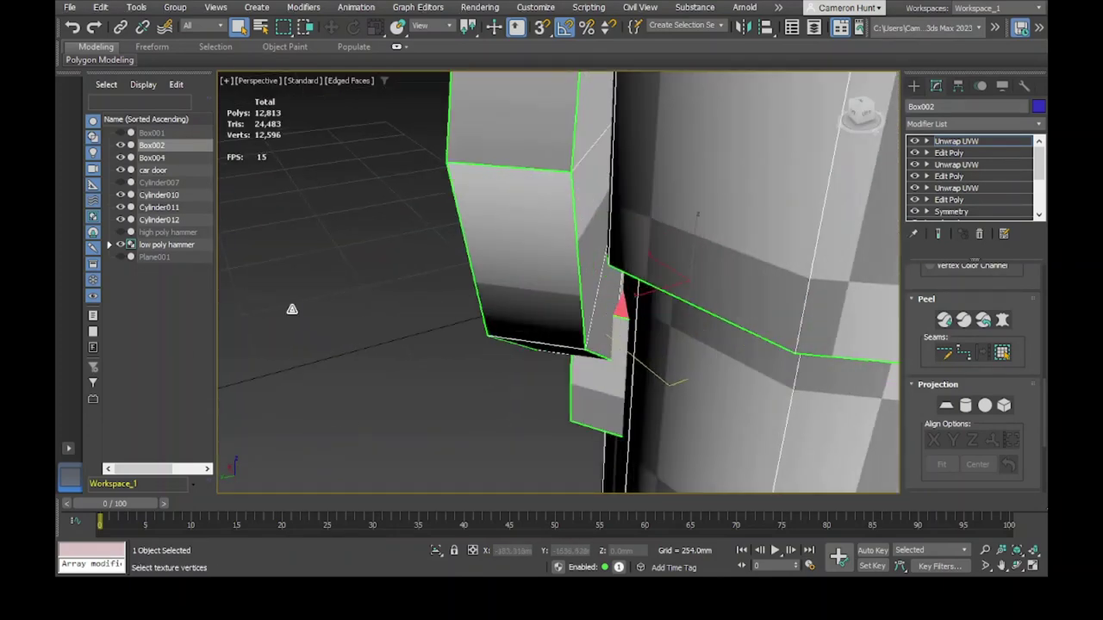
pyautogui.hotkey('shift', 'z')
pyautogui.hotkey('shift', 'z')
pyautogui.hotkey('shift', 'z')
pyautogui.hotkey('shift', 'z')
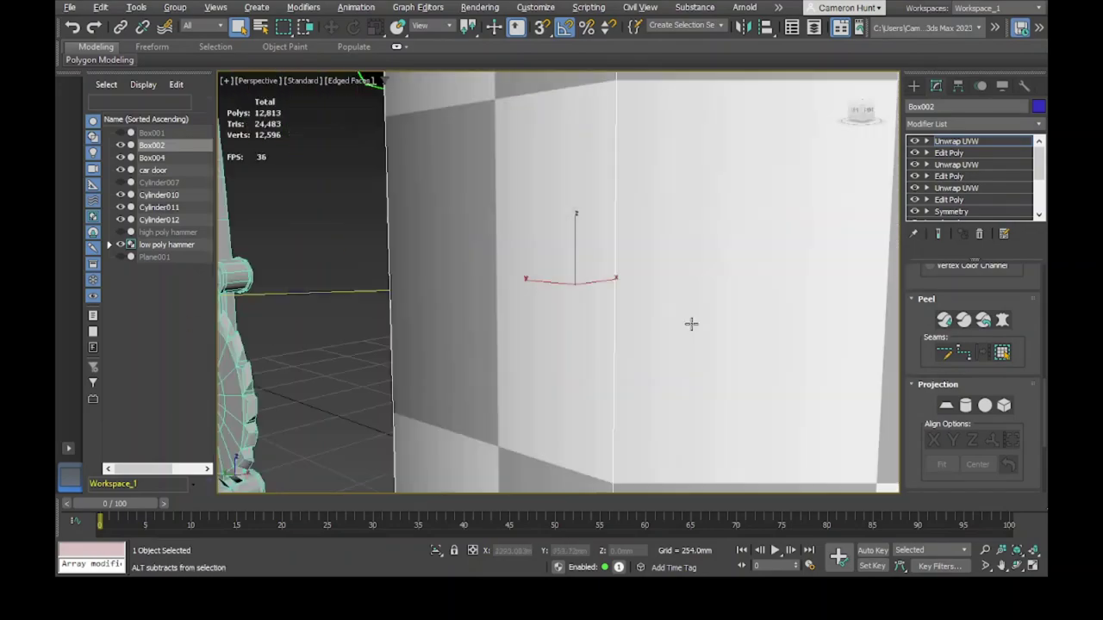
pyautogui.hotkey('shift', 'z')
pyautogui.hotkey('shift', 'z')
pyautogui.hotkey('shift', 'z')
pyautogui.hotkey('shift', 'z')
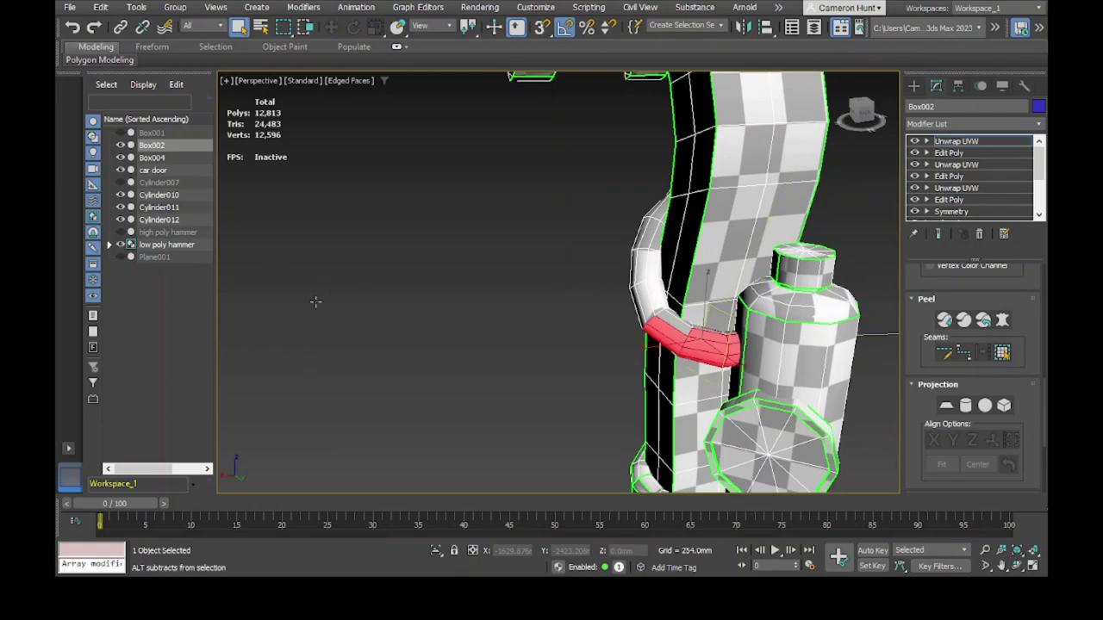
pyautogui.hotkey('shift', 'z')
pyautogui.hotkey('shift', 'z')
pyautogui.hotkey('shift', 'z')
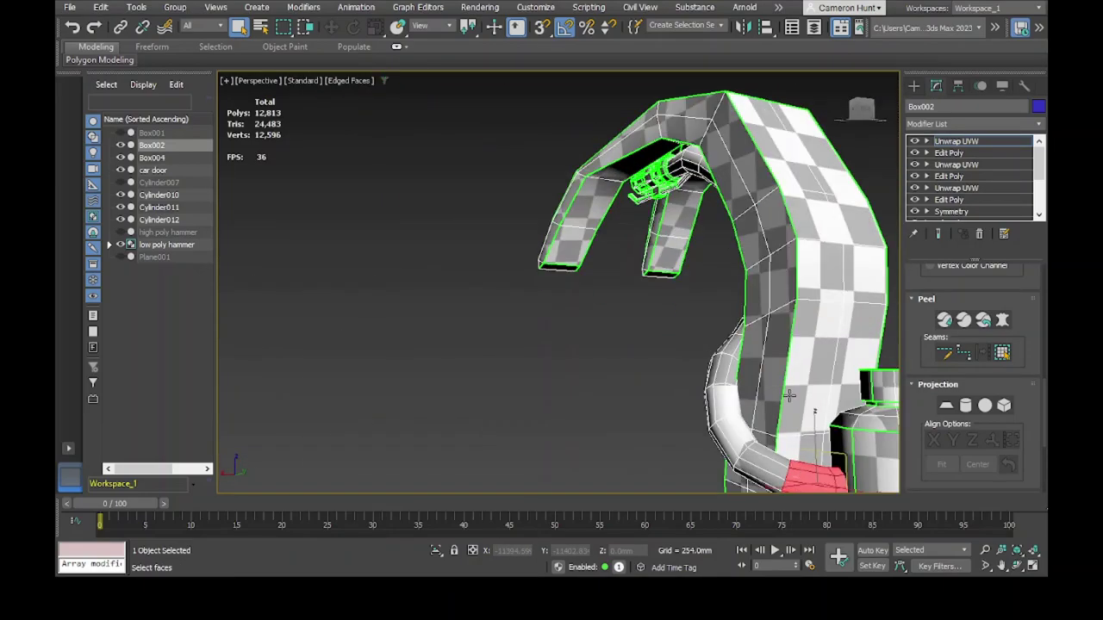
# Try to map the upper hose's end segments beside the canister with a cylindrical projection
pyautogui.hotkey('shift', 'z')
pyautogui.hotkey('shift', 'z')
pyautogui.hotkey('shift', 'z')
pyautogui.hotkey('shift', 'z')
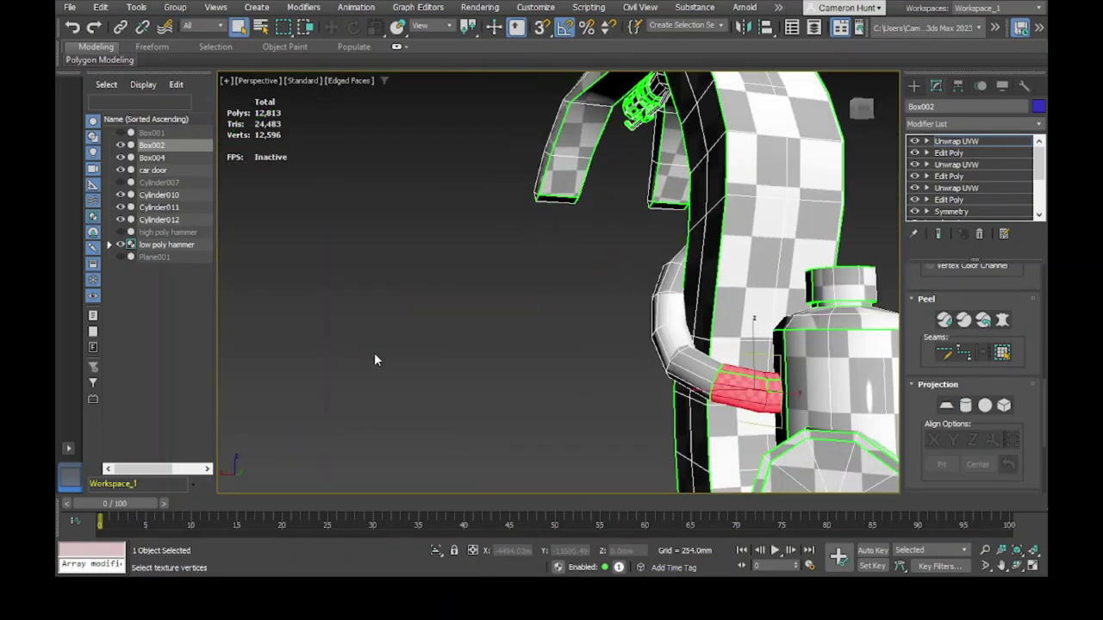
pyautogui.hotkey('shift', 'z')
pyautogui.hotkey('shift', 'z')
pyautogui.hotkey('shift', 'z')
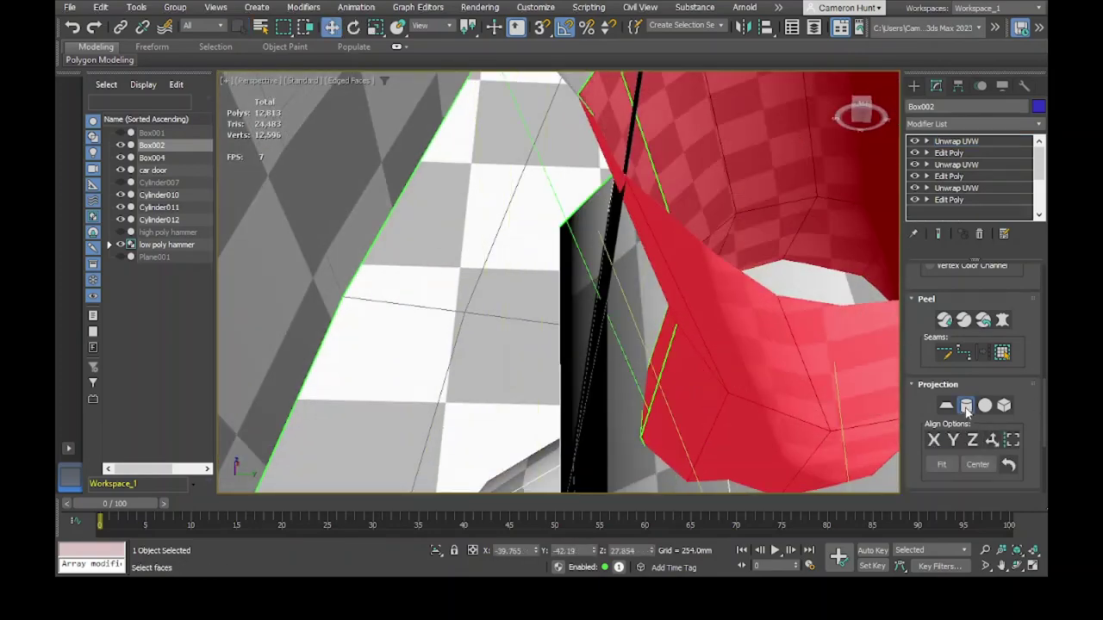
pyautogui.hotkey('shift', 'z')
pyautogui.hotkey('shift', 'z')
pyautogui.hotkey('shift', 'z')
pyautogui.hotkey('shift', 'z')
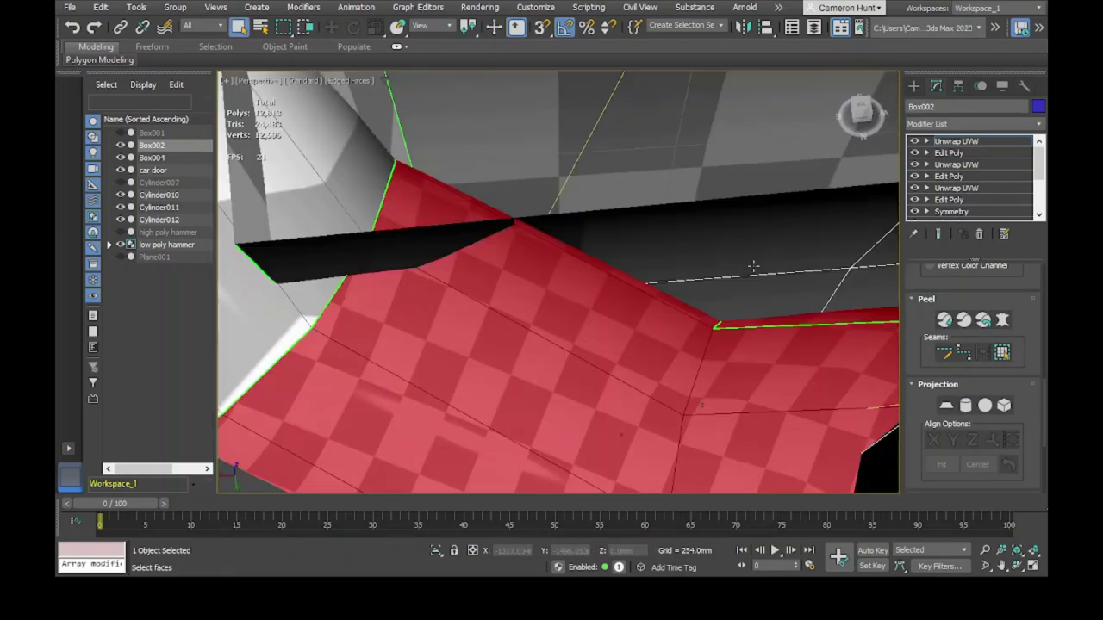
# Reselect the upper hose's end segments beside the canister and unwrap them again as one piece
pyautogui.hotkey('shift', 'z')
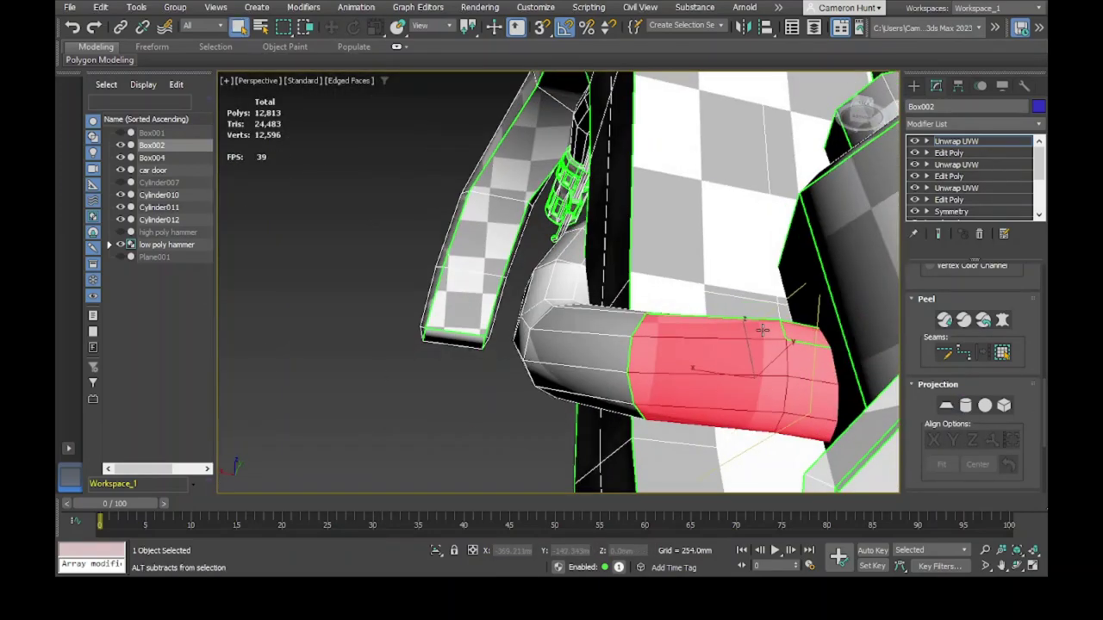
pyautogui.hotkey('shift', 'z')
pyautogui.hotkey('shift', 'z')
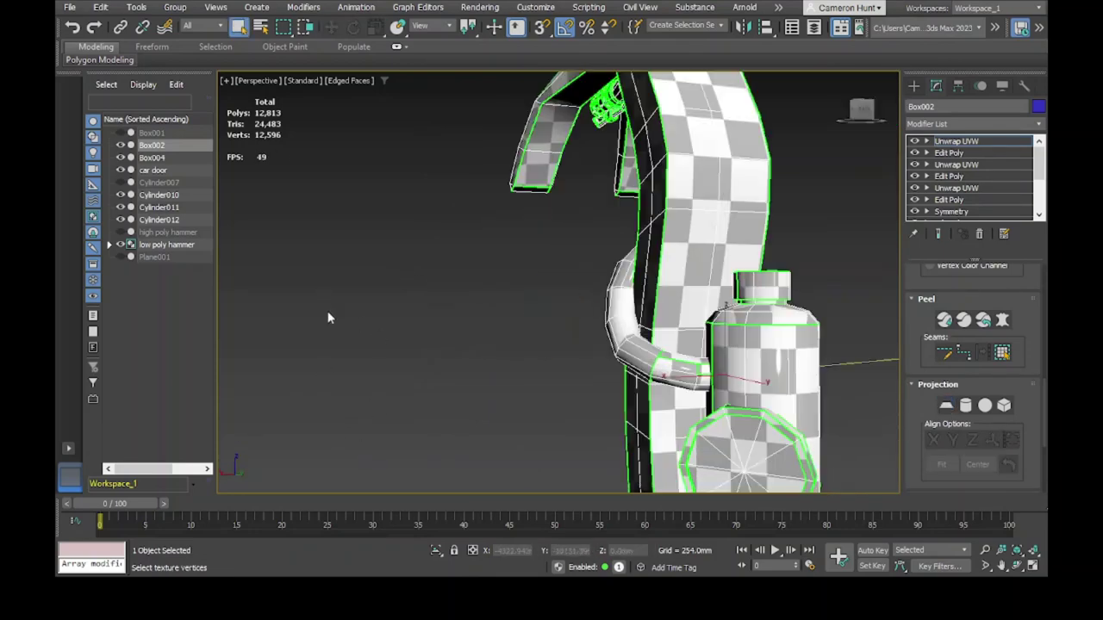
pyautogui.hotkey('shift', 'z')
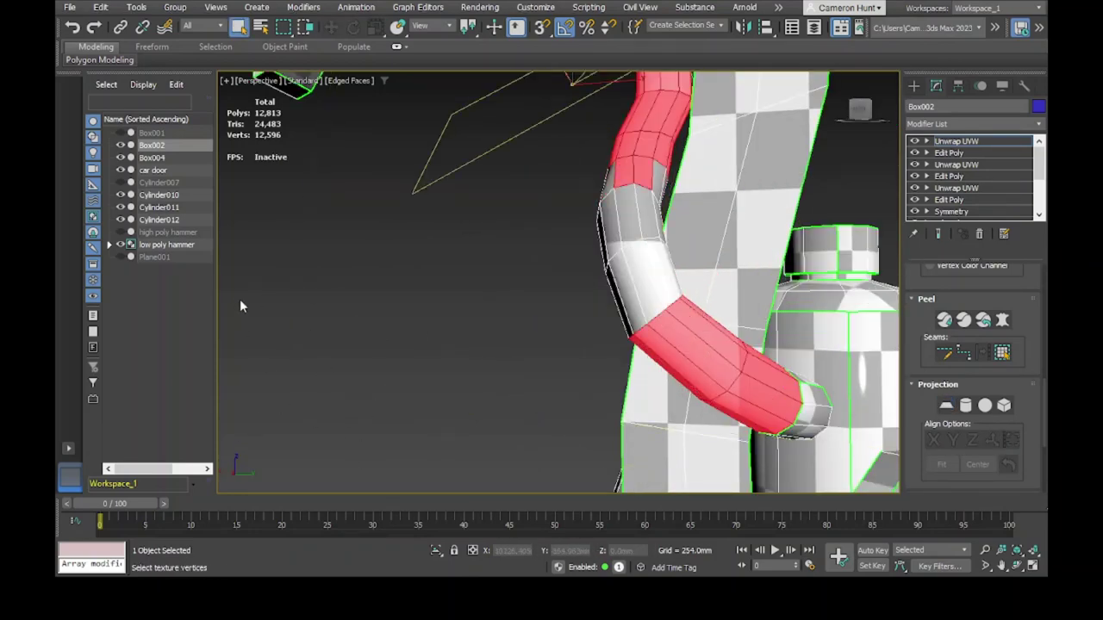
pyautogui.keyDown('alt'); pyautogui.moveTo(803, 401); pyautogui.dragTo(532, 404, button='middle'); pyautogui.keyUp('alt')
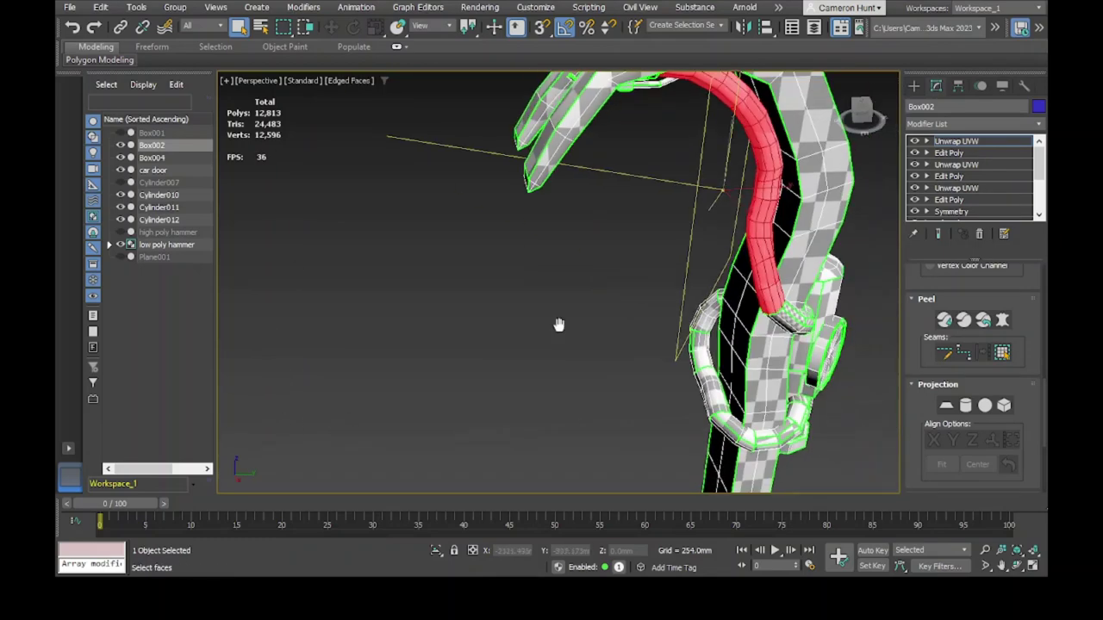
# Undo the last hose selection and unwrap the segments directly above the mapped end piece
pyautogui.hotkey('ctrl', 'z')
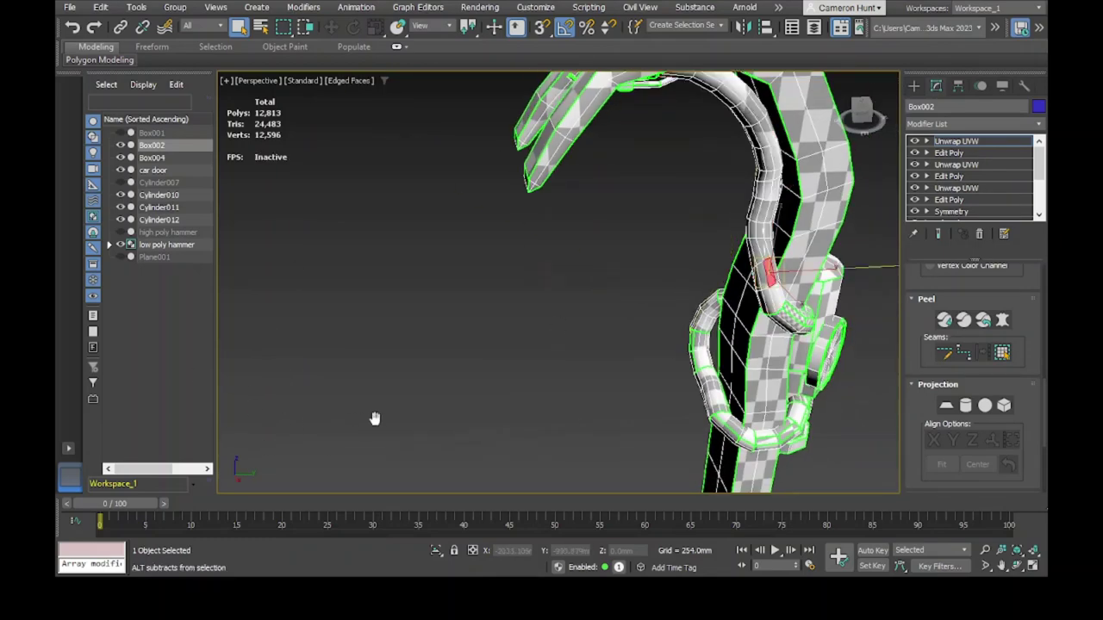
pyautogui.keyDown('alt'); pyautogui.moveTo(480, 343); pyautogui.dragTo(320, 433, button='middle'); pyautogui.keyUp('alt')
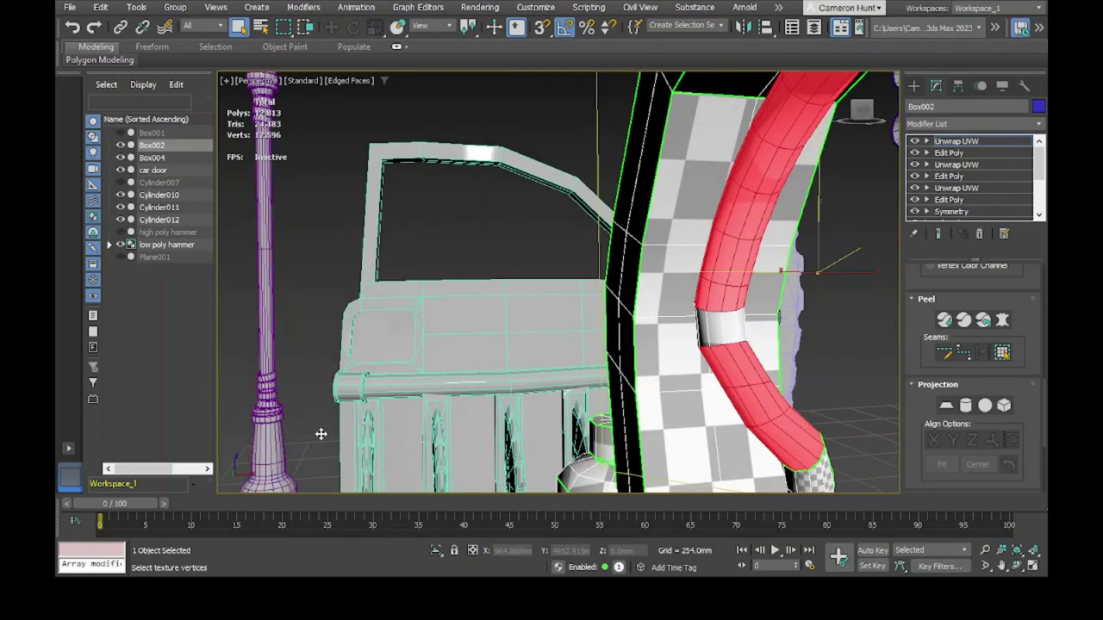
pyautogui.hotkey('ctrl', 'z')
pyautogui.press('z')
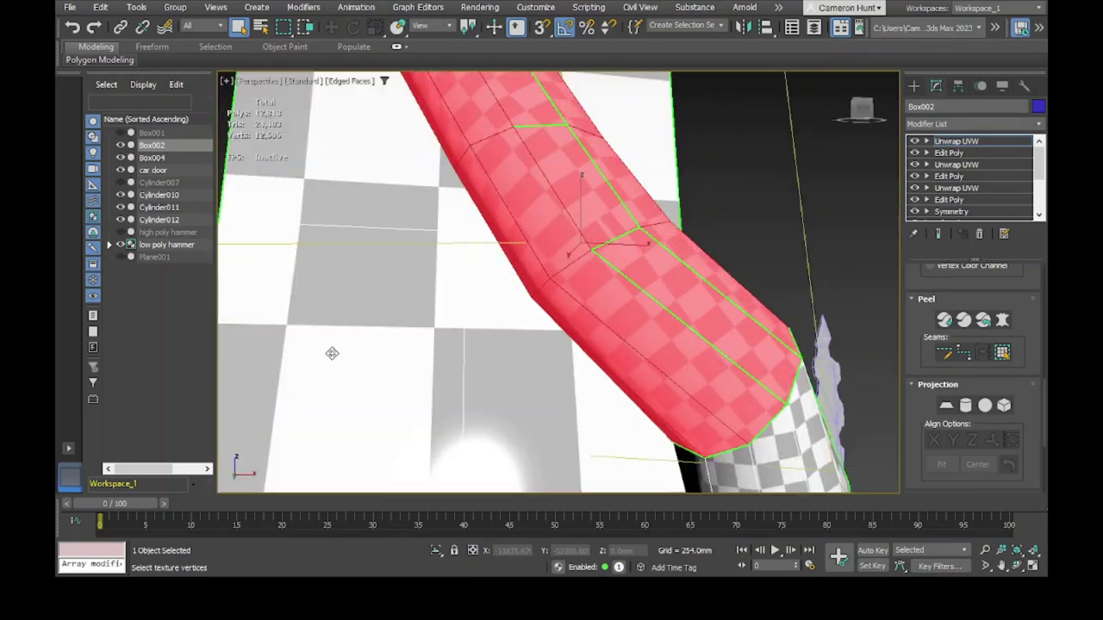
# Unwrap the next two pairs of hose segments up the bar with cylindrical mapping aligned to the averaged normals
pyautogui.hotkey('shift', 'z')
pyautogui.press('z')
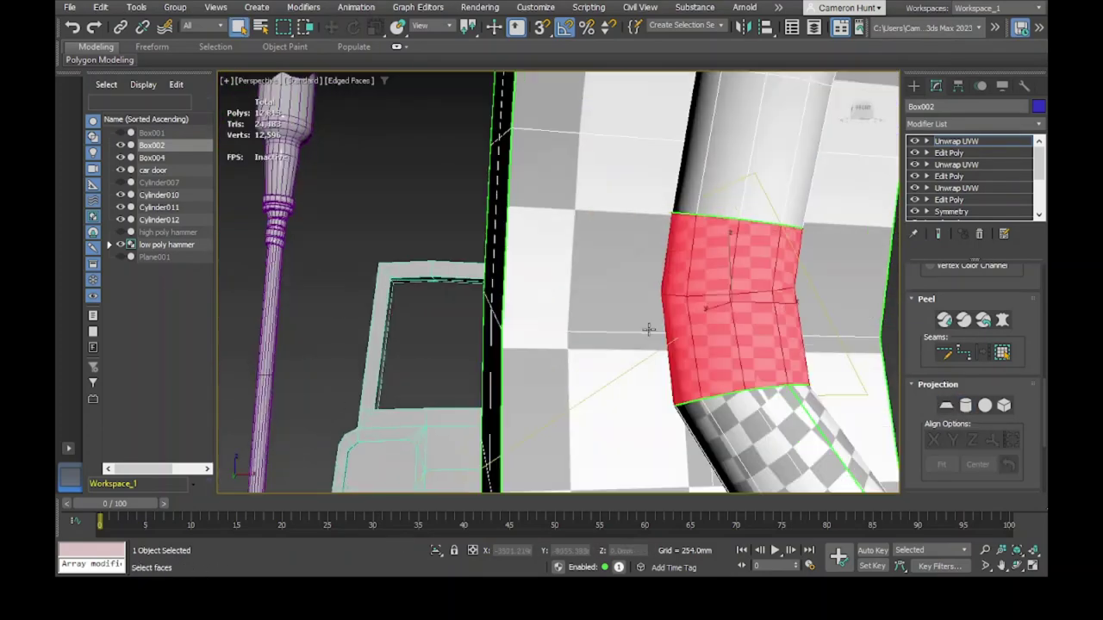
pyautogui.click(694, 200)
pyautogui.hotkey('shift', 'z')
pyautogui.hotkey('alt', 'l')
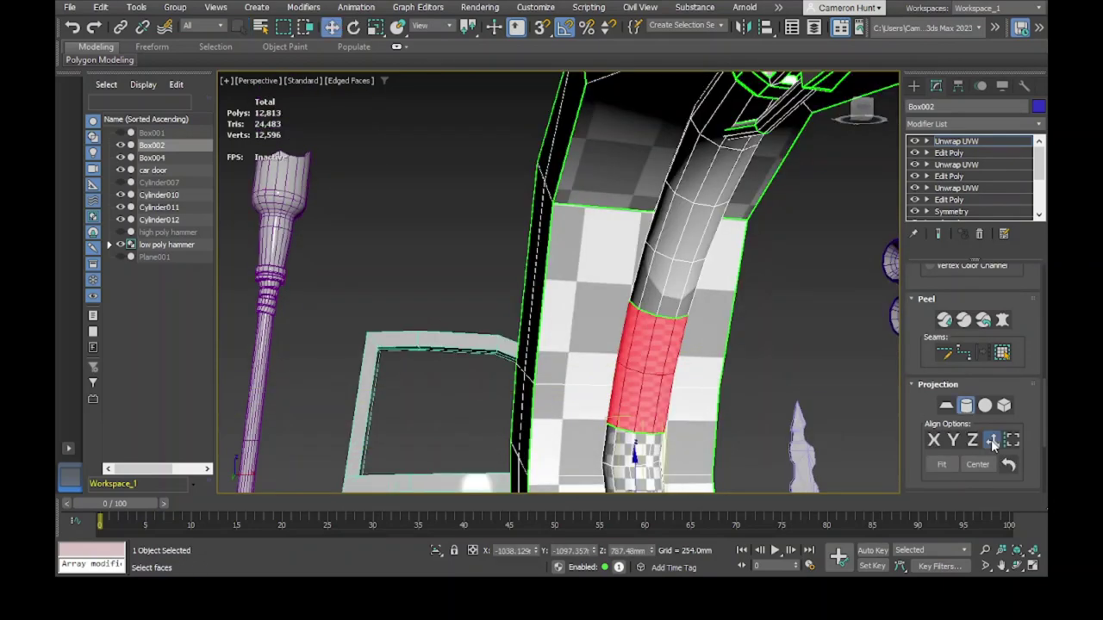
pyautogui.press('z')
pyautogui.hotkey('shift', 'z')
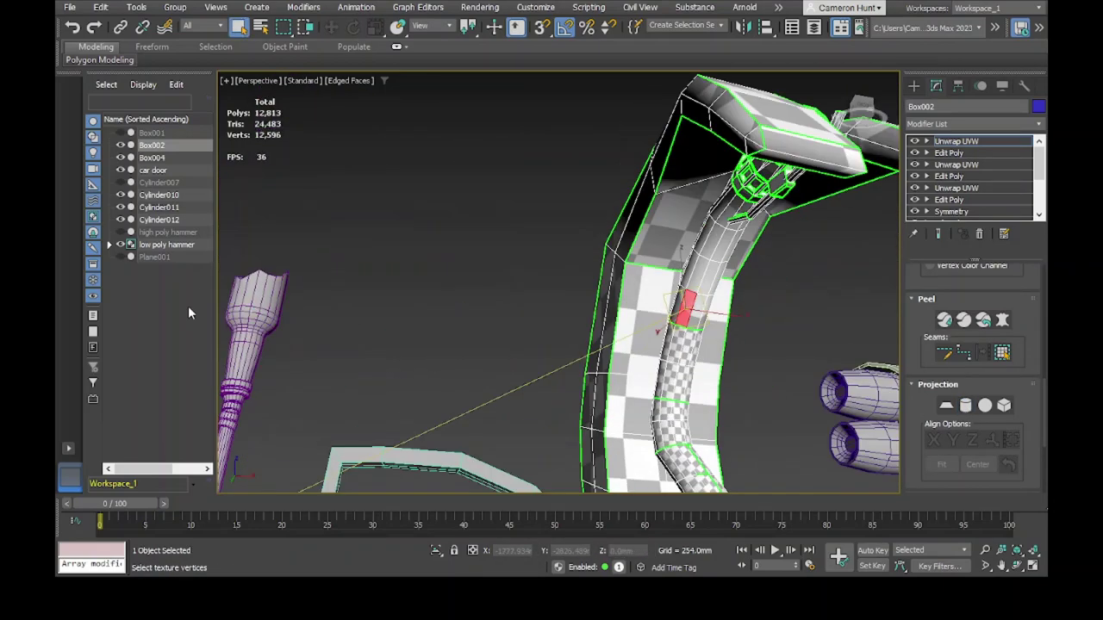
# Unwrap the following hose segments in the bend below the claw with normal-aligned cylindrical mapping
pyautogui.press('3')
pyautogui.press('w')
pyautogui.click(990, 441)
pyautogui.press('z')
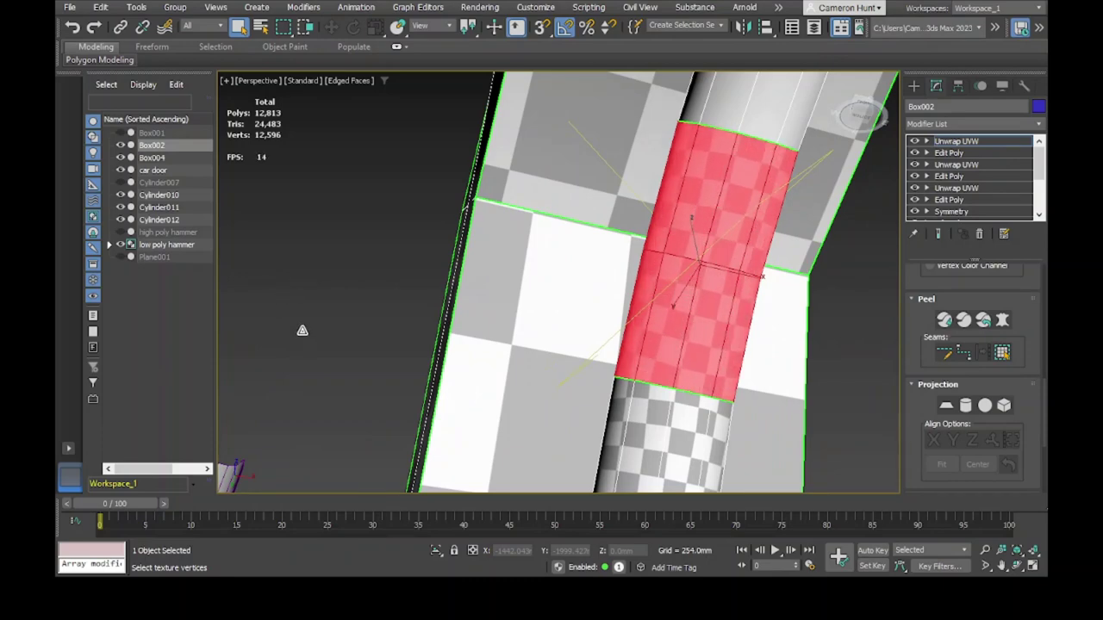
pyautogui.press('q')
pyautogui.scroll(5, 362, 468)
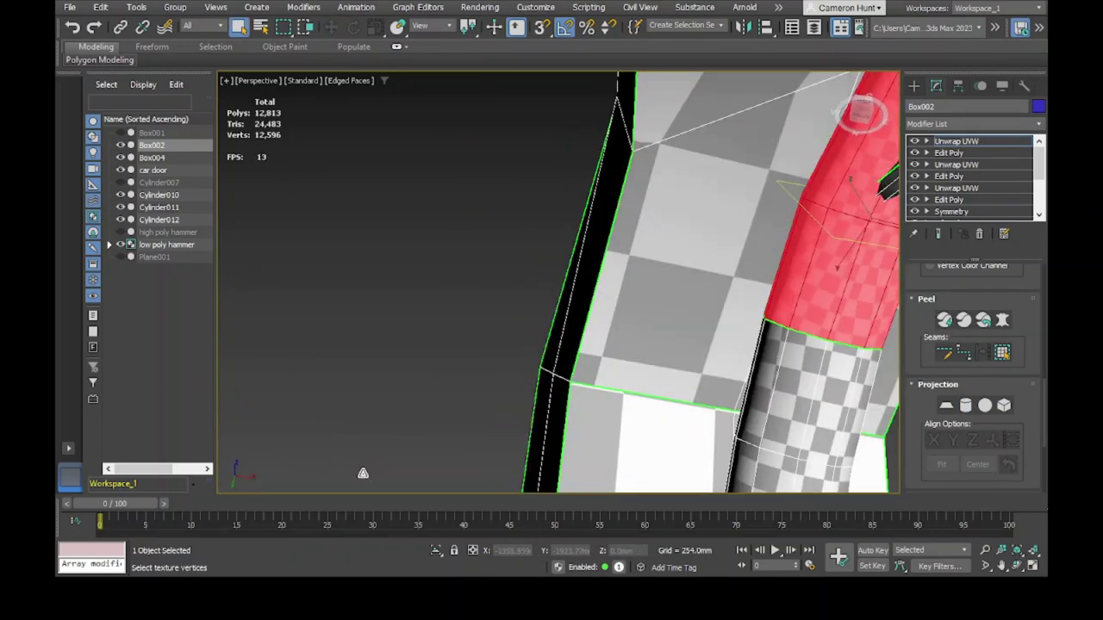
# Finish unwrapping the hose up to the slotted cylinder and select the whole upper hose
pyautogui.press('3')
pyautogui.press('1')
pyautogui.hotkey('shift', 'z')
pyautogui.hotkey('shift', 'z')
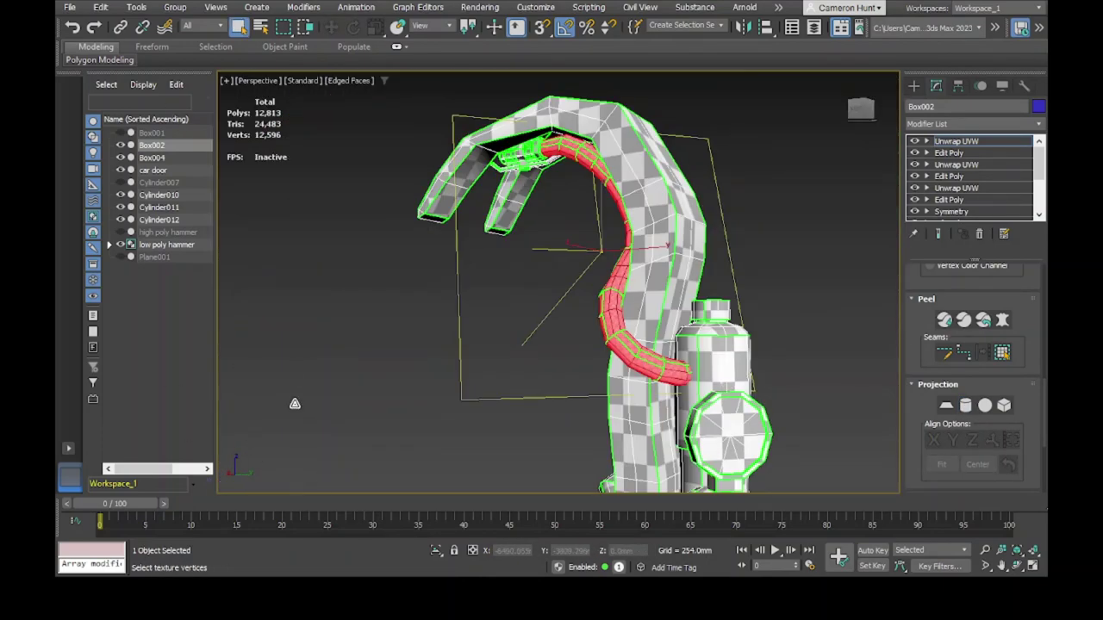
# Add an Edit Poly modifier to Box002 and delete surplus faces from the low-poly model
pyautogui.hotkey('shift', 'z')
pyautogui.hotkey('shift', 'z')
pyautogui.hotkey('shift', 'z')
pyautogui.hotkey('shift', 'z')
pyautogui.hotkey('ctrl', 's')
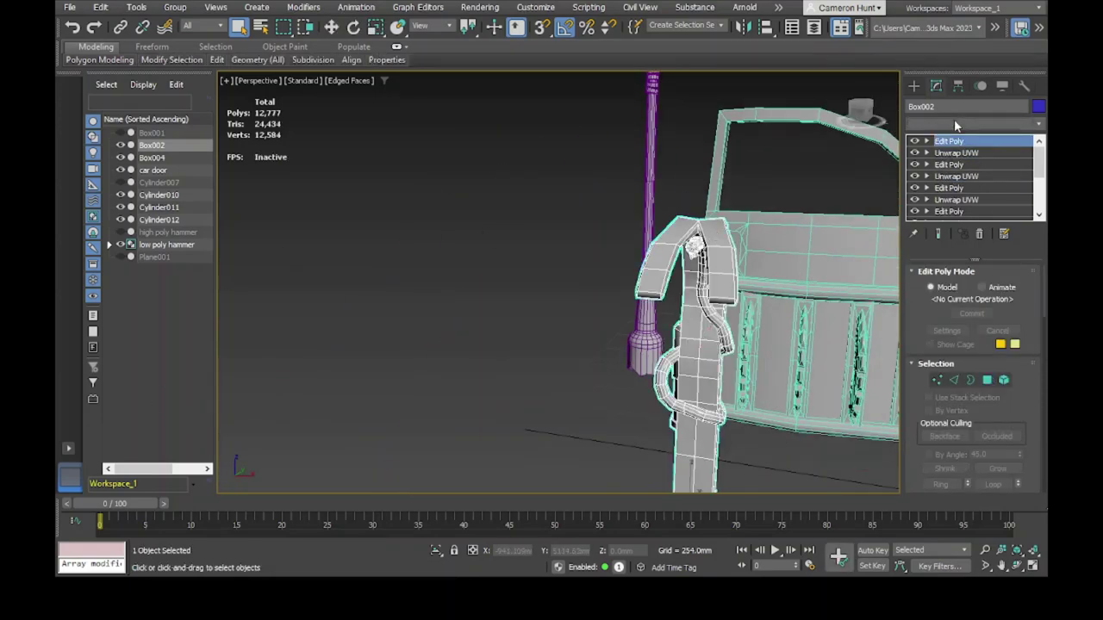
# Add an Unwrap UVW modifier above the Edit Poly and select all faces of the crowbar
pyautogui.click(955, 140)
pyautogui.scroll(5, 998, 413)
pyautogui.press('3')
pyautogui.hotkey('shift', 'z')
pyautogui.hotkey('shift', 'z')
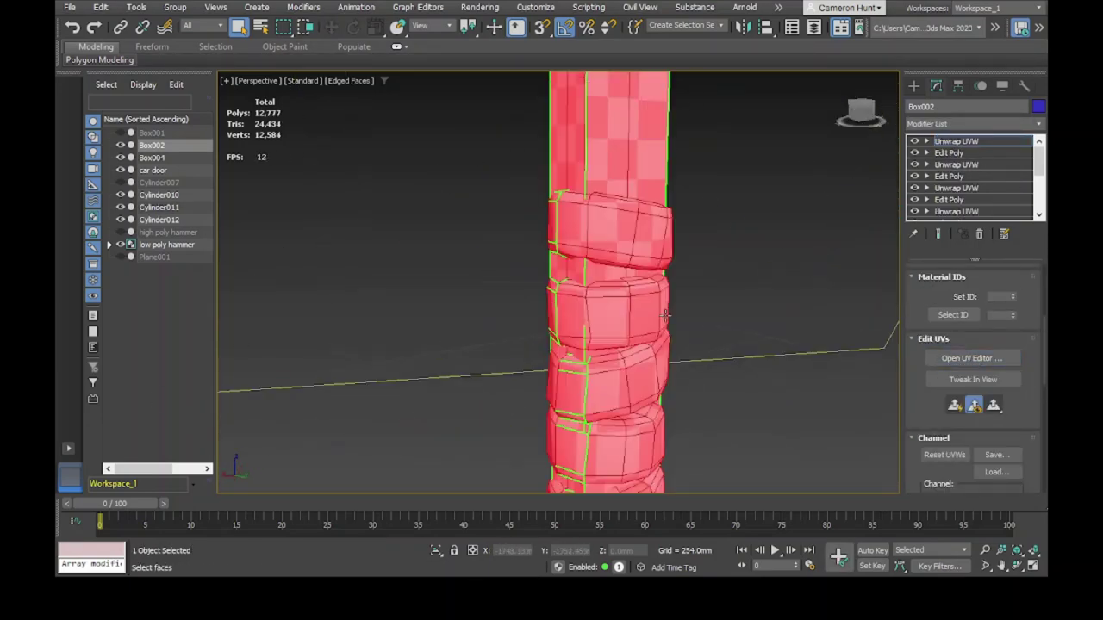
# Rescale the UVs of all selected faces for a finer, even checker pattern across the crowbar
pyautogui.hotkey('shift', 'z')
pyautogui.hotkey('shift', 'z')
pyautogui.hotkey('shift', 'z')
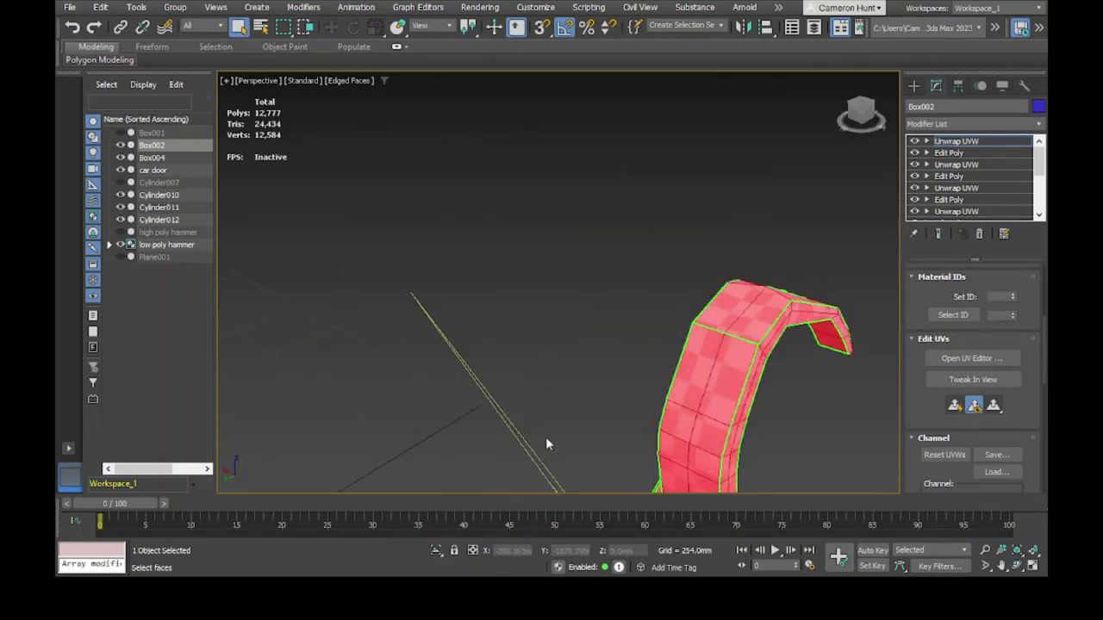
pyautogui.press('1')
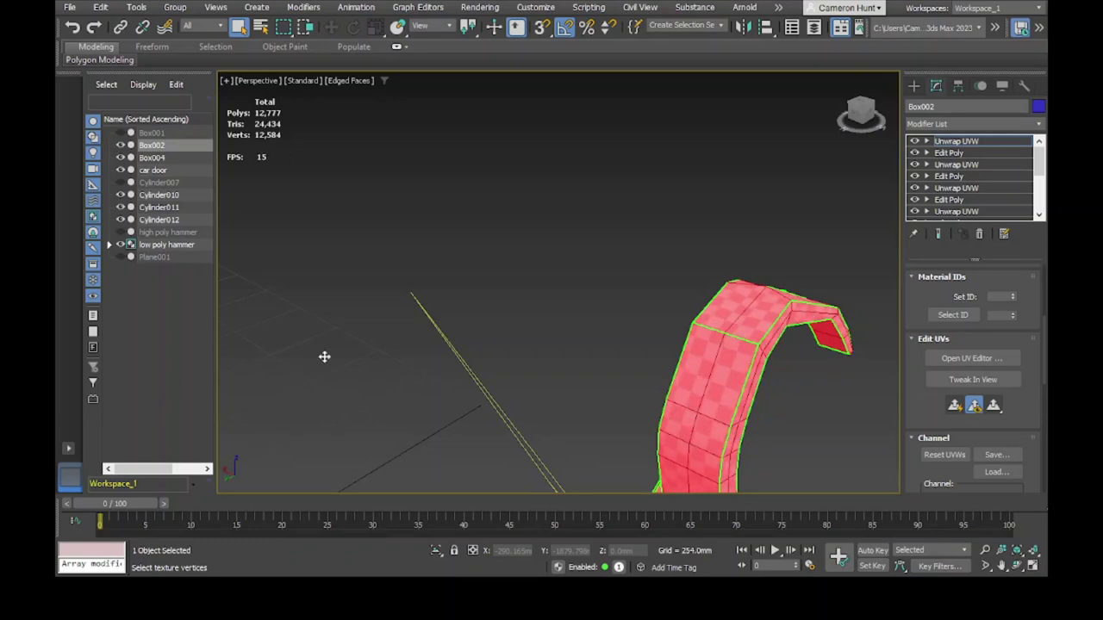